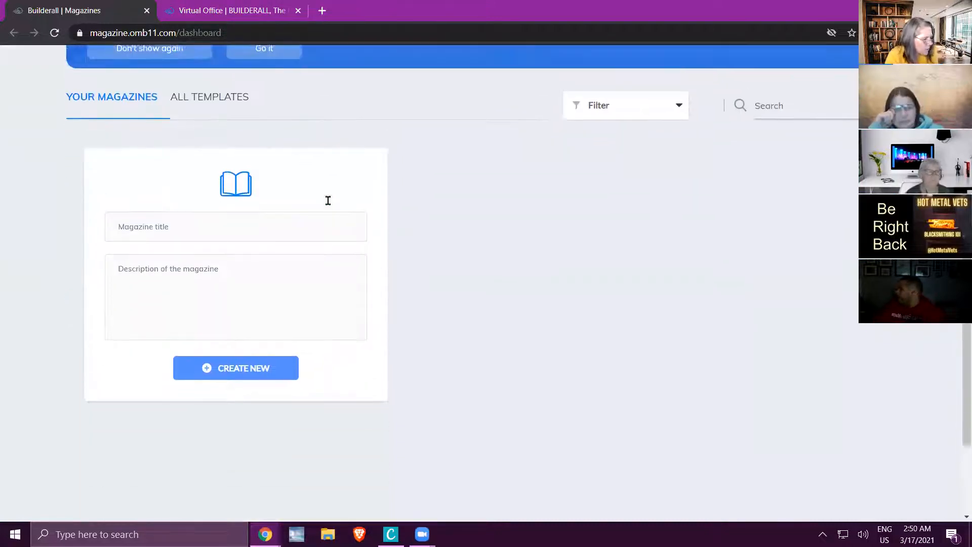
Browse the full gallery of magazine templates to see which designs are available.
{"action": "scroll", "coordinate": [668, 214], "scroll_direction": "up", "scroll_amount": 2}
{"action": "scroll", "coordinate": [731, 432], "scroll_direction": "down", "scroll_amount": 1}
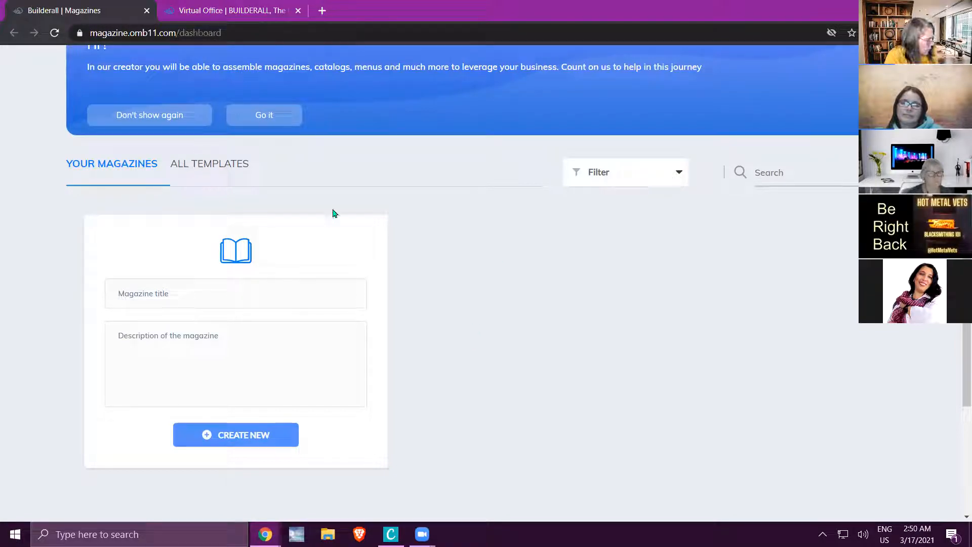
{"action": "left_click", "coordinate": [211, 175]}
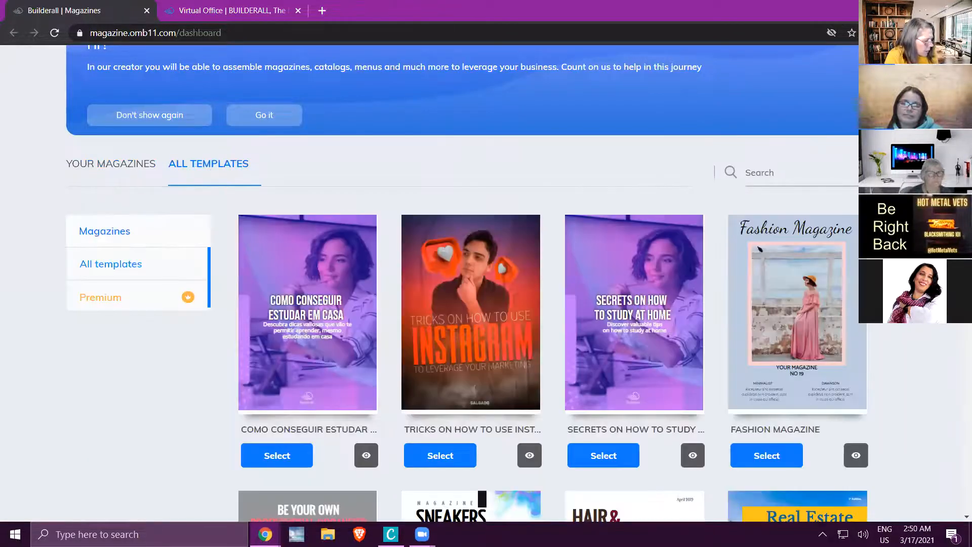
{"action": "scroll", "coordinate": [467, 283], "scroll_direction": "down", "scroll_amount": 4}
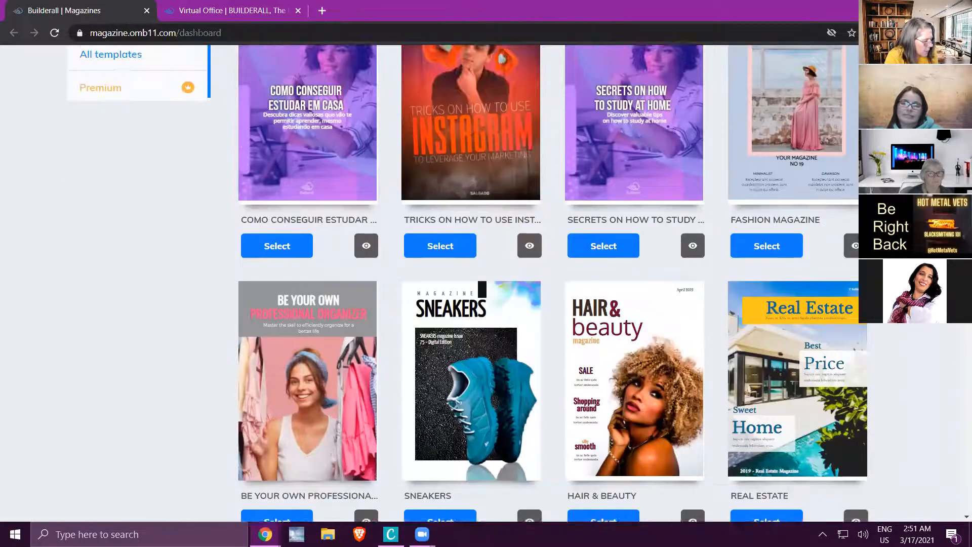
{"action": "scroll", "coordinate": [467, 283], "scroll_direction": "down", "scroll_amount": 6}
{"action": "scroll", "coordinate": [467, 284], "scroll_direction": "down", "scroll_amount": 6}
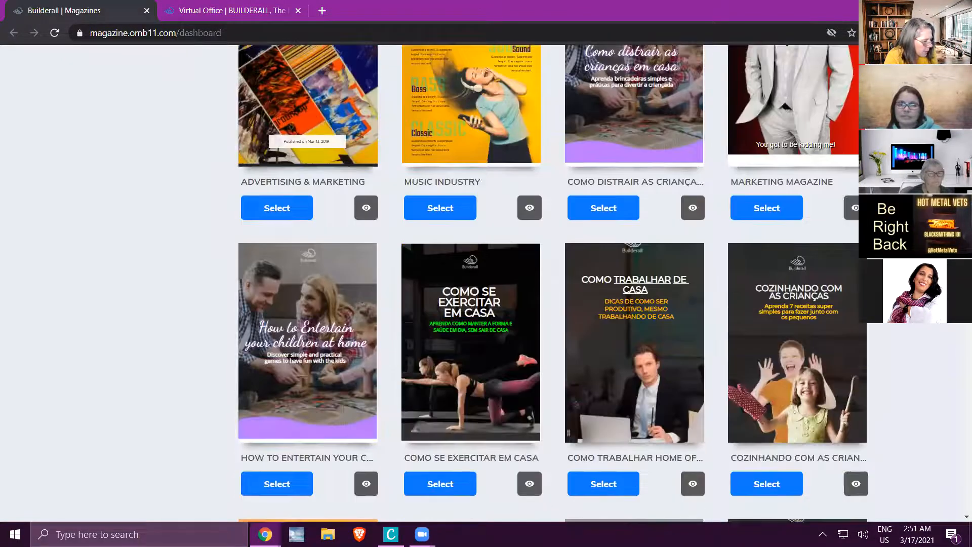
{"action": "scroll", "coordinate": [467, 284], "scroll_direction": "down", "scroll_amount": 8}
{"action": "scroll", "coordinate": [553, 284], "scroll_direction": "down", "scroll_amount": 9}
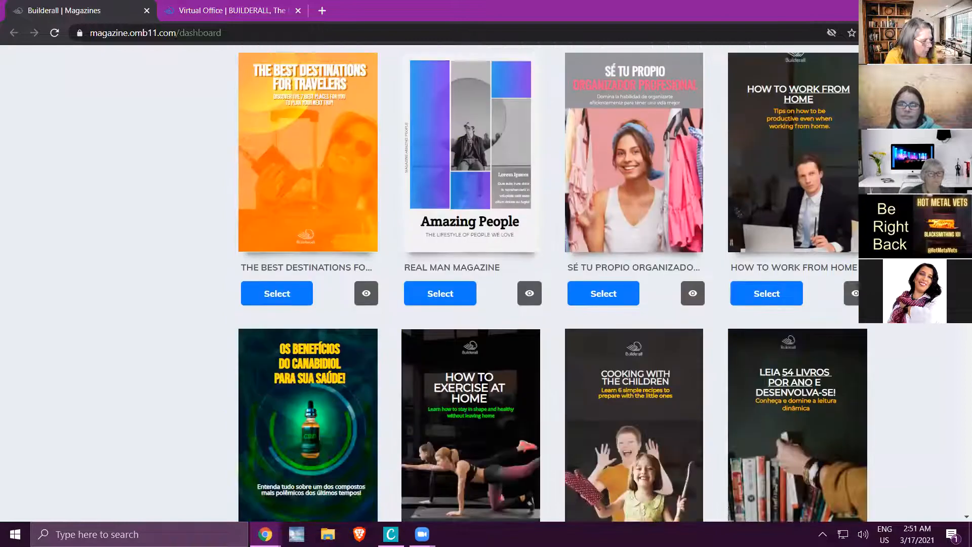
{"action": "scroll", "coordinate": [553, 283], "scroll_direction": "down", "scroll_amount": 7}
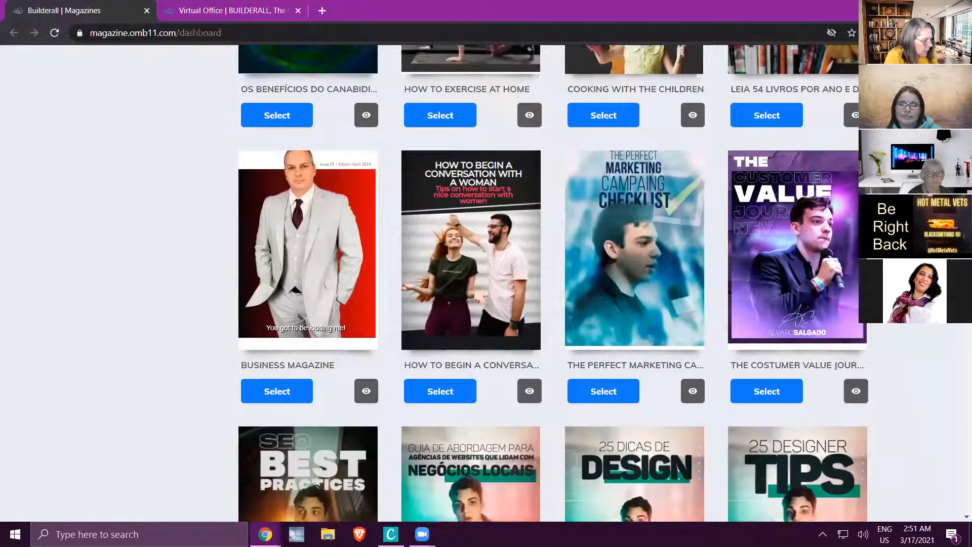
{"action": "scroll", "coordinate": [553, 284], "scroll_direction": "down", "scroll_amount": 4}
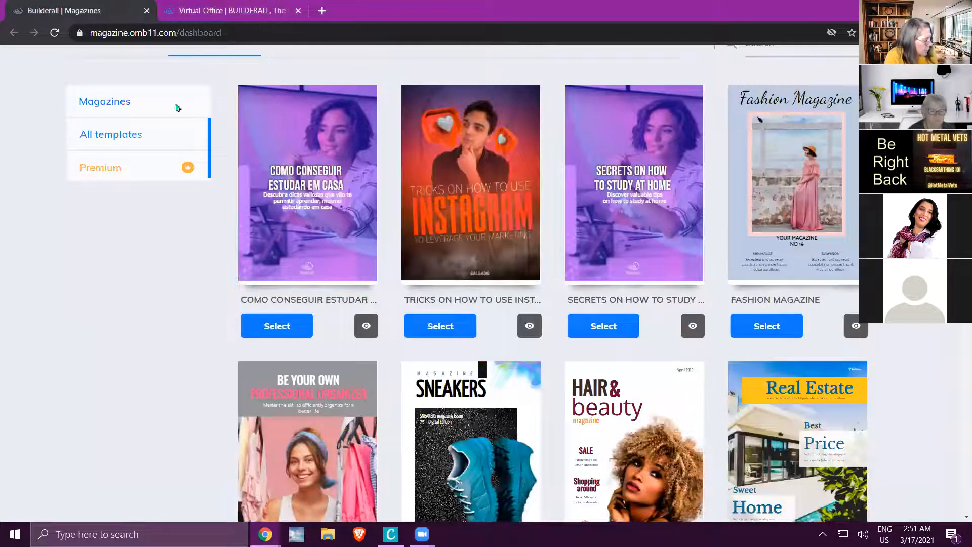
Check the Premium template category, then return to the list of all templates.
{"action": "scroll", "coordinate": [102, 380], "scroll_direction": "up", "scroll_amount": 5}
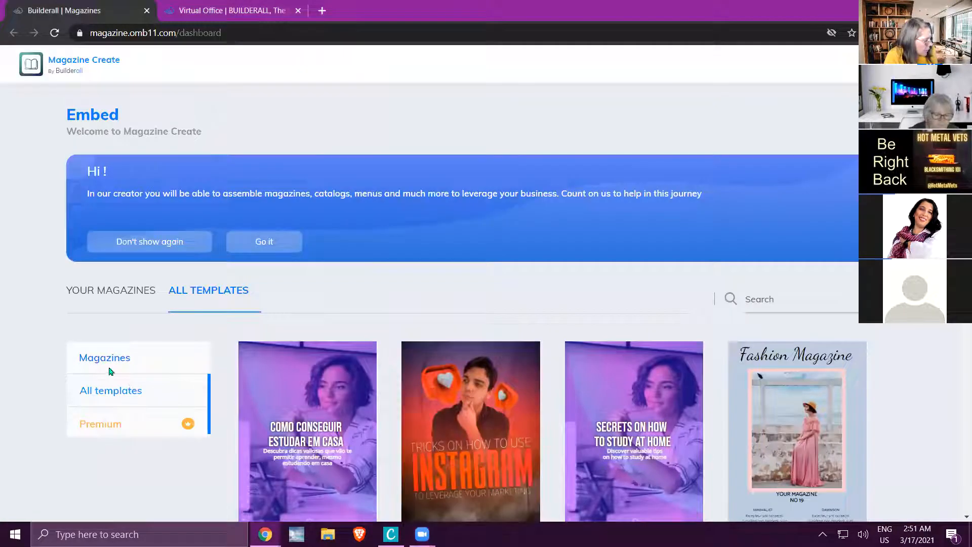
{"action": "left_click", "coordinate": [132, 424]}
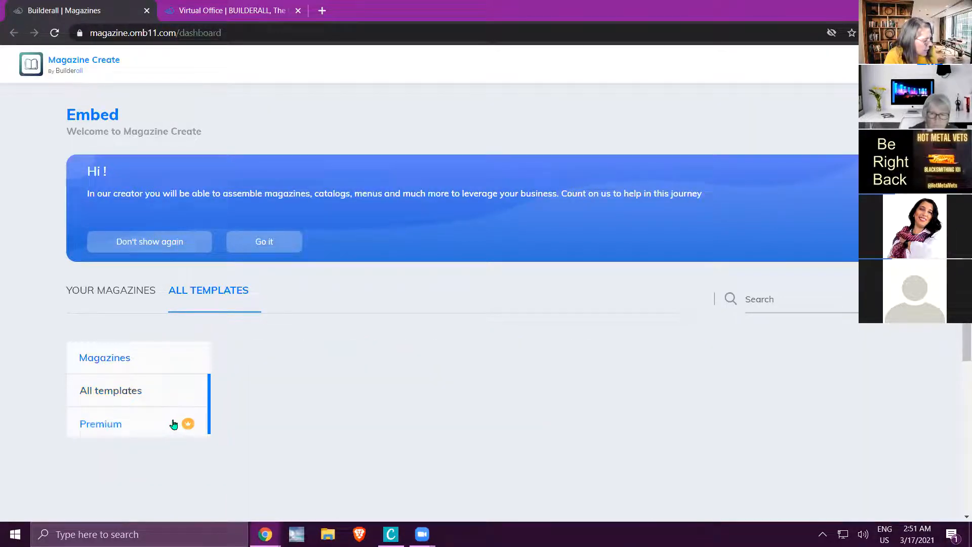
{"action": "scroll", "coordinate": [296, 394], "scroll_direction": "down", "scroll_amount": 2}
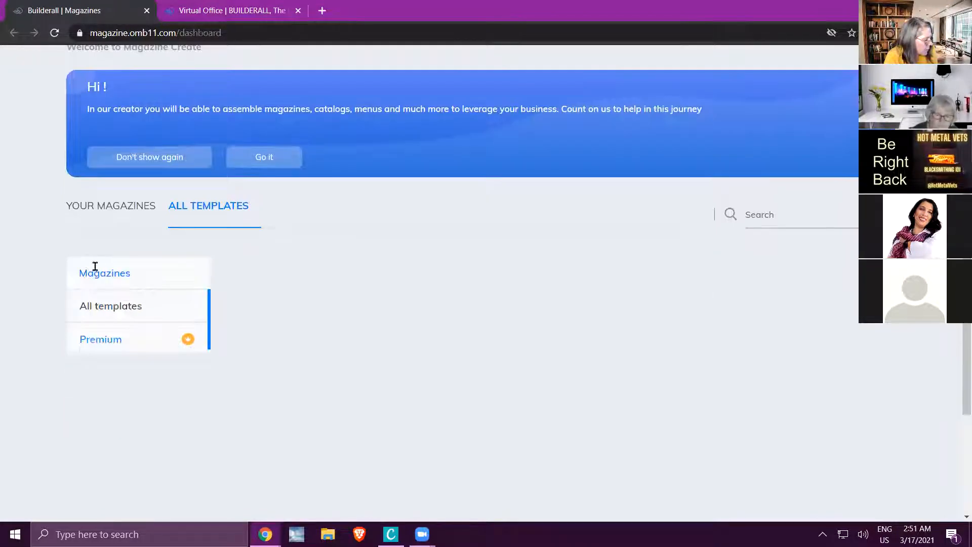
{"action": "left_click", "coordinate": [114, 309]}
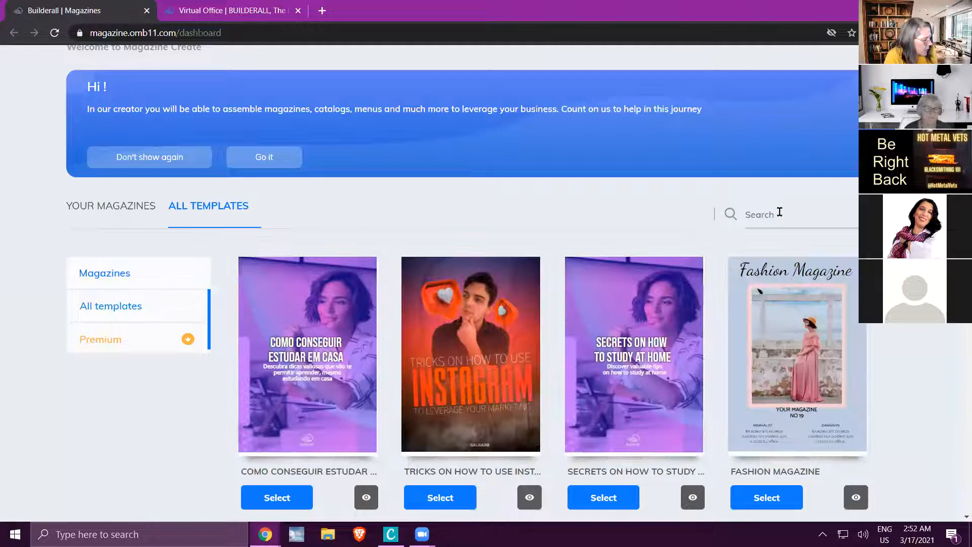
Add the Hair & Beauty template to your magazines and return to the dashboard.
{"action": "scroll", "coordinate": [380, 195], "scroll_direction": "down", "scroll_amount": 1}
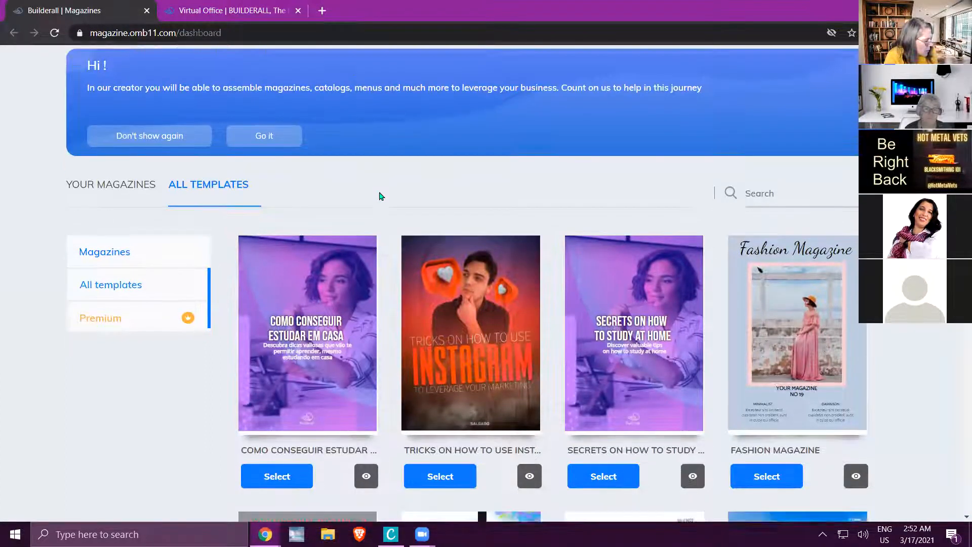
{"action": "scroll", "coordinate": [286, 461], "scroll_direction": "down", "scroll_amount": 4}
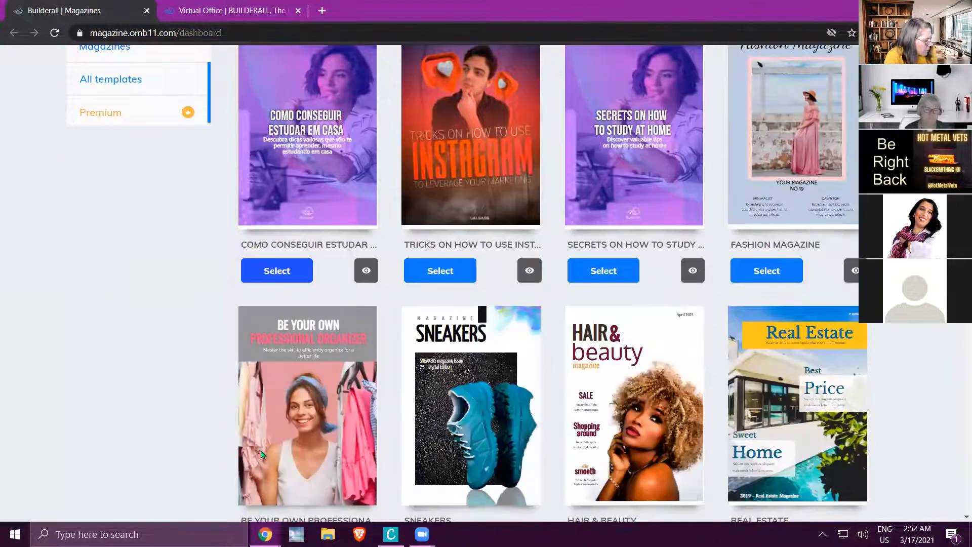
{"action": "scroll", "coordinate": [604, 464], "scroll_direction": "down", "scroll_amount": 1}
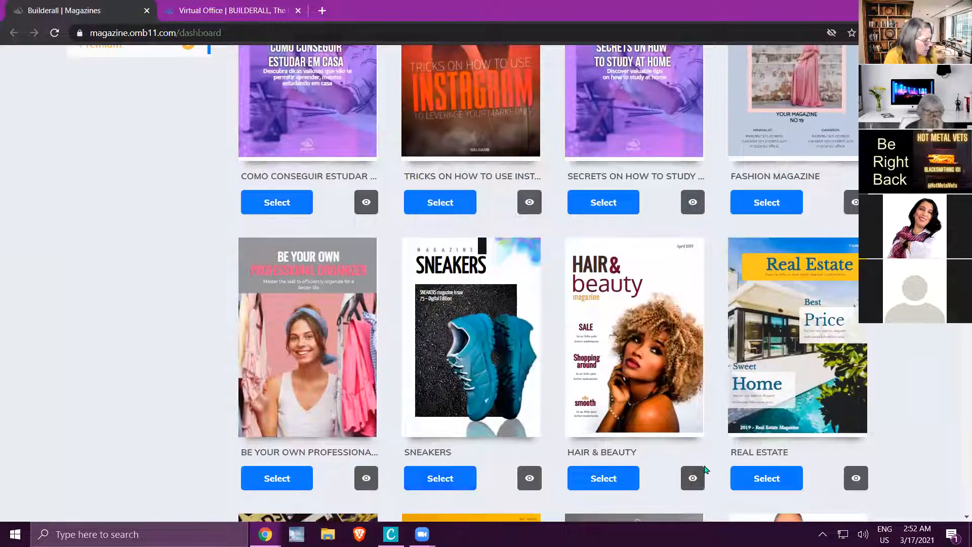
{"action": "left_click", "coordinate": [595, 480]}
{"action": "left_click", "coordinate": [621, 321]}
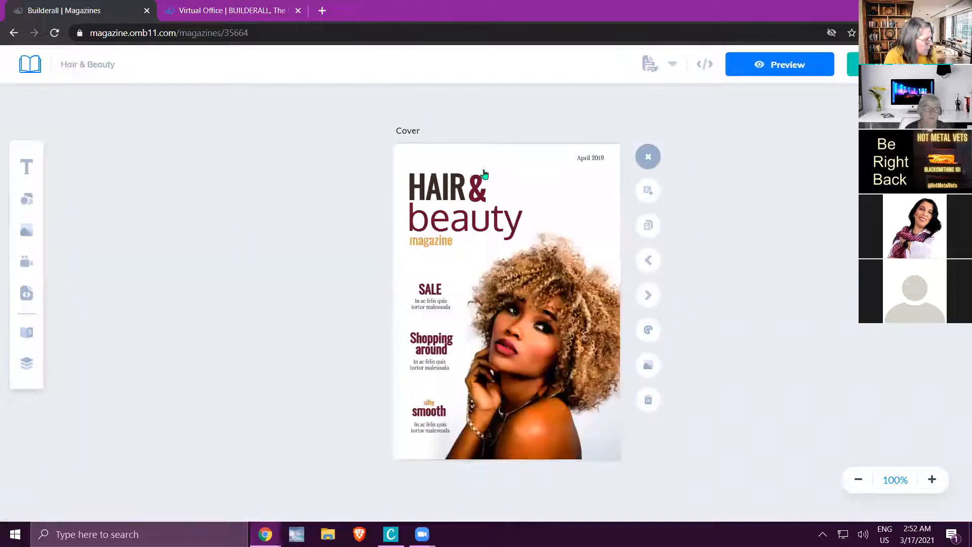
{"action": "left_click", "coordinate": [28, 66]}
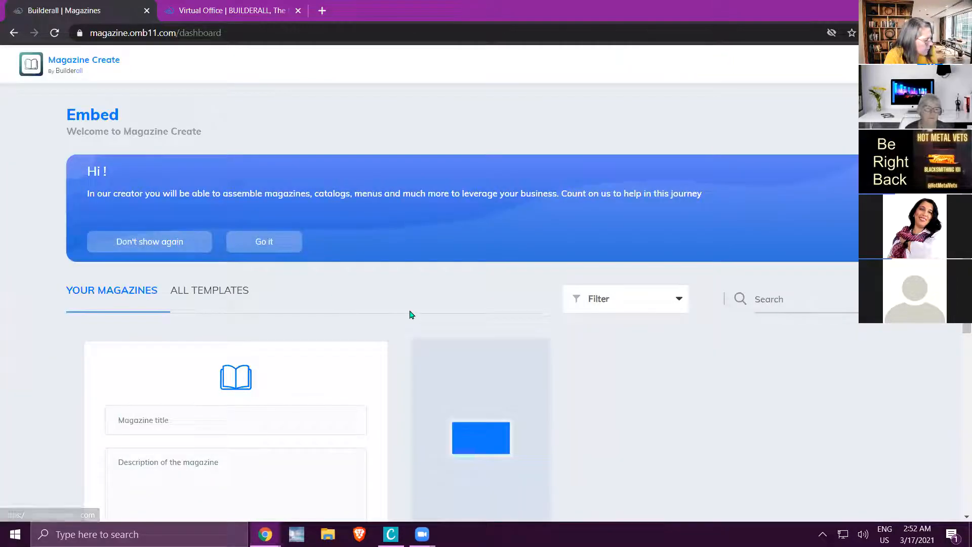
Find the Music Industry template in the gallery, add it to your magazines and return to the dashboard.
{"action": "scroll", "coordinate": [409, 314], "scroll_direction": "down", "scroll_amount": 3}
{"action": "scroll", "coordinate": [409, 315], "scroll_direction": "up", "scroll_amount": 3}
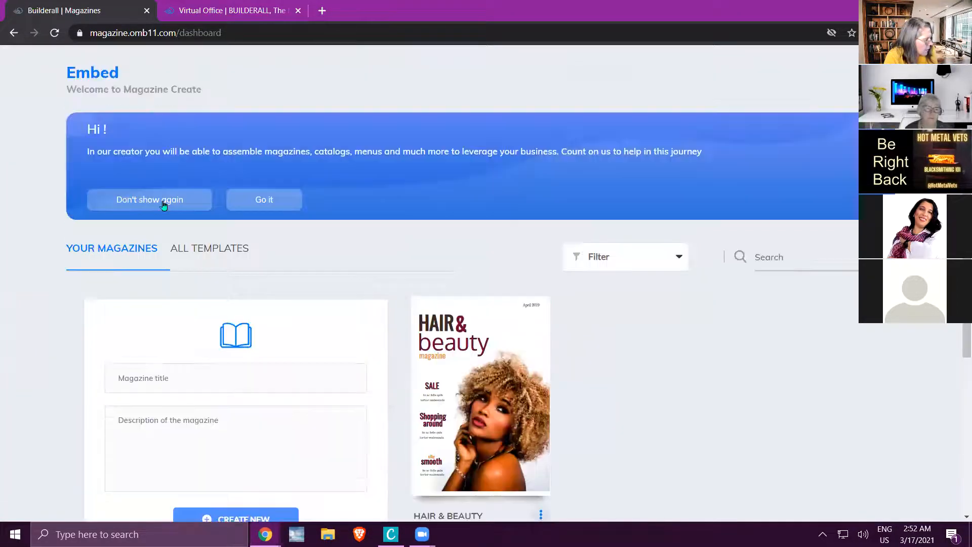
{"action": "left_click", "coordinate": [212, 252]}
{"action": "scroll", "coordinate": [471, 304], "scroll_direction": "down", "scroll_amount": 7}
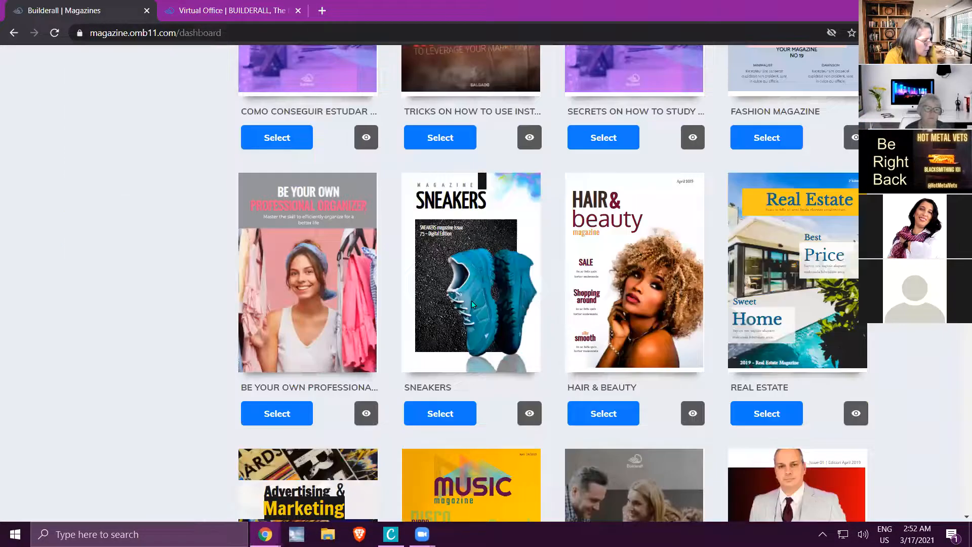
{"action": "scroll", "coordinate": [472, 304], "scroll_direction": "down", "scroll_amount": 10}
{"action": "scroll", "coordinate": [472, 300], "scroll_direction": "down", "scroll_amount": 10}
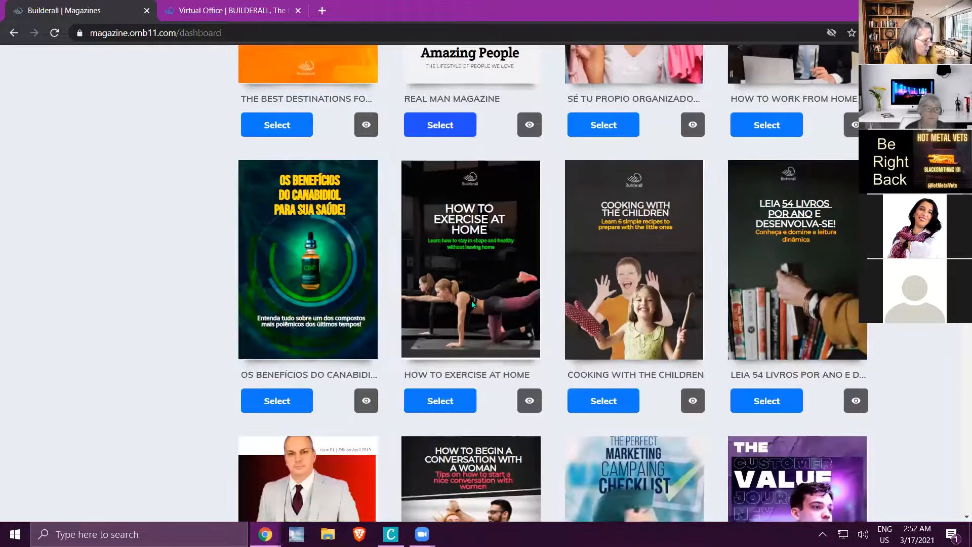
{"action": "scroll", "coordinate": [472, 303], "scroll_direction": "down", "scroll_amount": 8}
{"action": "scroll", "coordinate": [471, 304], "scroll_direction": "down", "scroll_amount": 5}
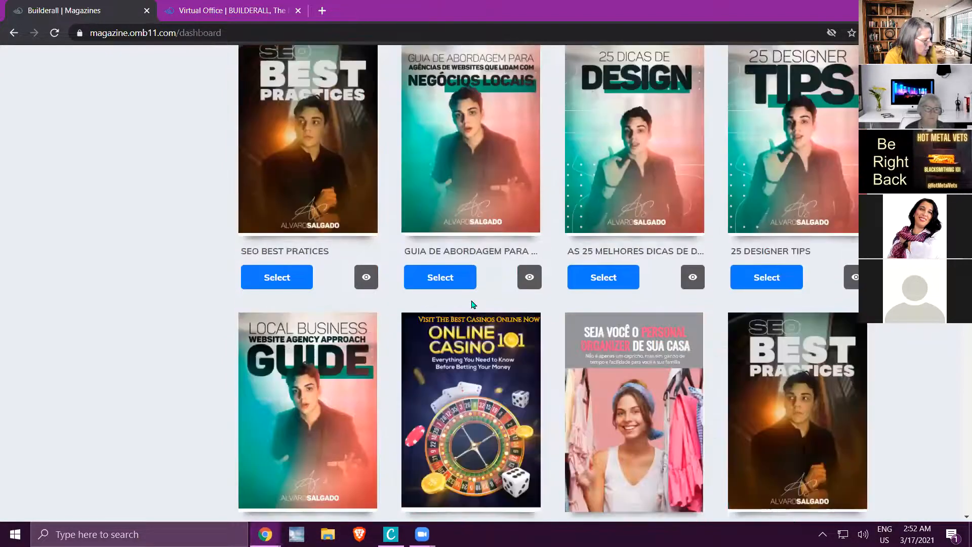
{"action": "scroll", "coordinate": [473, 304], "scroll_direction": "up", "scroll_amount": 20}
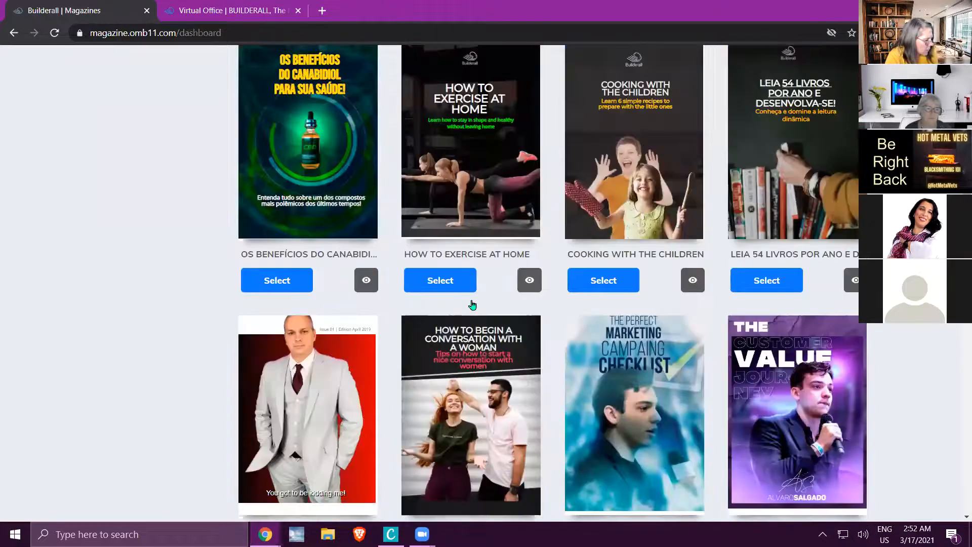
{"action": "scroll", "coordinate": [472, 304], "scroll_direction": "up", "scroll_amount": 5}
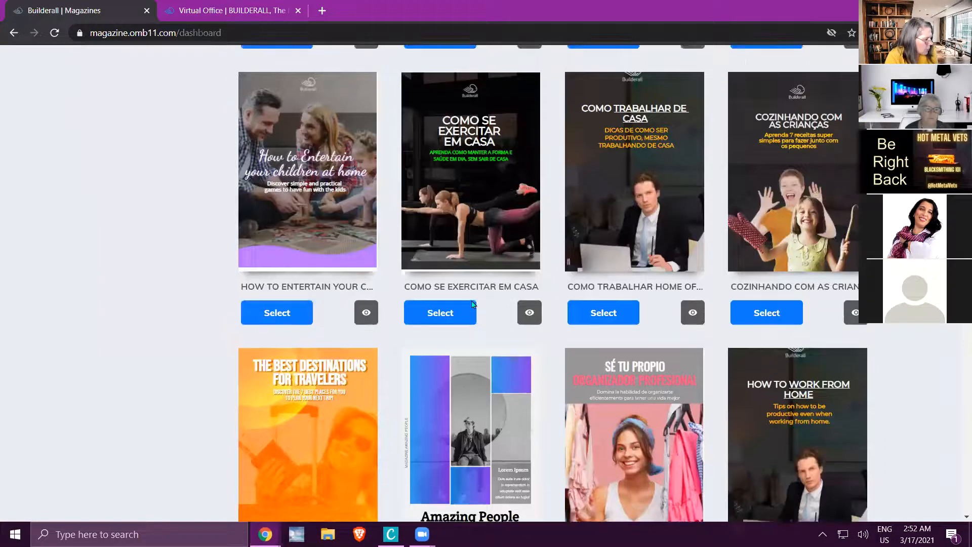
{"action": "scroll", "coordinate": [472, 304], "scroll_direction": "up", "scroll_amount": 5}
{"action": "scroll", "coordinate": [472, 304], "scroll_direction": "up", "scroll_amount": 1}
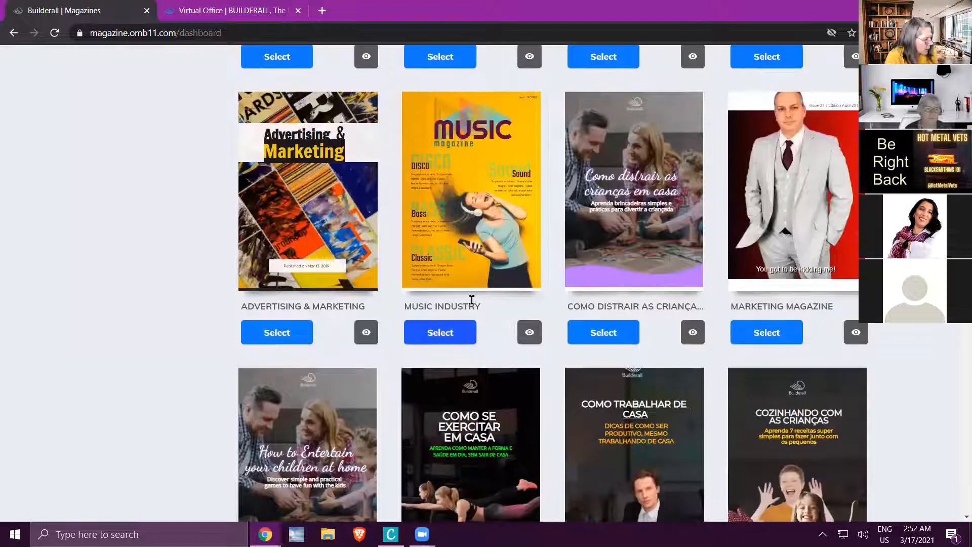
{"action": "left_click", "coordinate": [450, 332]}
{"action": "left_click", "coordinate": [620, 314]}
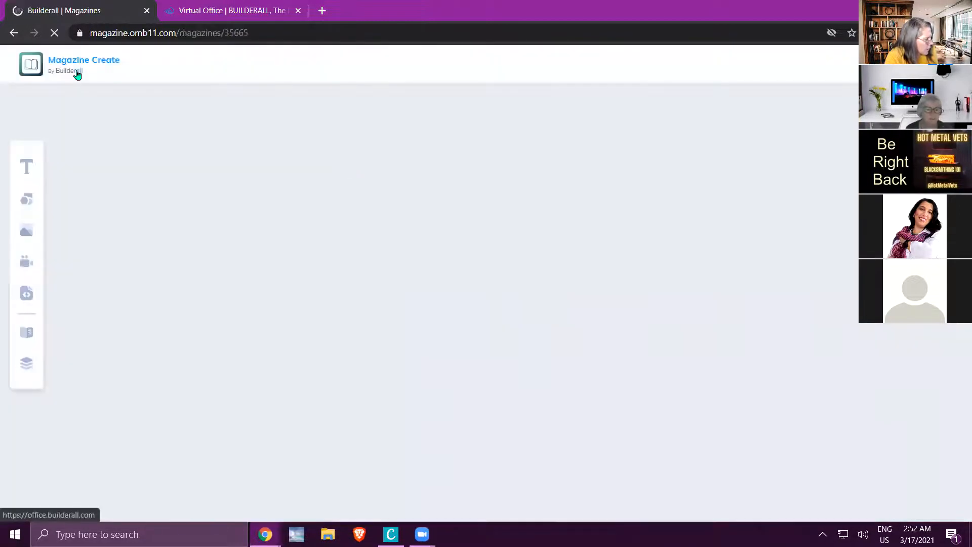
{"action": "left_click", "coordinate": [30, 70]}
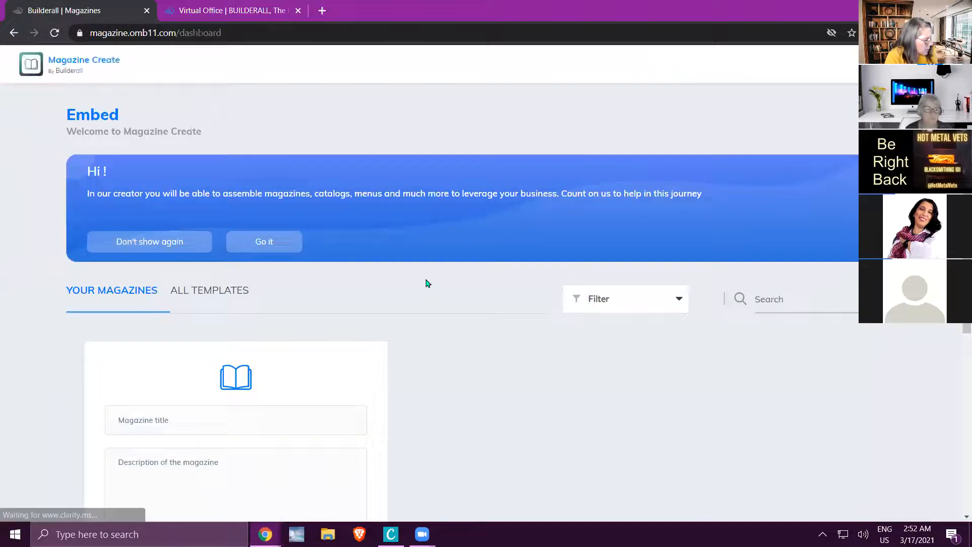
Add the template about tricks on how to use Instagram to your magazines and return to the dashboard.
{"action": "left_click", "coordinate": [202, 289]}
{"action": "scroll", "coordinate": [348, 336], "scroll_direction": "down", "scroll_amount": 2}
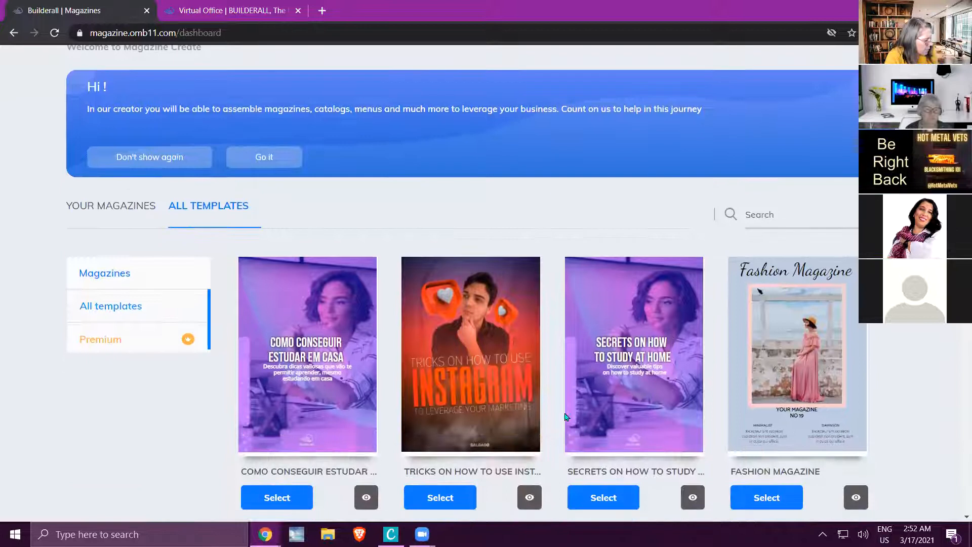
{"action": "left_click", "coordinate": [457, 500]}
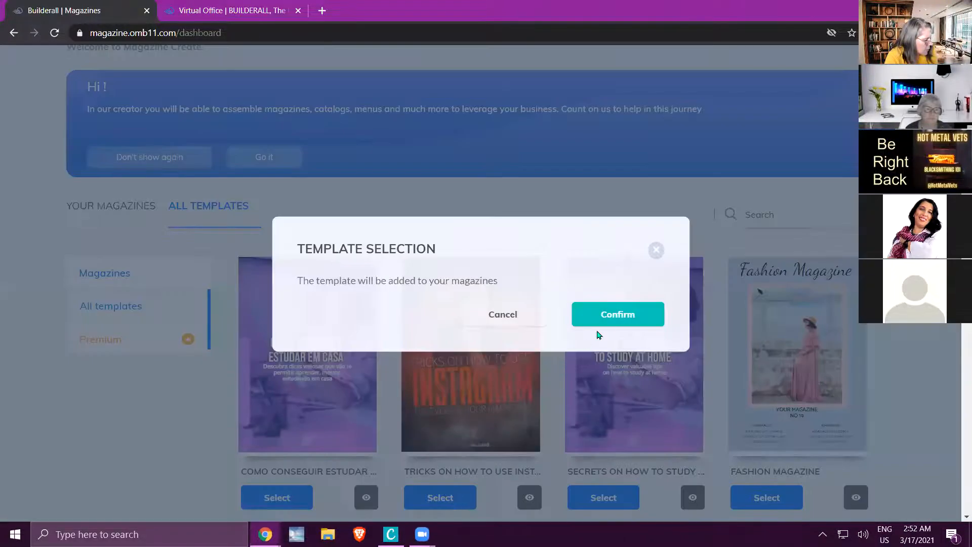
{"action": "left_click", "coordinate": [615, 315]}
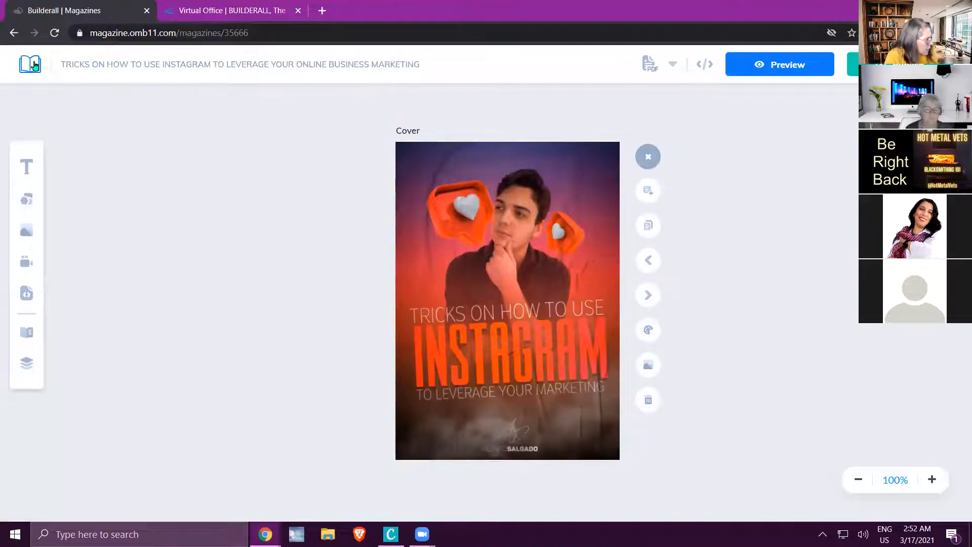
{"action": "left_click", "coordinate": [35, 64]}
Search your magazines for "hair", then clear the search.
{"action": "scroll", "coordinate": [789, 369], "scroll_direction": "down", "scroll_amount": 2}
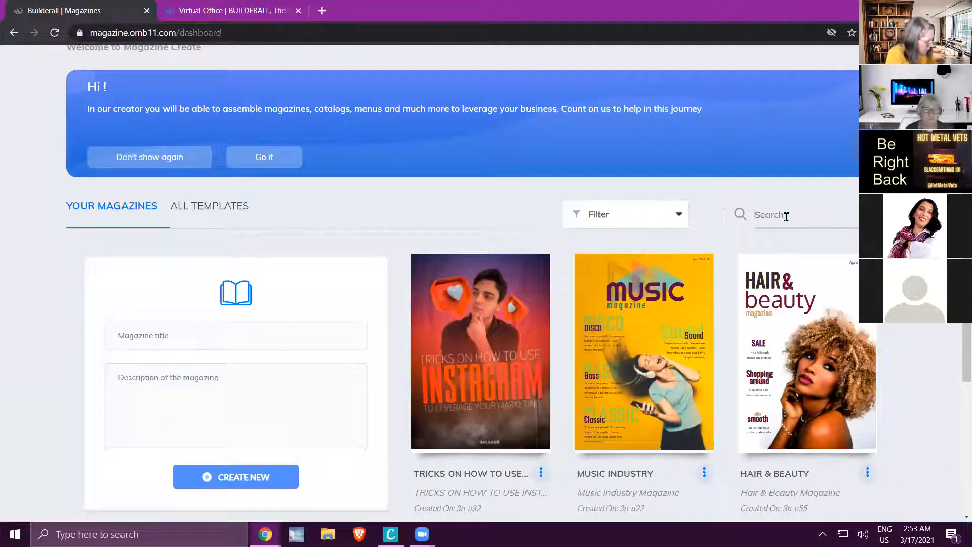
{"action": "left_click", "coordinate": [787, 216]}
{"action": "type", "text": "hair"}
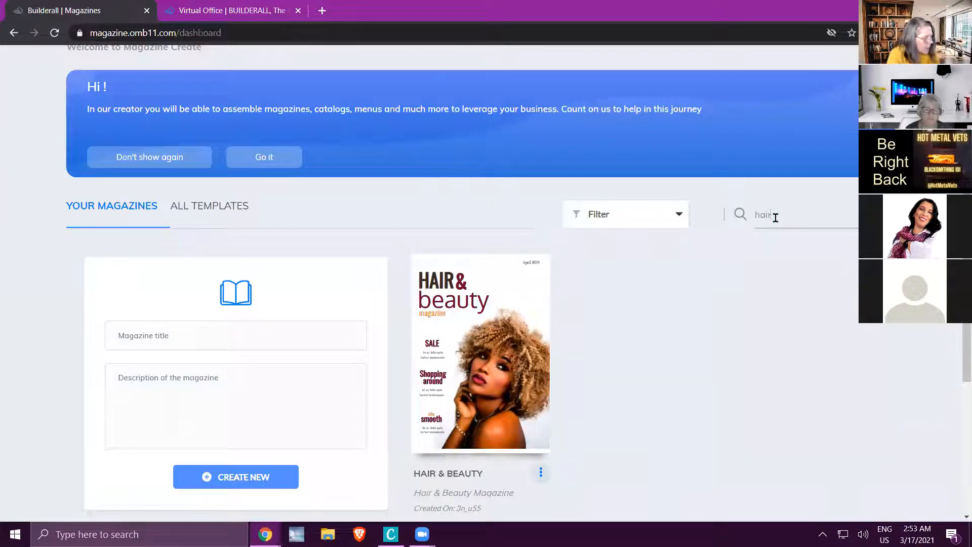
{"action": "left_click_drag", "start_coordinate": [780, 210], "coordinate": [730, 193]}
{"action": "key", "text": "BackSpace"}
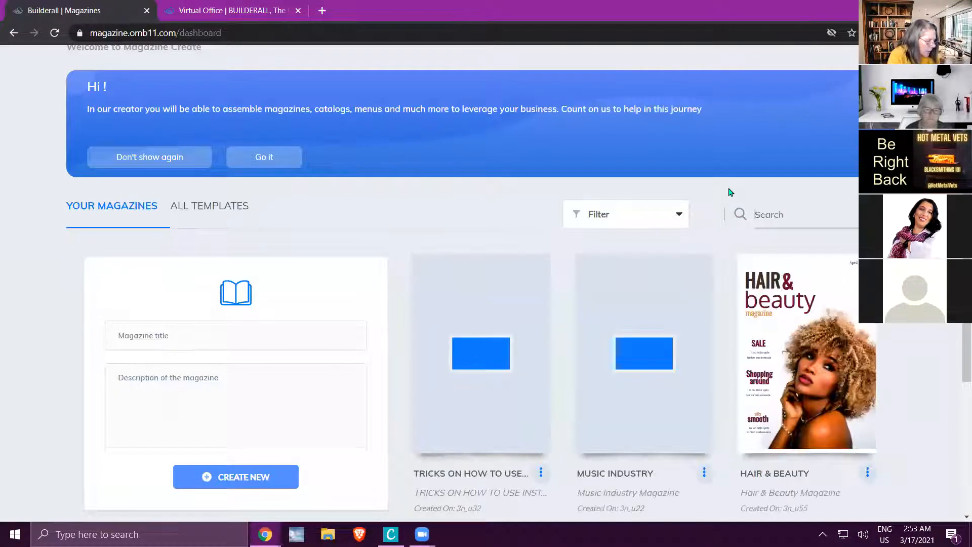
Try sorting your magazines by date and leave them sorted alphabetically.
{"action": "left_click", "coordinate": [680, 217]}
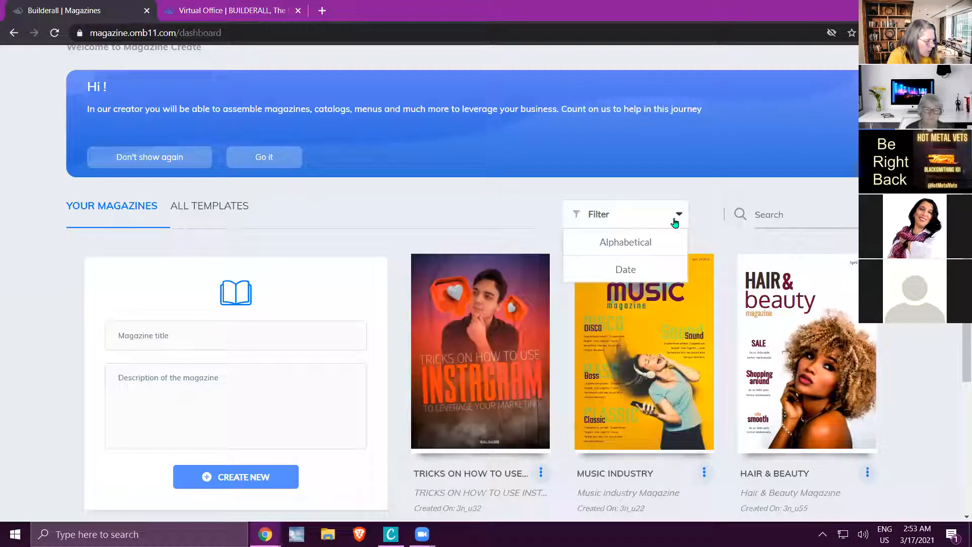
{"action": "left_click", "coordinate": [623, 246]}
{"action": "left_click", "coordinate": [680, 216]}
{"action": "left_click", "coordinate": [630, 271]}
{"action": "left_click", "coordinate": [640, 223]}
{"action": "left_click", "coordinate": [625, 248]}
Dismiss the welcome banner above the magazine list.
{"action": "scroll", "coordinate": [391, 135], "scroll_direction": "down", "scroll_amount": 1}
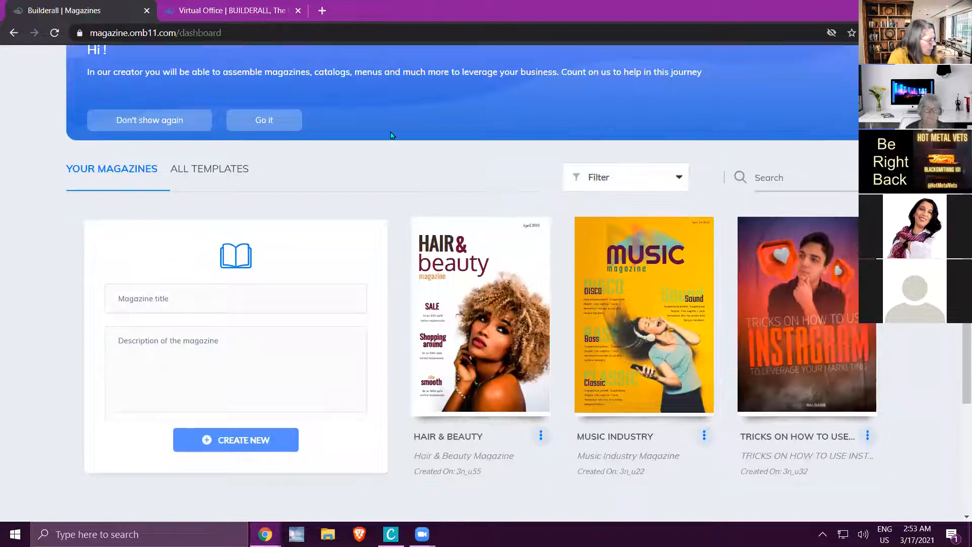
{"action": "left_click", "coordinate": [266, 120]}
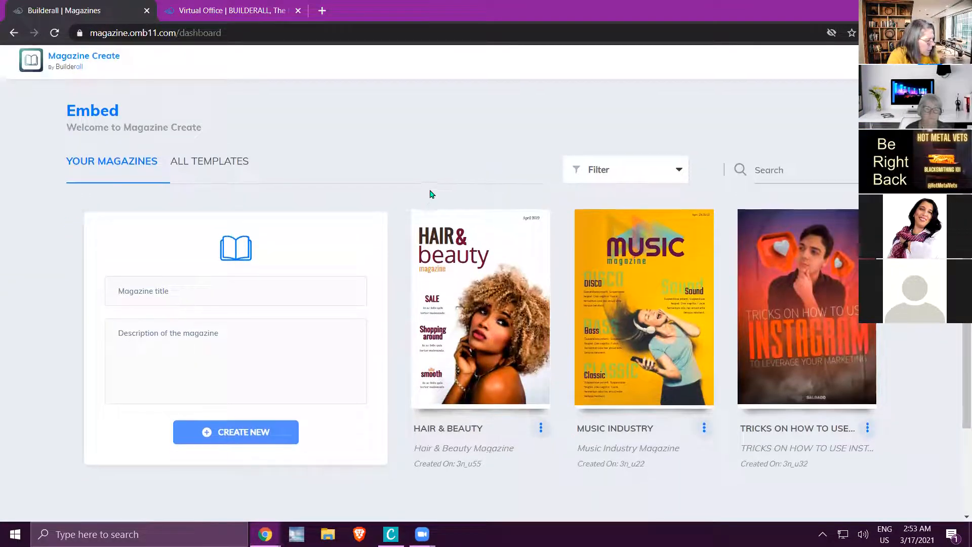
{"action": "scroll", "coordinate": [433, 195], "scroll_direction": "down", "scroll_amount": 2}
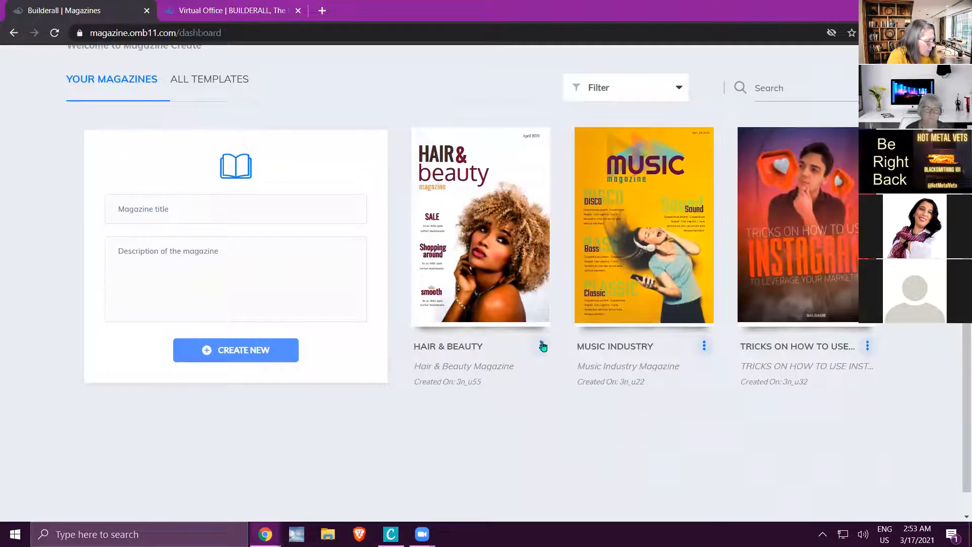
Open the Hair & Beauty magazine in the editor, and return to the dashboard.
{"action": "left_click", "coordinate": [541, 348]}
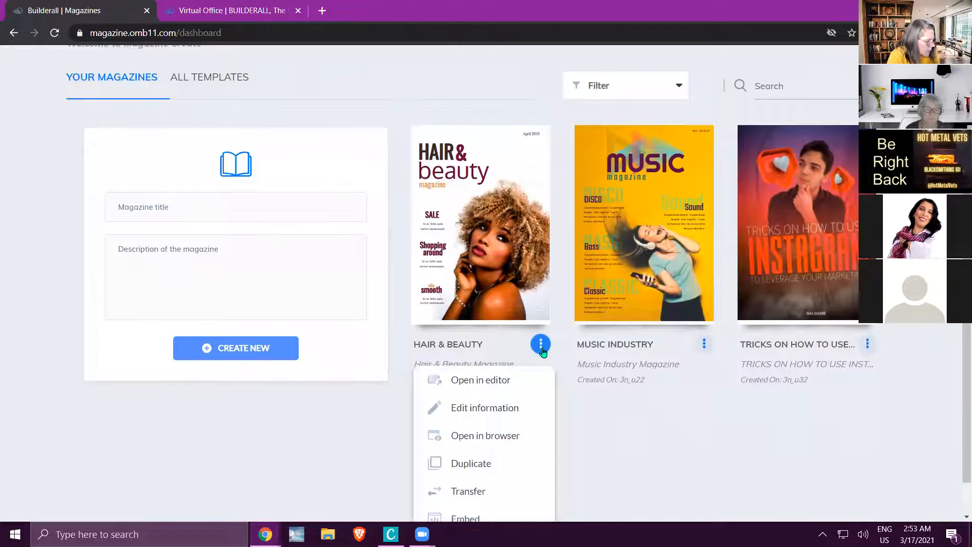
{"action": "scroll", "coordinate": [532, 347], "scroll_direction": "down", "scroll_amount": 1}
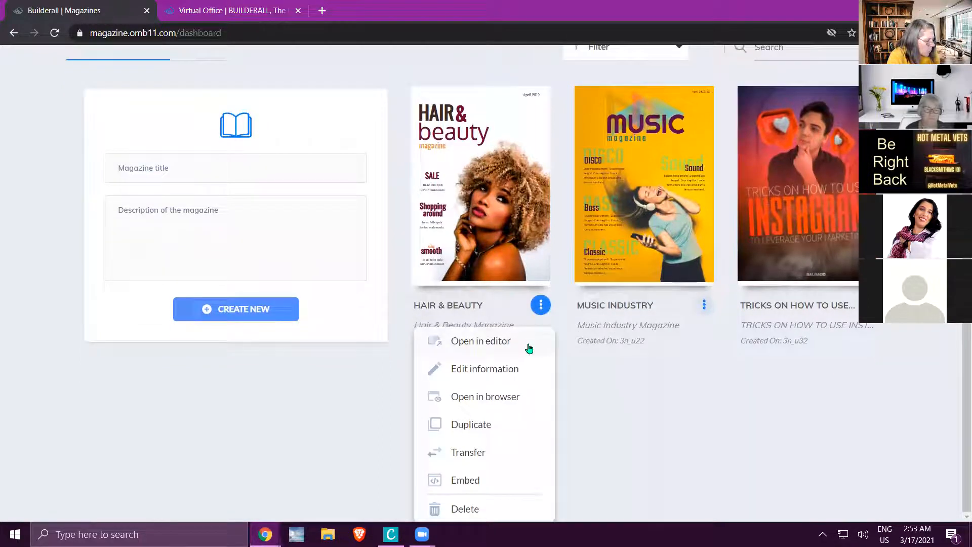
{"action": "left_click", "coordinate": [498, 343]}
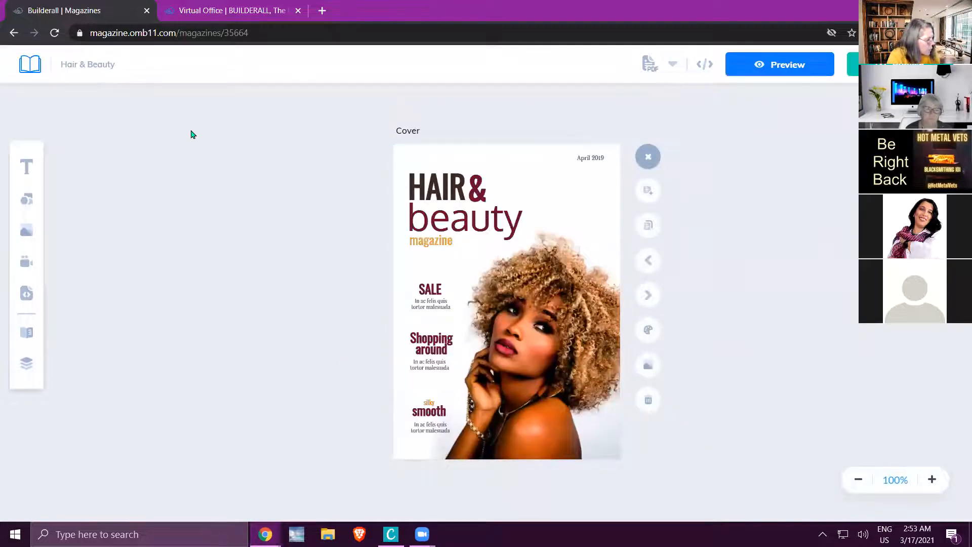
{"action": "left_click", "coordinate": [31, 64]}
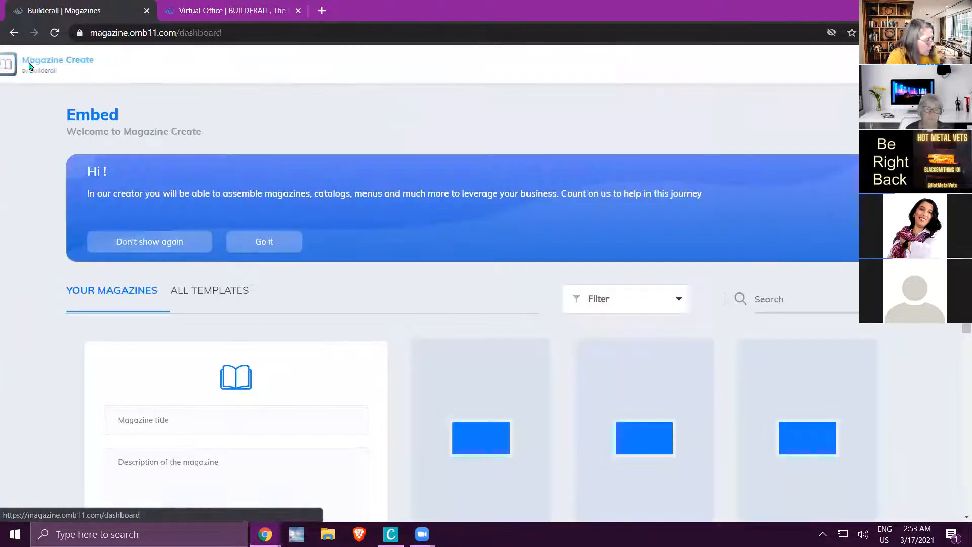
View the Hair & Beauty magazine's title and description information, and close it without saving.
{"action": "scroll", "coordinate": [432, 317], "scroll_direction": "down", "scroll_amount": 1}
{"action": "scroll", "coordinate": [433, 311], "scroll_direction": "down", "scroll_amount": 3}
{"action": "left_click", "coordinate": [540, 346]}
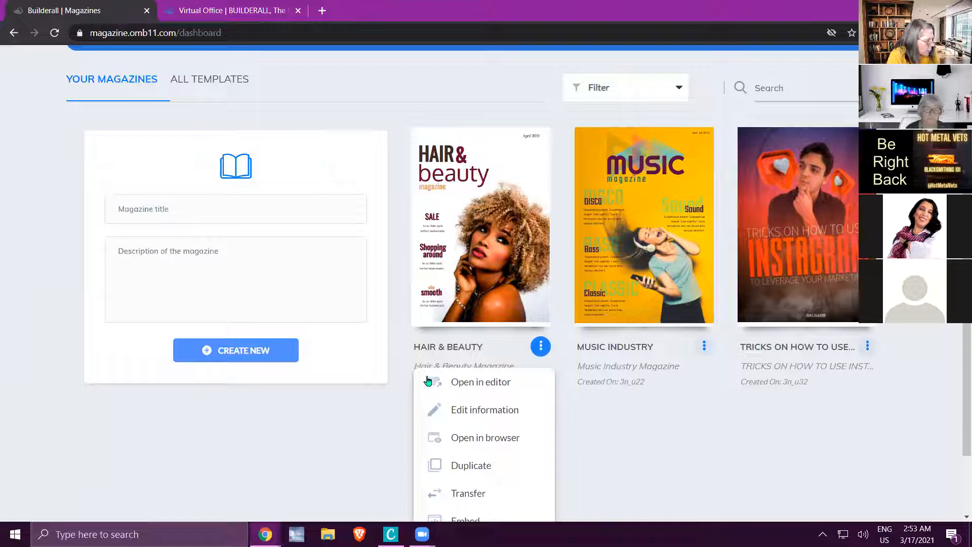
{"action": "left_click", "coordinate": [492, 413]}
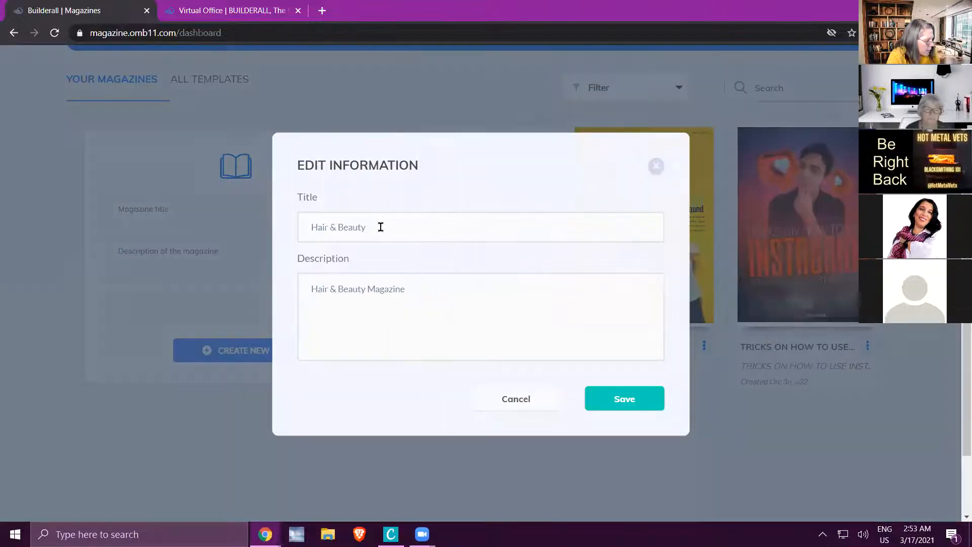
{"action": "left_click", "coordinate": [518, 401]}
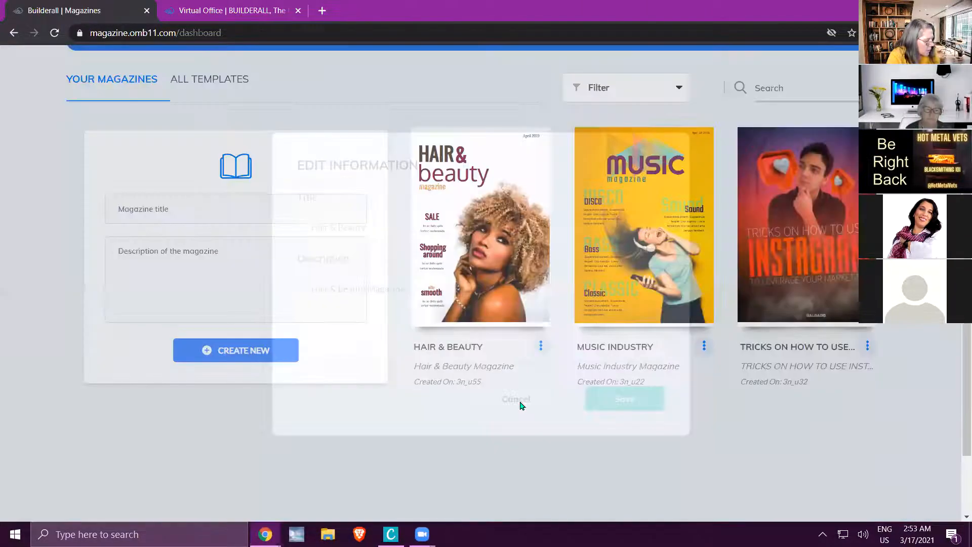
Open the published Hair & Beauty magazine in the browser, page through to the Content spread, and return to the dashboard.
{"action": "left_click", "coordinate": [541, 348]}
{"action": "scroll", "coordinate": [537, 355], "scroll_direction": "down", "scroll_amount": 1}
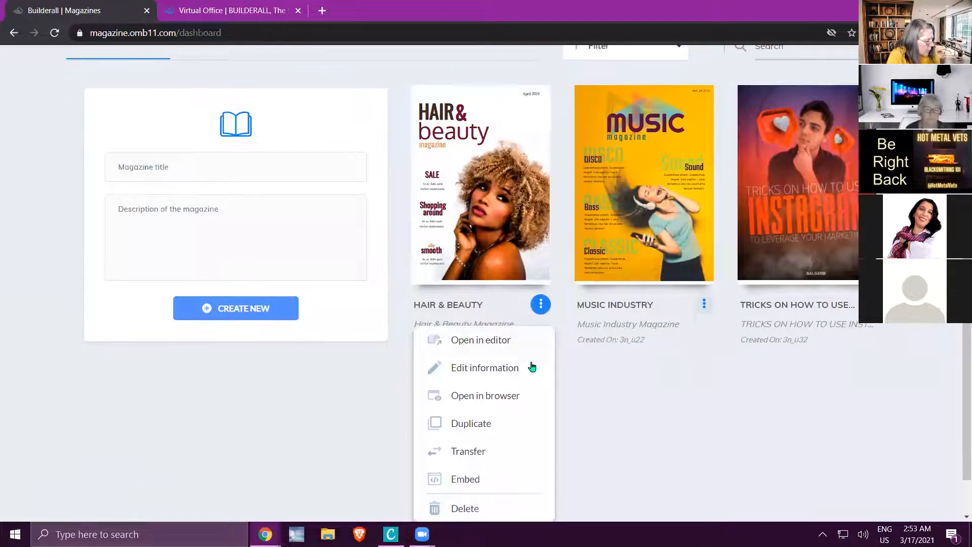
{"action": "left_click", "coordinate": [497, 397]}
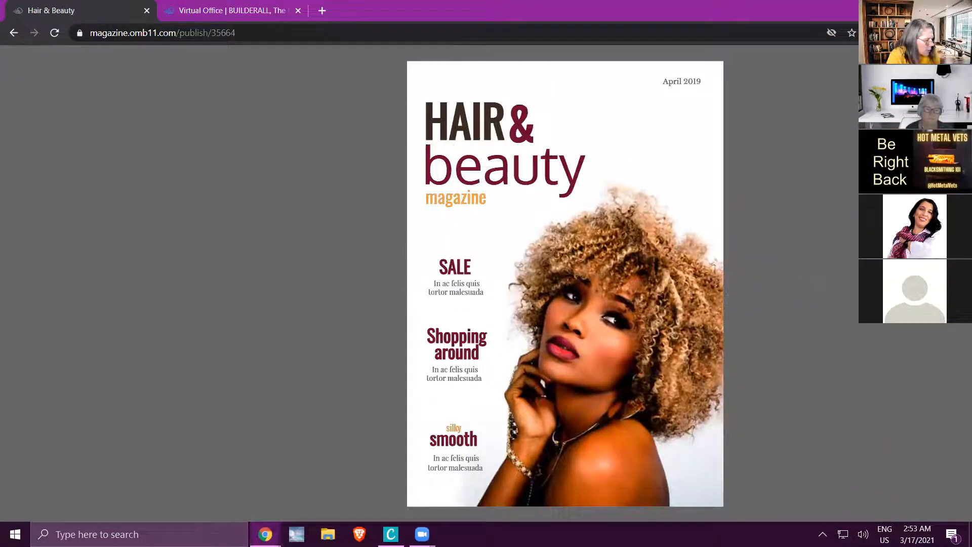
{"action": "left_click", "coordinate": [936, 284]}
{"action": "left_click", "coordinate": [936, 284]}
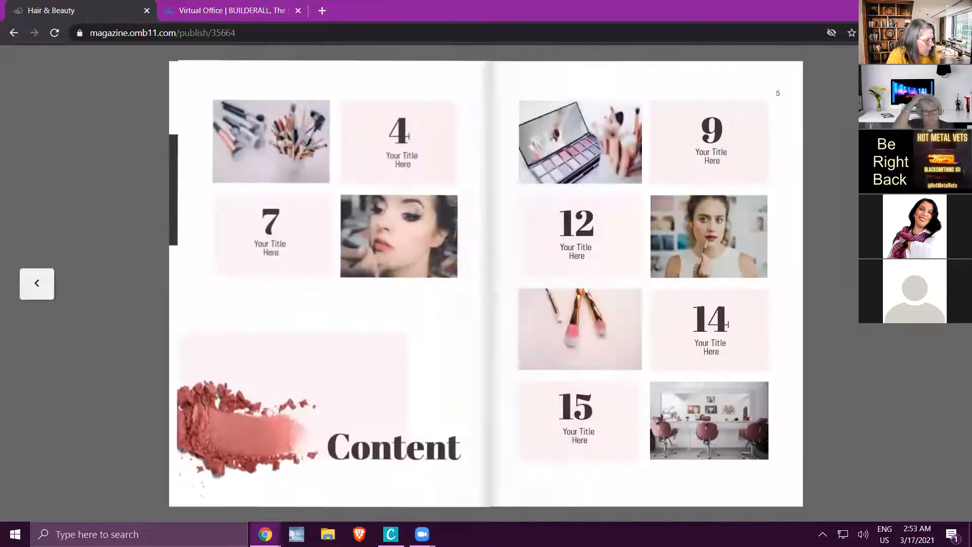
{"action": "left_click", "coordinate": [13, 33]}
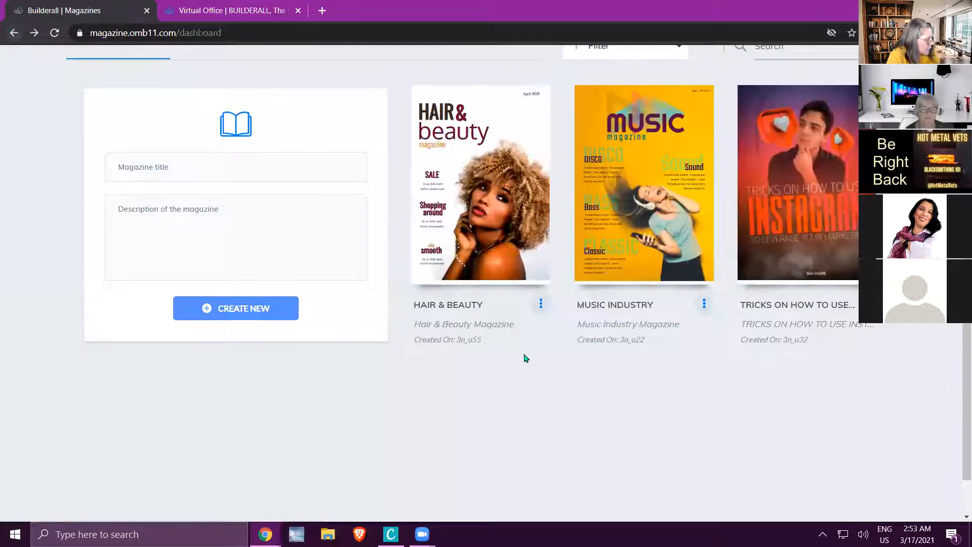
Duplicate the Hair & Beauty magazine.
{"action": "left_click", "coordinate": [541, 305]}
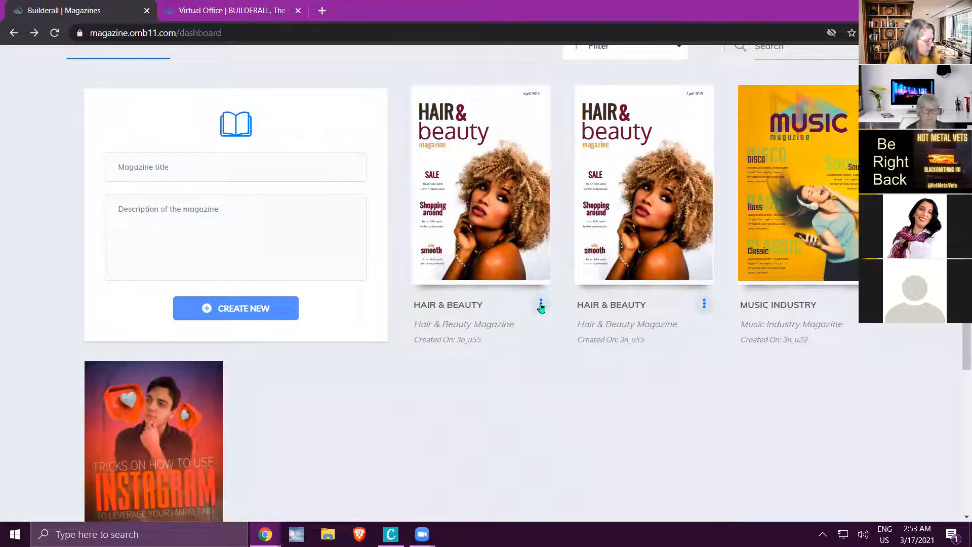
View the transfer form of the first Hair & Beauty magazine, and cancel it without sending.
{"action": "left_click", "coordinate": [541, 306]}
{"action": "scroll", "coordinate": [540, 306], "scroll_direction": "down", "scroll_amount": 1}
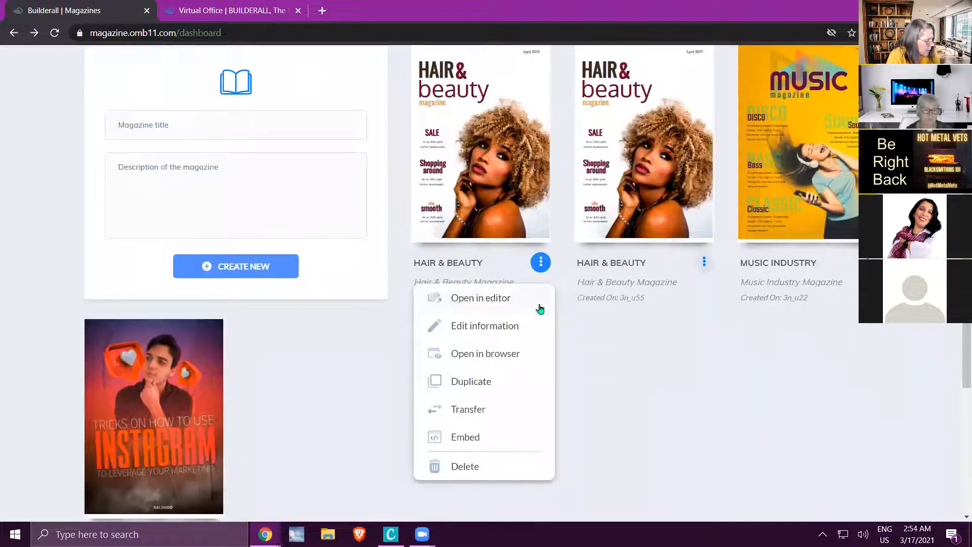
{"action": "left_click", "coordinate": [469, 409]}
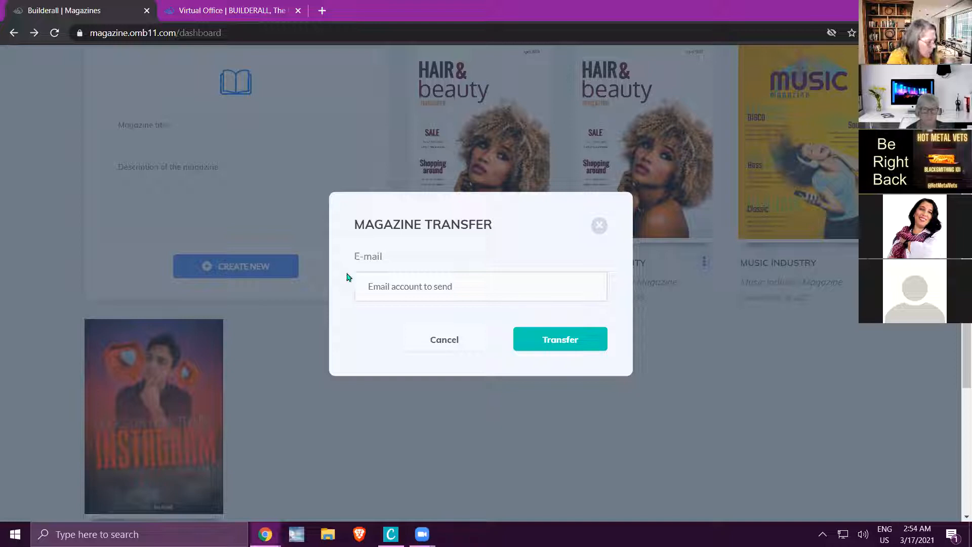
{"action": "left_click", "coordinate": [437, 343]}
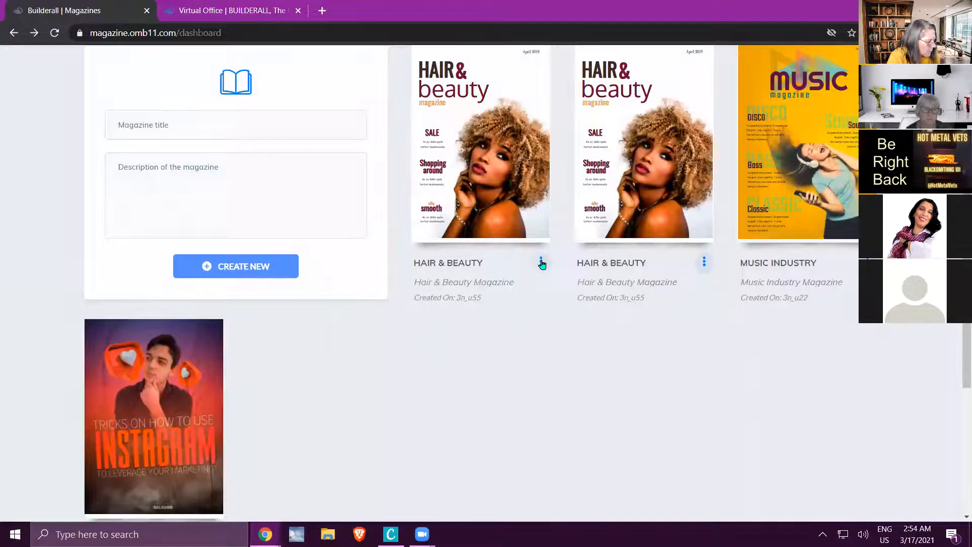
View the embed code of the first Hair & Beauty magazine, and close it without copying.
{"action": "left_click", "coordinate": [540, 262]}
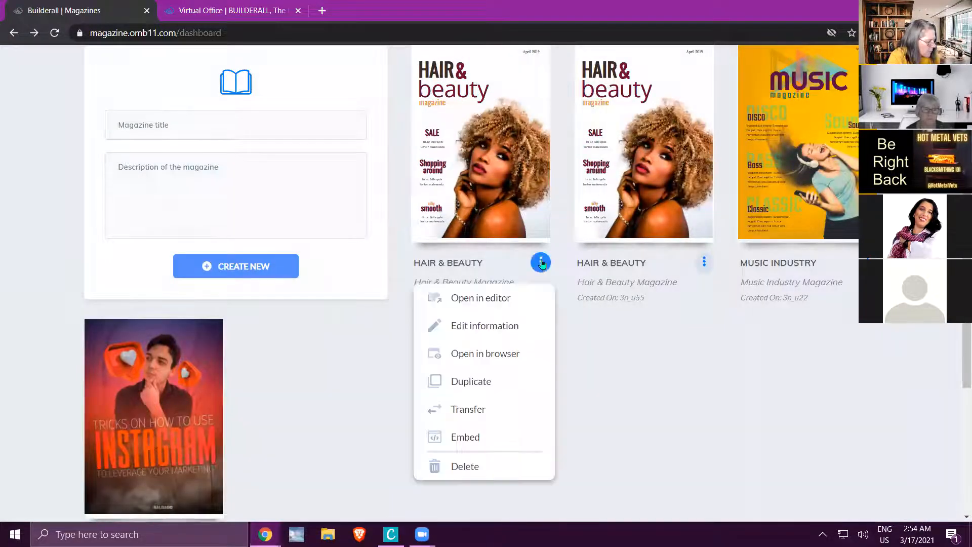
{"action": "left_click", "coordinate": [465, 437]}
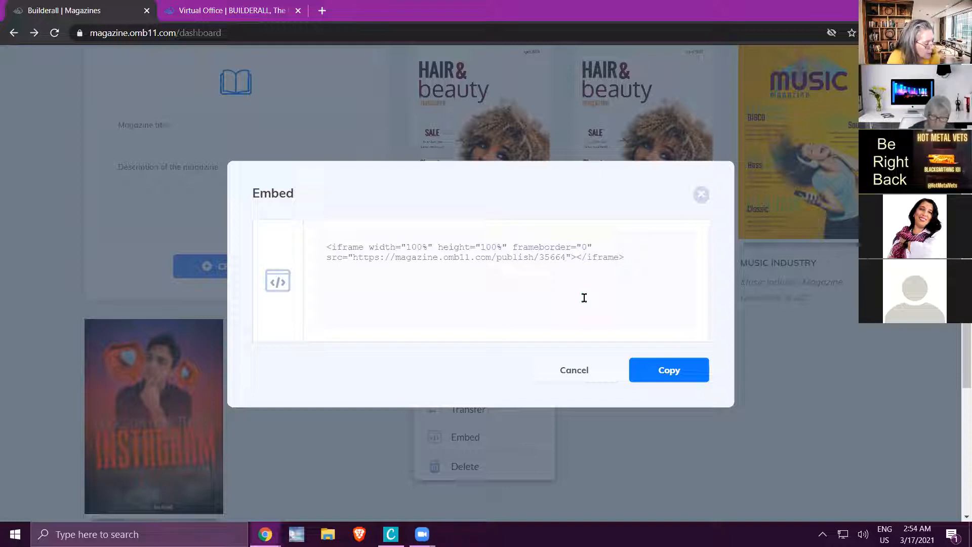
{"action": "left_click", "coordinate": [574, 372]}
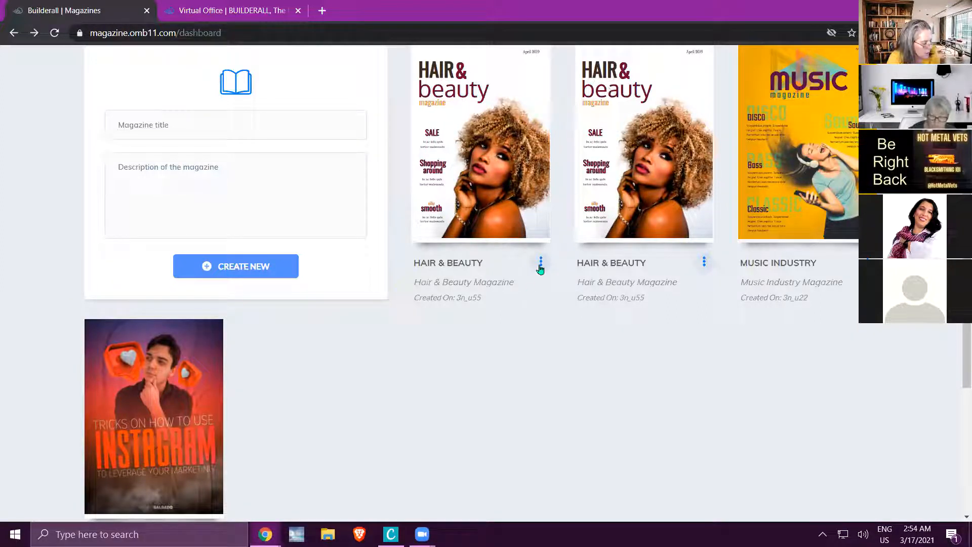
Delete the first of the two Hair & Beauty magazines and confirm the deletion.
{"action": "left_click", "coordinate": [541, 264]}
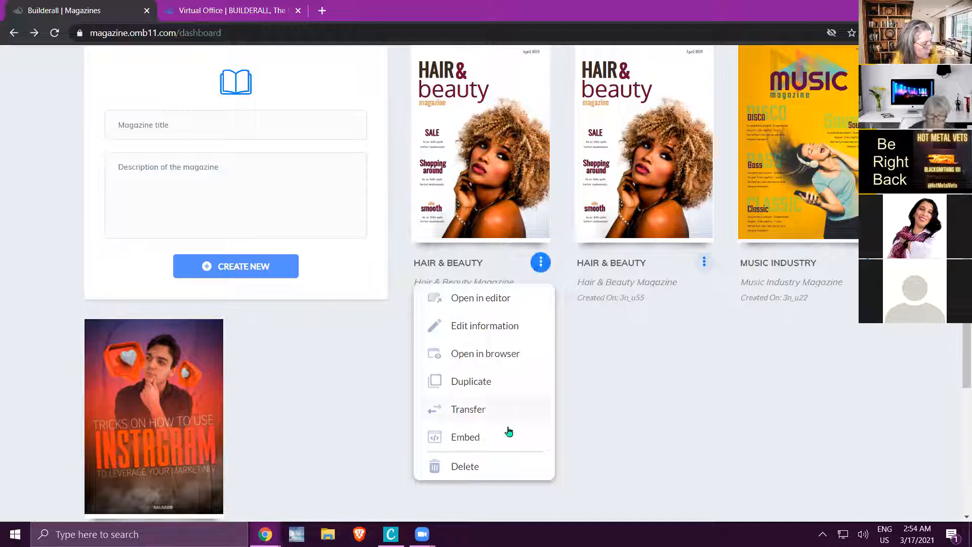
{"action": "left_click", "coordinate": [466, 467]}
{"action": "left_click", "coordinate": [608, 318]}
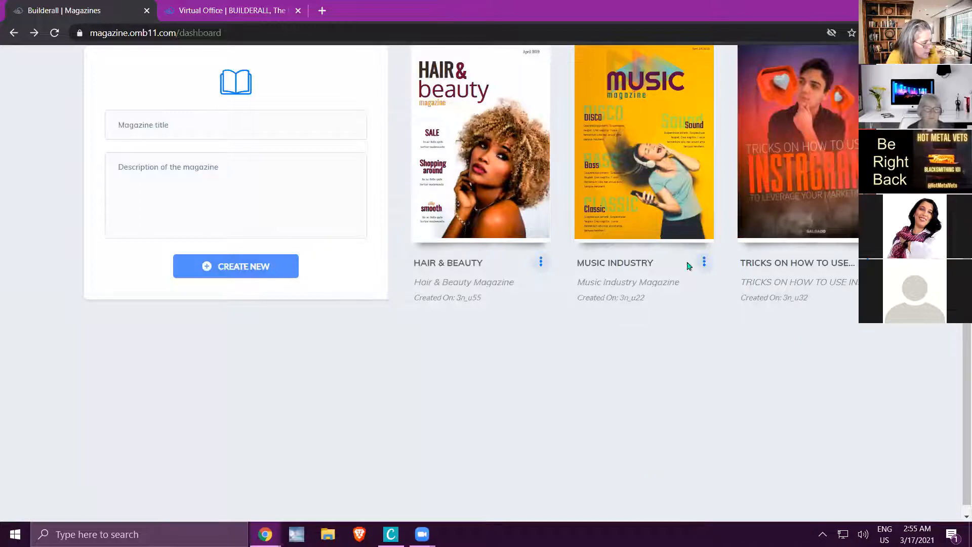
Open the remaining Hair & Beauty magazine in the editor.
{"action": "scroll", "coordinate": [643, 317], "scroll_direction": "up", "scroll_amount": 4}
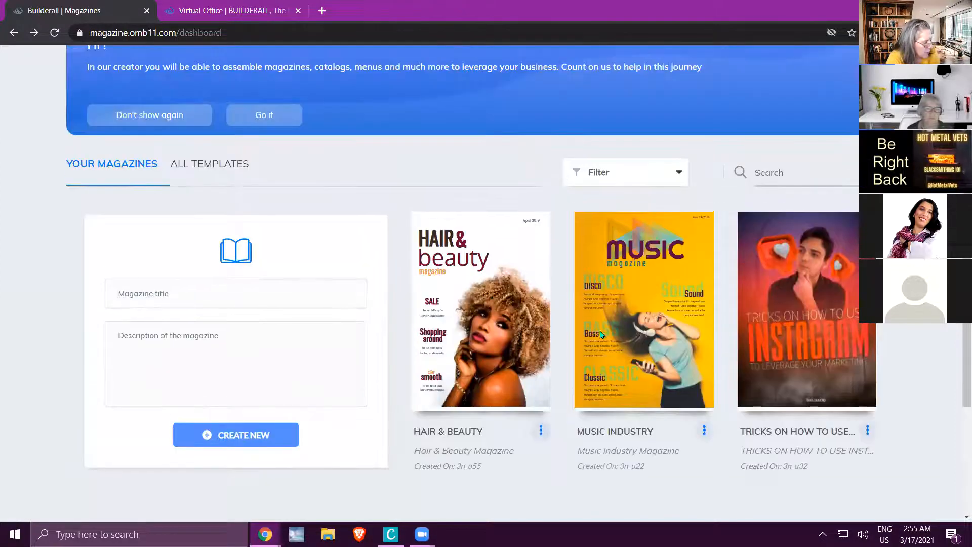
{"action": "scroll", "coordinate": [598, 337], "scroll_direction": "down", "scroll_amount": 3}
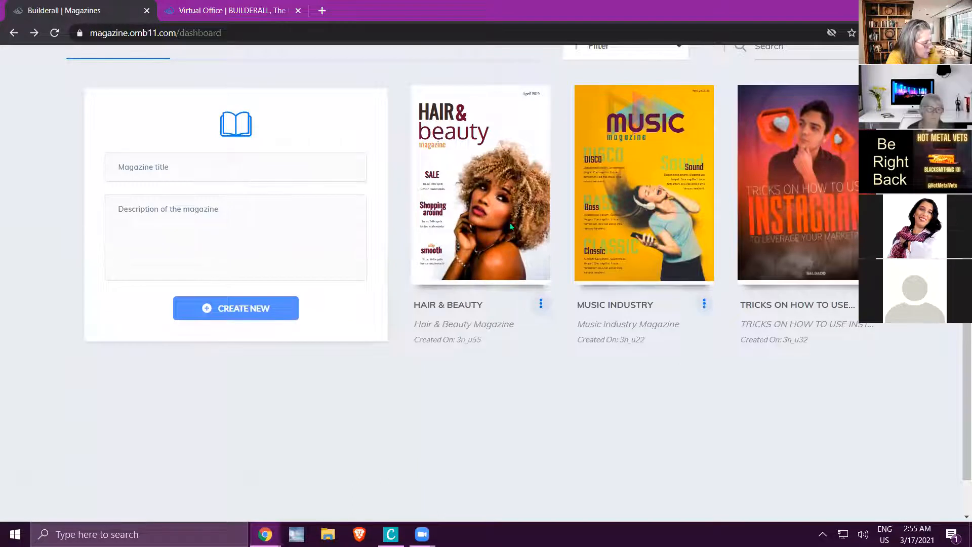
{"action": "left_click", "coordinate": [541, 304]}
{"action": "left_click", "coordinate": [509, 343]}
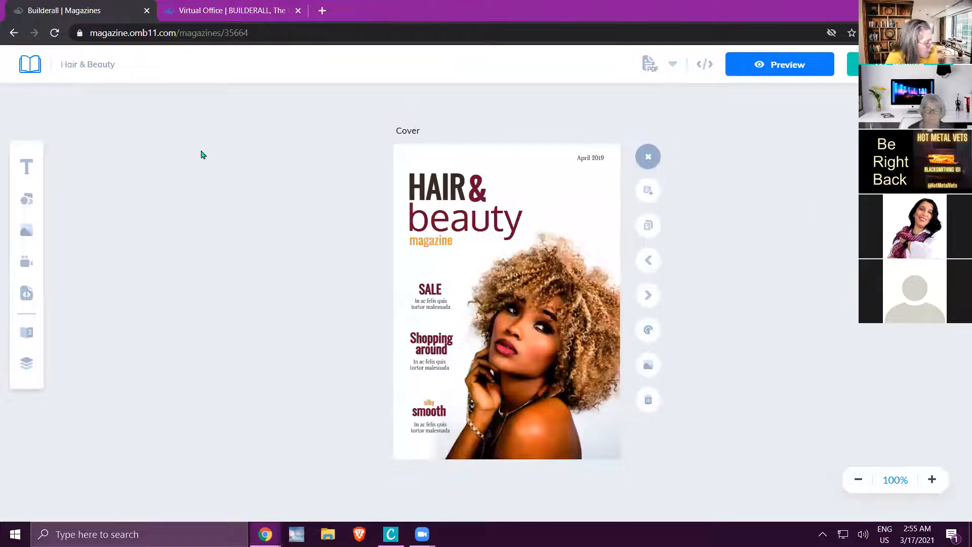
Add a text box beside the cover at about X -262, Y 38, and enter "Hair and Beauty" in it.
{"action": "left_click", "coordinate": [26, 167]}
{"action": "left_click_drag", "start_coordinate": [507, 233], "coordinate": [269, 172]}
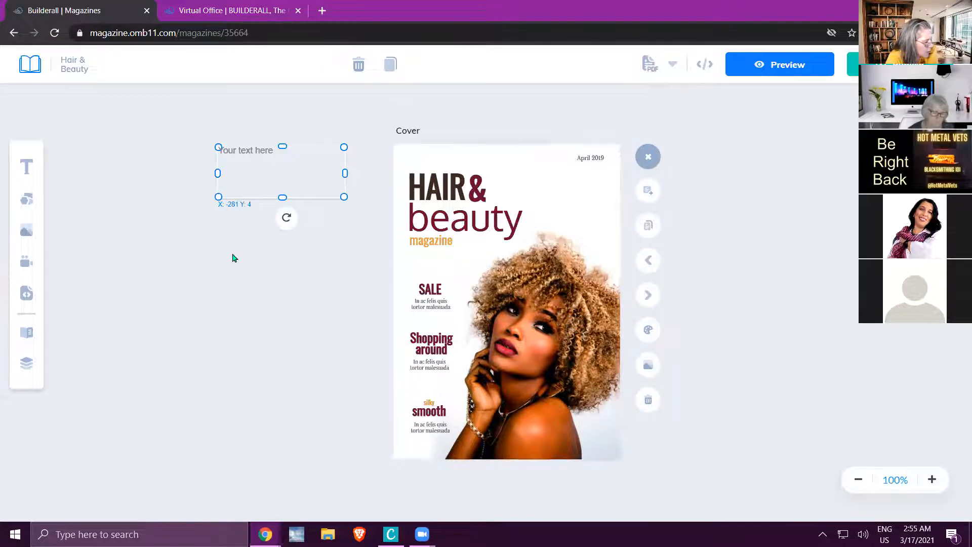
{"action": "left_click_drag", "start_coordinate": [232, 198], "coordinate": [244, 219]}
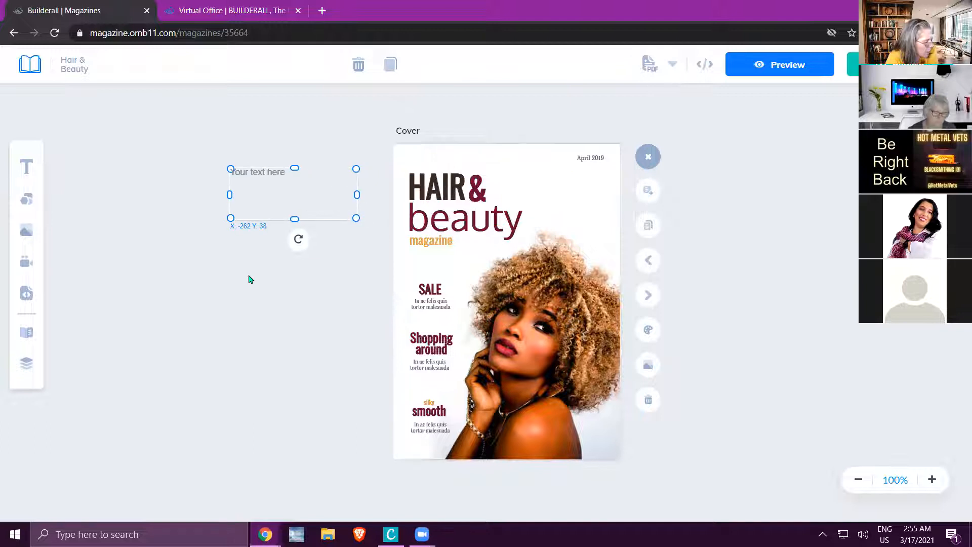
{"action": "double_click", "coordinate": [276, 186]}
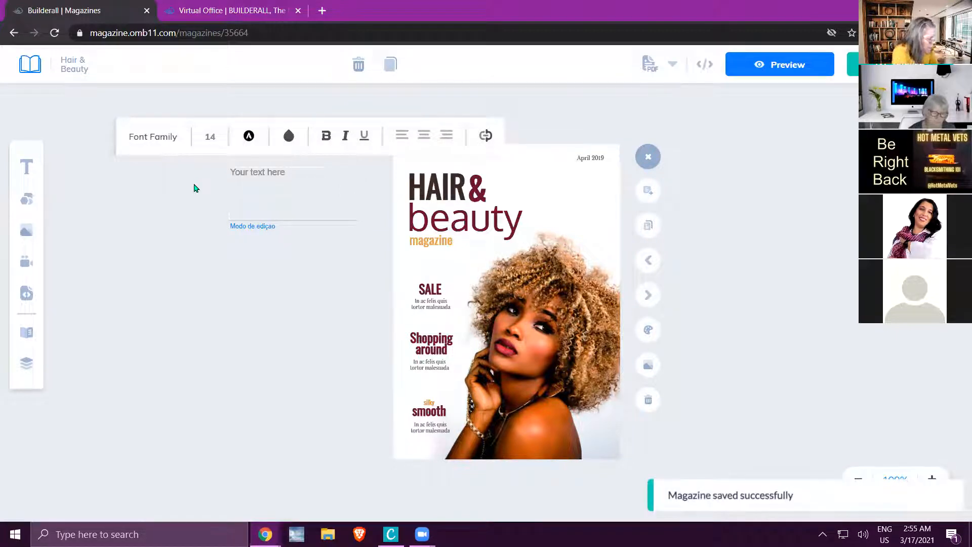
{"action": "type", "text": "Hair and Beauty"}
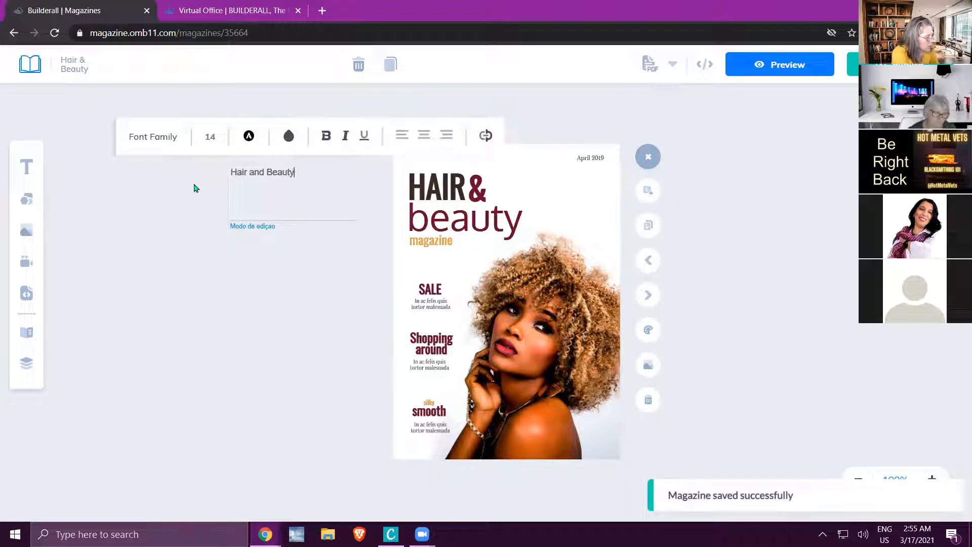
Color the "Hair and Beauty" text red and set its font size to 30 px.
{"action": "left_click_drag", "start_coordinate": [293, 172], "coordinate": [222, 180]}
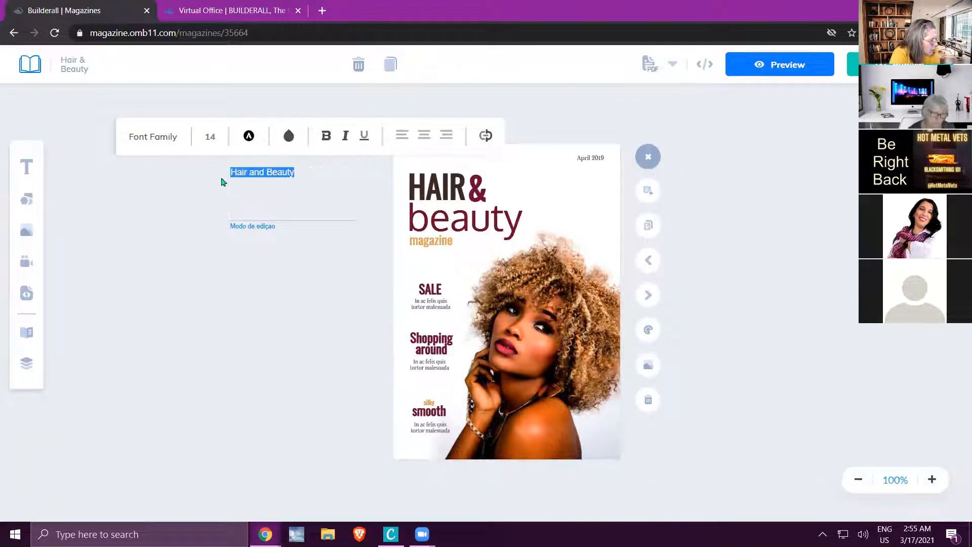
{"action": "left_click", "coordinate": [249, 137]}
{"action": "left_click", "coordinate": [309, 160]}
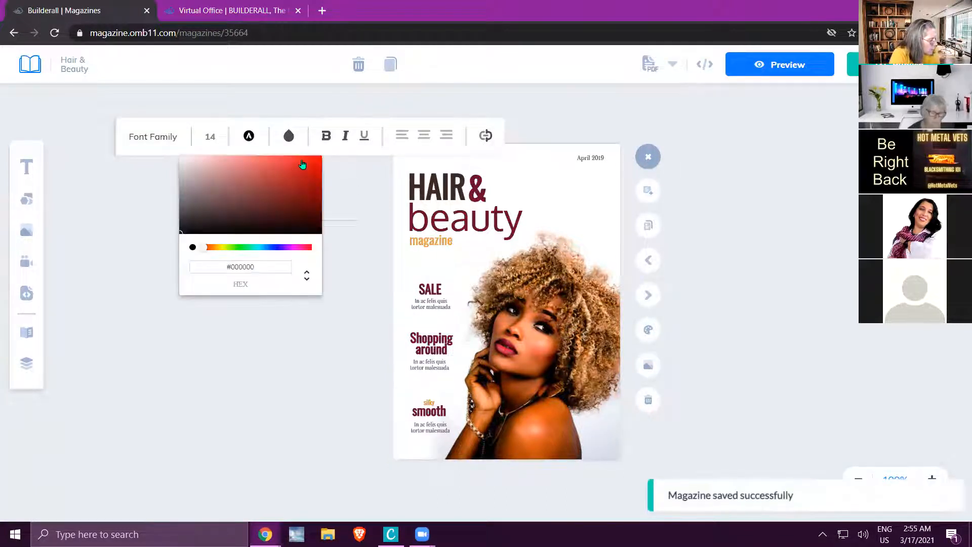
{"action": "left_click", "coordinate": [212, 138]}
{"action": "scroll", "coordinate": [215, 299], "scroll_direction": "down", "scroll_amount": 3}
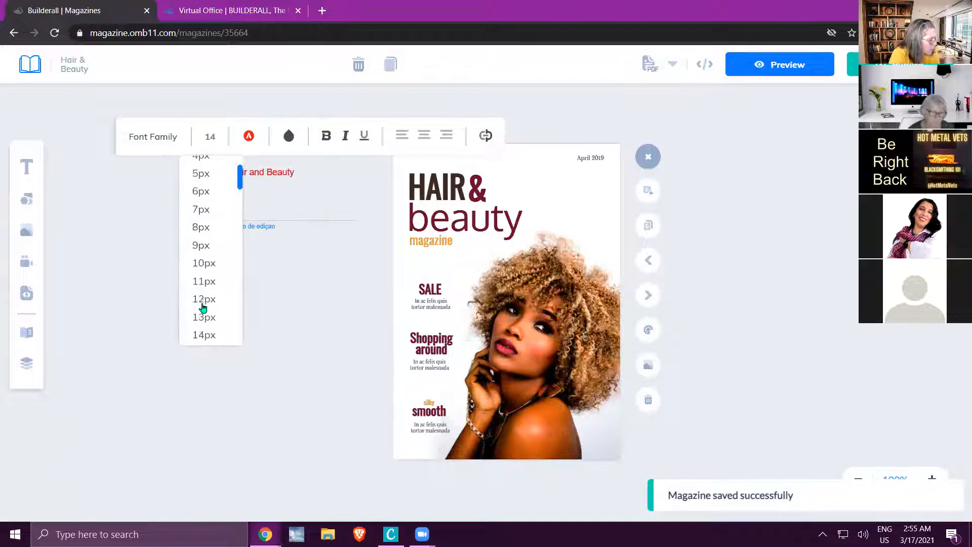
{"action": "left_click", "coordinate": [200, 338]}
{"action": "scroll", "coordinate": [215, 221], "scroll_direction": "down", "scroll_amount": 5}
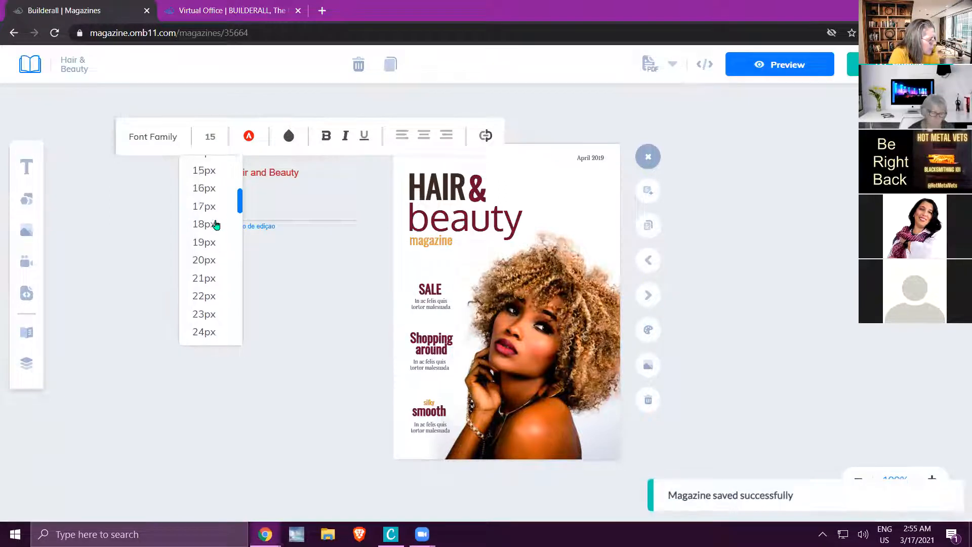
{"action": "left_click", "coordinate": [205, 272]}
{"action": "left_click", "coordinate": [322, 289]}
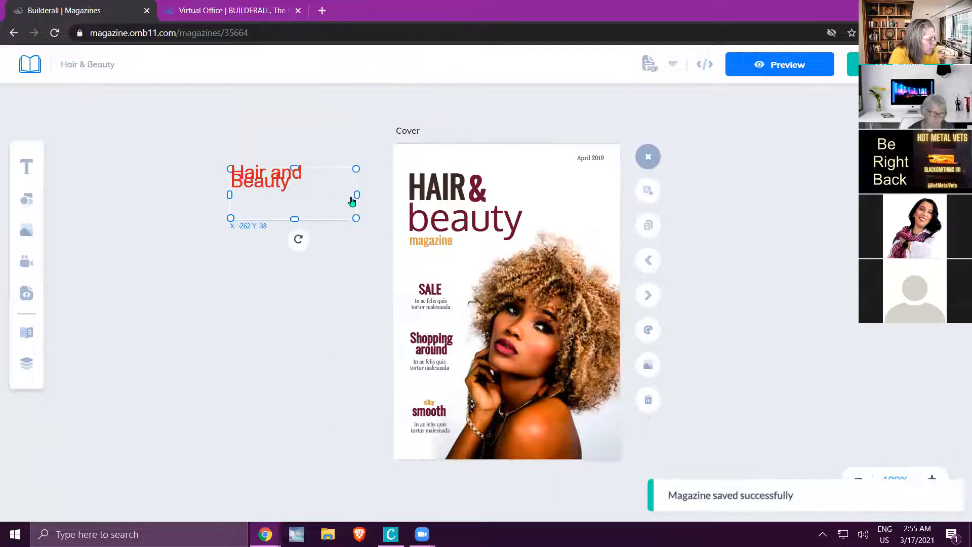
Widen the "Hair and Beauty" text box to fit its text on one line, placing it at about X -469, Y 54.
{"action": "left_click_drag", "start_coordinate": [351, 196], "coordinate": [211, 200]}
{"action": "left_click", "coordinate": [263, 283]}
{"action": "left_click", "coordinate": [583, 270]}
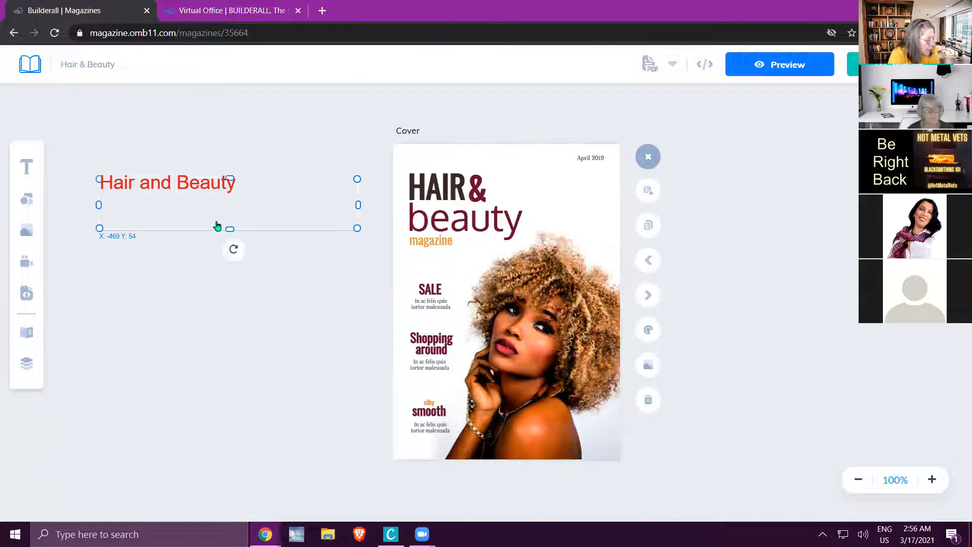
Move the "Hair and Beauty" text box to overlap the cover's left edge, and open its text for editing.
{"action": "left_click_drag", "start_coordinate": [197, 195], "coordinate": [198, 195]}
{"action": "right_click", "coordinate": [196, 194]}
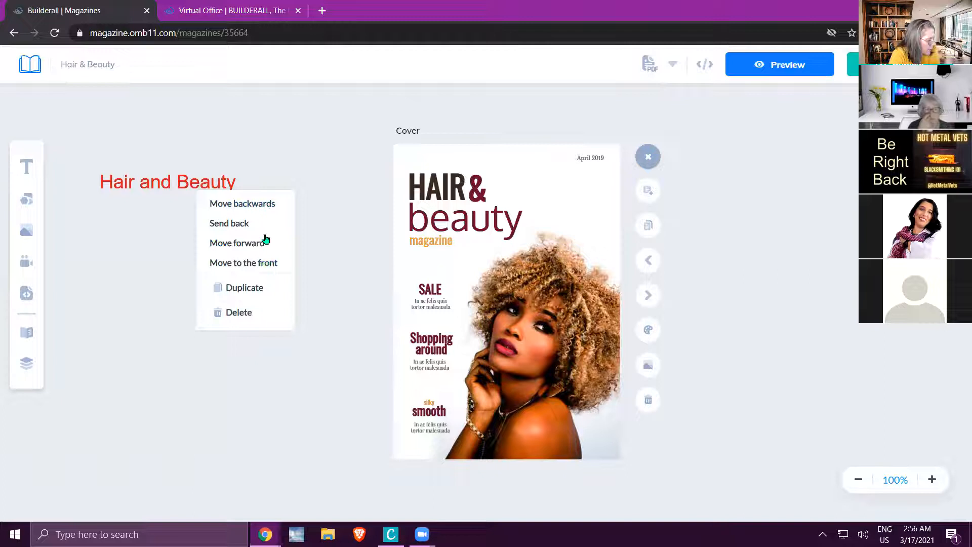
{"action": "left_click_drag", "start_coordinate": [181, 185], "coordinate": [289, 226]}
{"action": "double_click", "coordinate": [291, 229]}
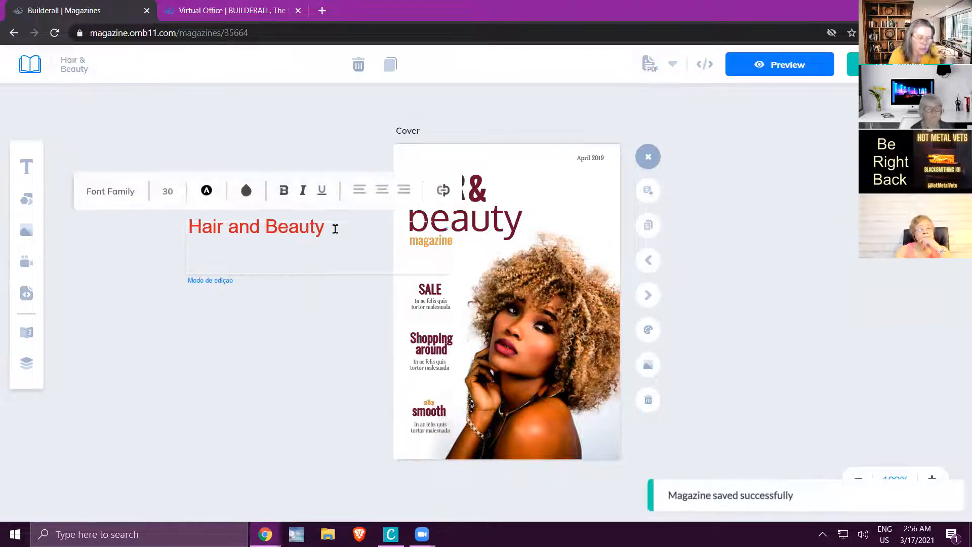
Examine the link options for the "Hair and Beauty" text, covering both Go to URL and Go to page.
{"action": "left_click_drag", "start_coordinate": [325, 227], "coordinate": [182, 219]}
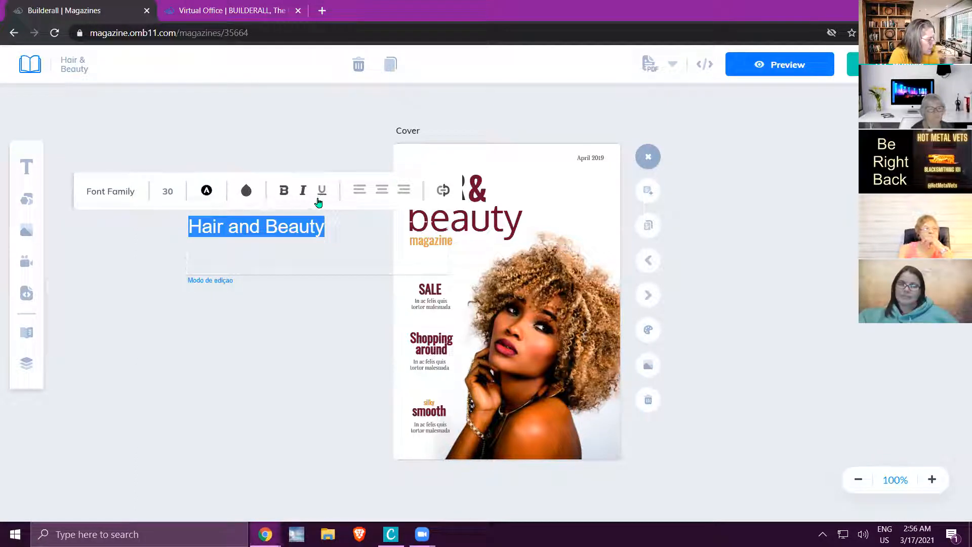
{"action": "left_click", "coordinate": [443, 192]}
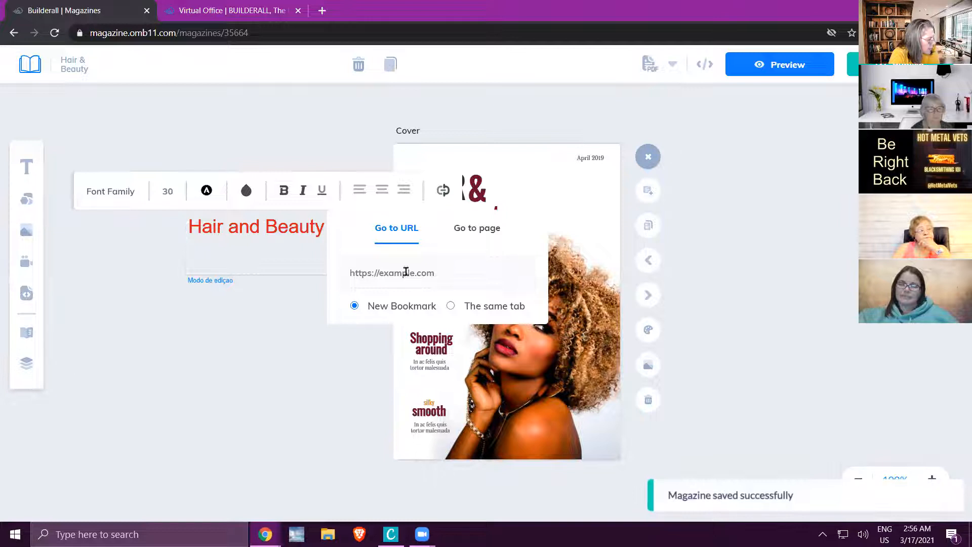
{"action": "left_click", "coordinate": [479, 233]}
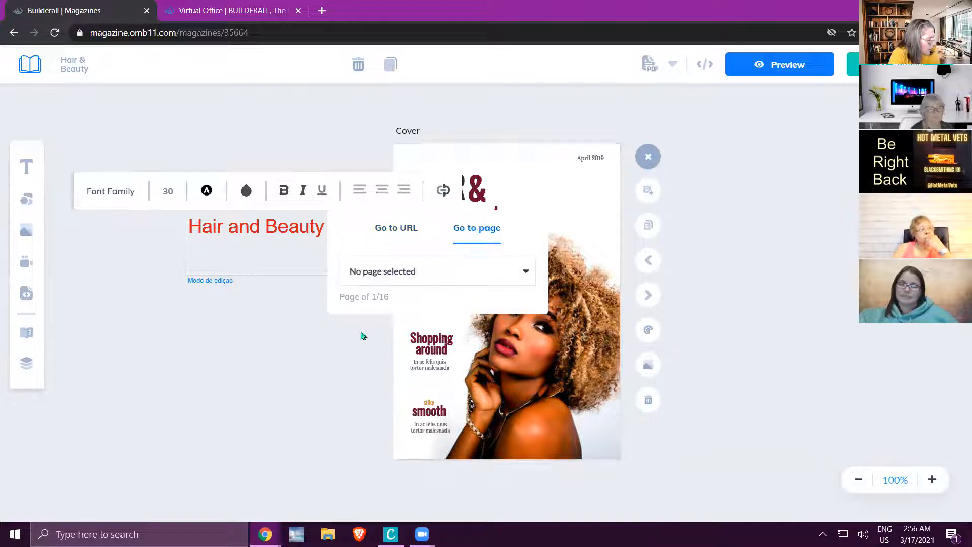
{"action": "left_click", "coordinate": [241, 358]}
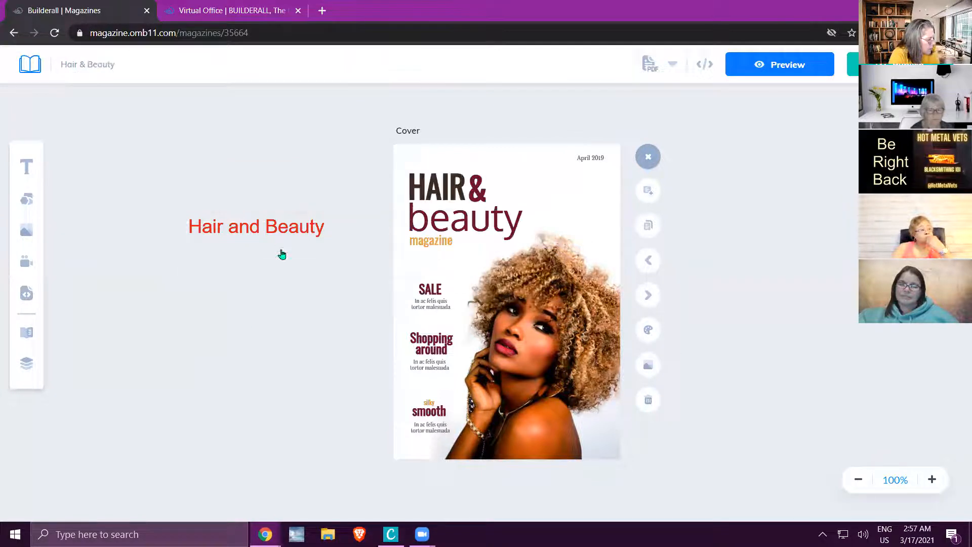
Delete the red "Hair and Beauty" text box beside the cover.
{"action": "left_click", "coordinate": [282, 240]}
{"action": "right_click", "coordinate": [281, 237]}
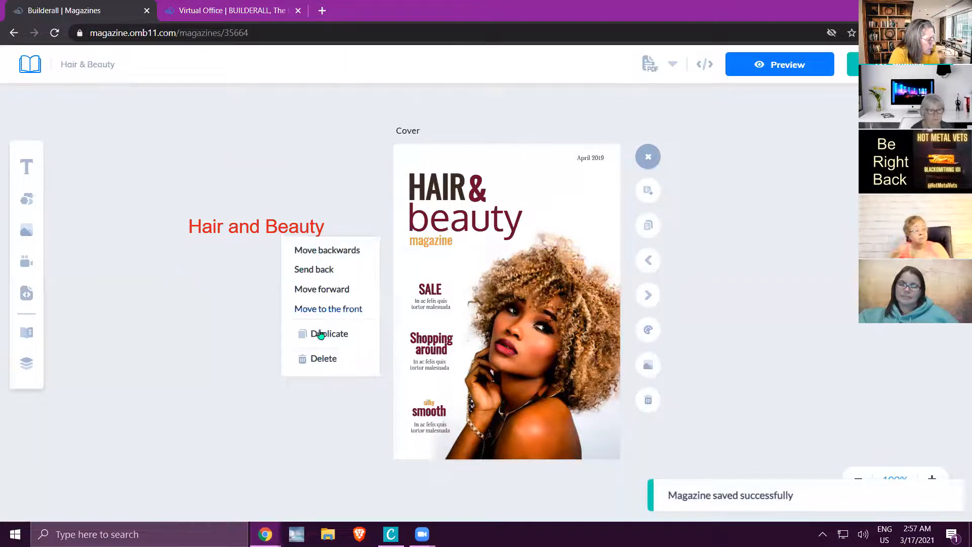
{"action": "left_click", "coordinate": [323, 359]}
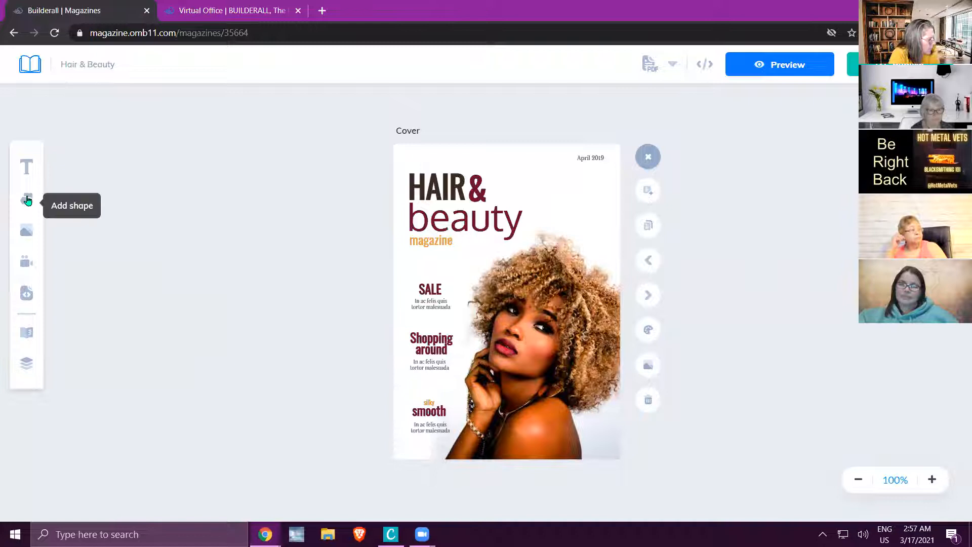
Add a square shape and place it beside the cover at about X 460, Y 0.
{"action": "left_click", "coordinate": [27, 199]}
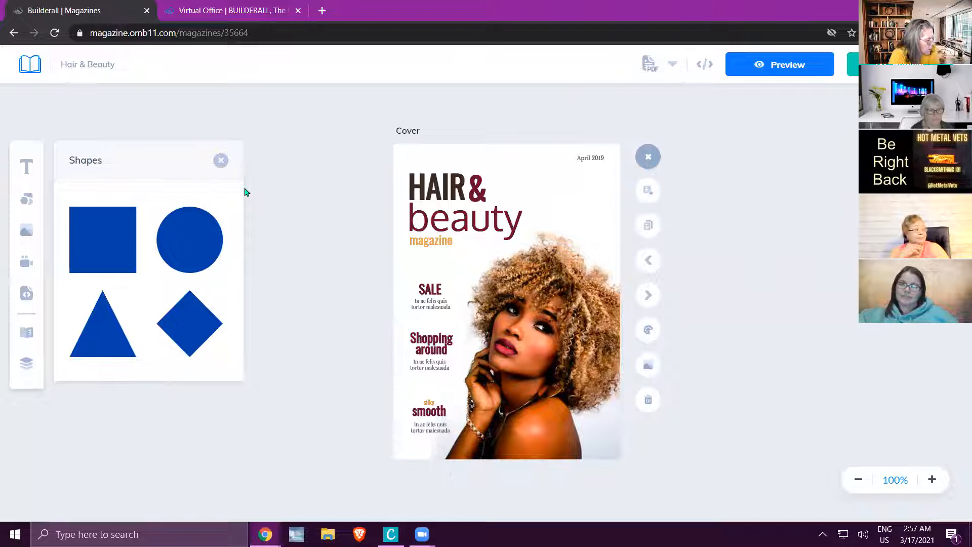
{"action": "left_click", "coordinate": [221, 161]}
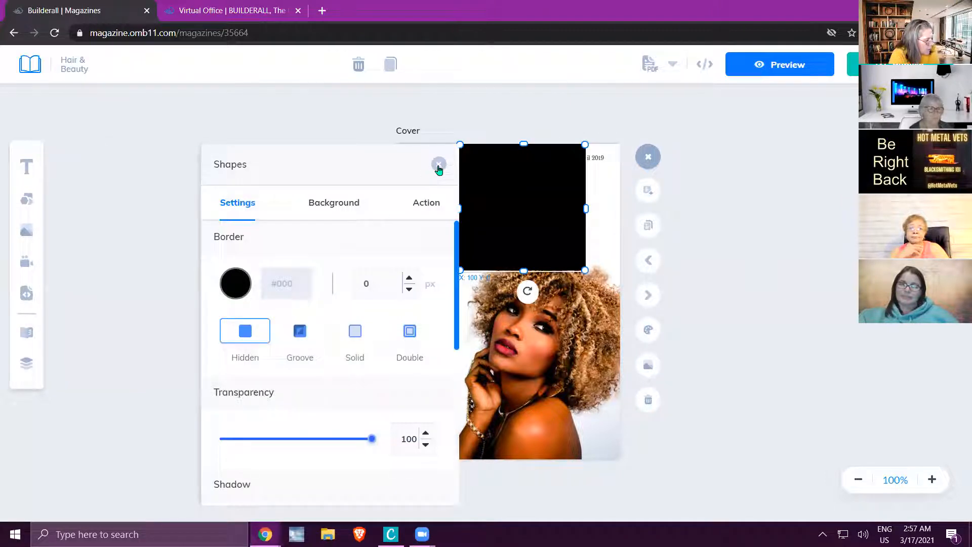
{"action": "left_click", "coordinate": [439, 166]}
{"action": "left_click_drag", "start_coordinate": [536, 213], "coordinate": [765, 214]}
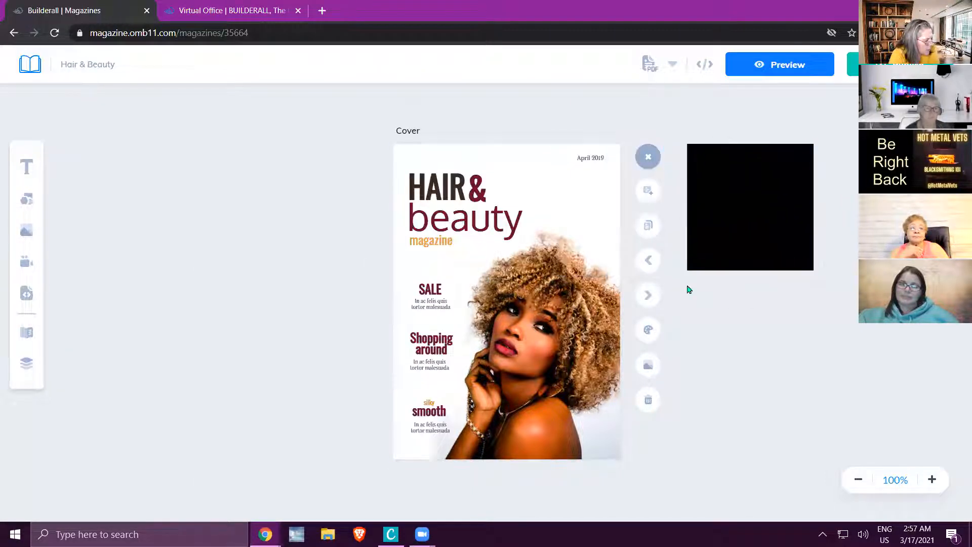
Browse the magazine's pages from the cover through to page 11 to examine their layouts.
{"action": "left_click", "coordinate": [648, 296]}
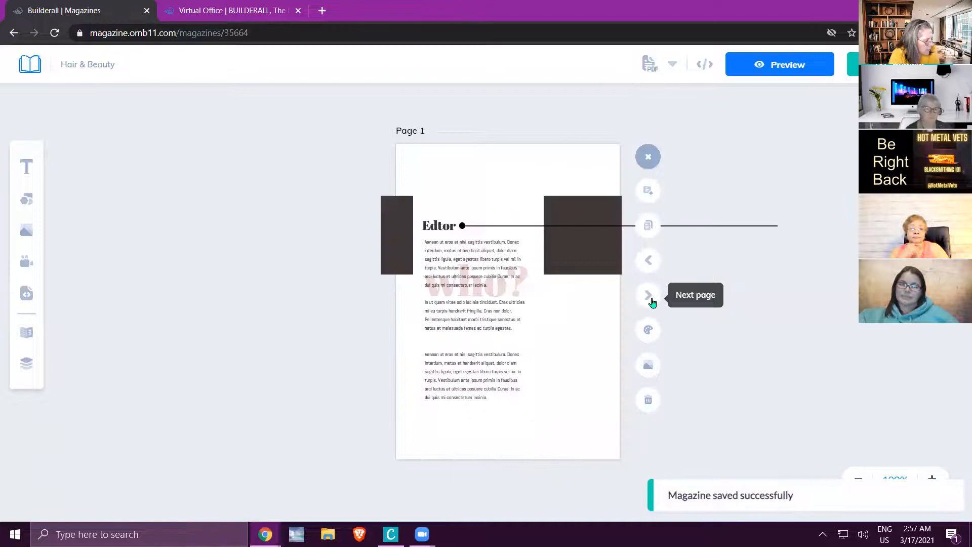
{"action": "left_click", "coordinate": [652, 302]}
{"action": "left_click", "coordinate": [653, 302]}
{"action": "left_click", "coordinate": [652, 302]}
{"action": "left_click", "coordinate": [653, 302]}
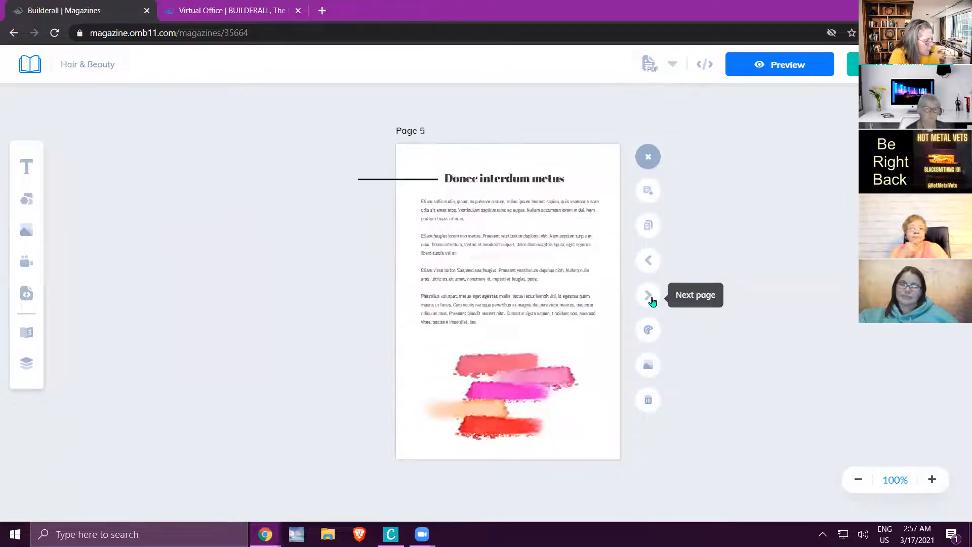
{"action": "left_click", "coordinate": [653, 302]}
{"action": "left_click", "coordinate": [648, 264]}
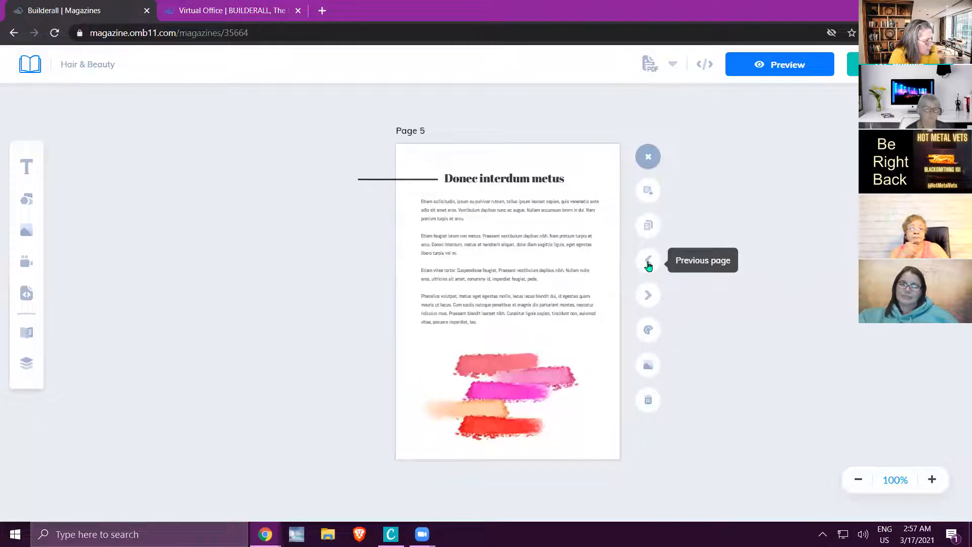
{"action": "left_click", "coordinate": [649, 261]}
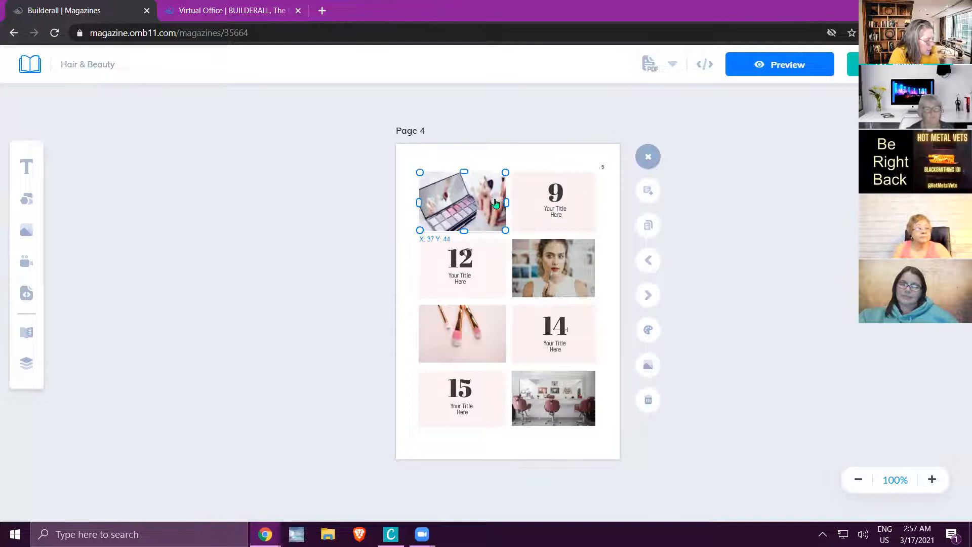
{"action": "left_click", "coordinate": [645, 294]}
{"action": "left_click", "coordinate": [646, 295]}
{"action": "left_click", "coordinate": [646, 294]}
{"action": "left_click", "coordinate": [646, 295]}
{"action": "left_click", "coordinate": [646, 295]}
{"action": "left_click", "coordinate": [645, 294]}
{"action": "left_click", "coordinate": [646, 294]}
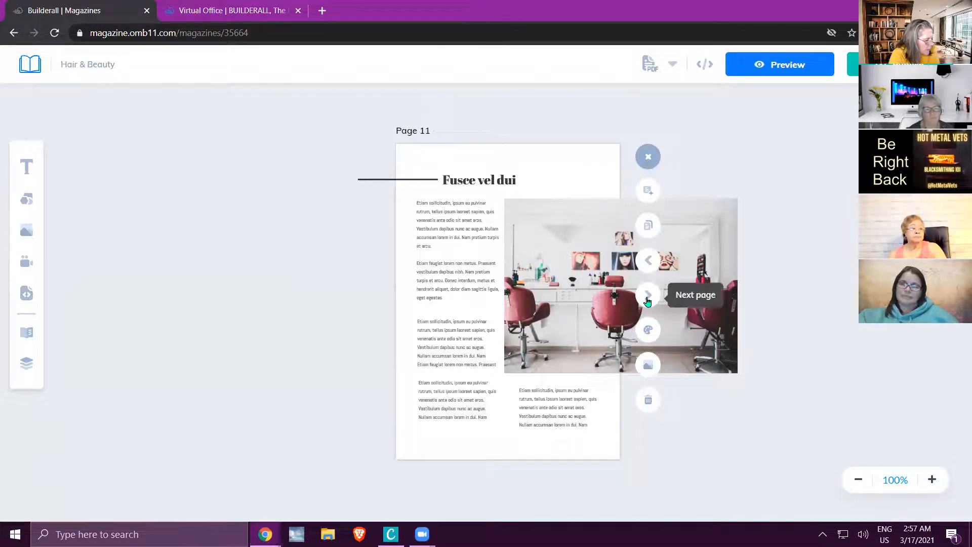
Return to the cover and delete the black square beside it.
{"action": "left_click", "coordinate": [648, 266]}
{"action": "left_click", "coordinate": [647, 265]}
{"action": "left_click", "coordinate": [648, 265]}
{"action": "left_click", "coordinate": [648, 265]}
{"action": "left_click", "coordinate": [648, 265]}
{"action": "left_click", "coordinate": [648, 265]}
{"action": "left_click", "coordinate": [648, 266]}
{"action": "left_click", "coordinate": [648, 265]}
{"action": "left_click", "coordinate": [648, 265]}
{"action": "left_click", "coordinate": [647, 265]}
{"action": "left_click", "coordinate": [648, 265]}
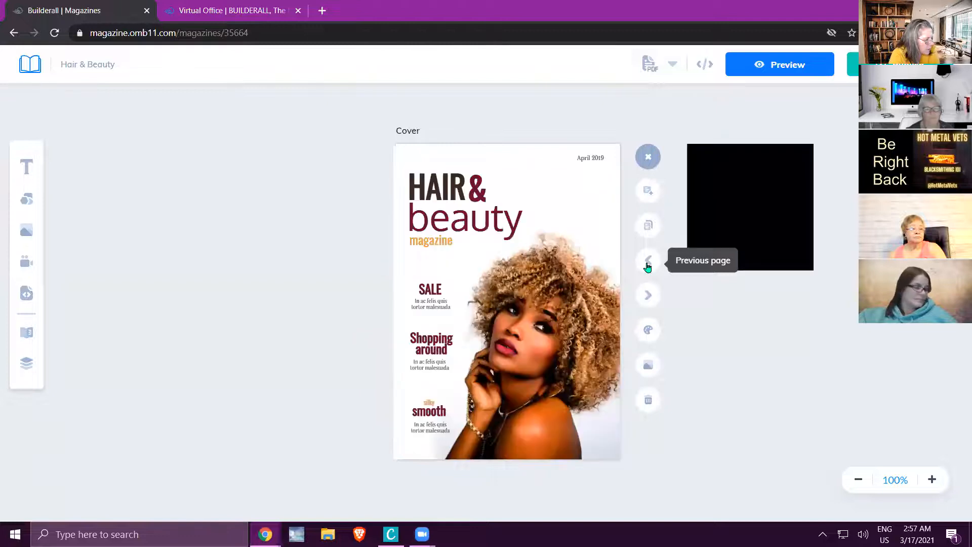
{"action": "right_click", "coordinate": [754, 231]}
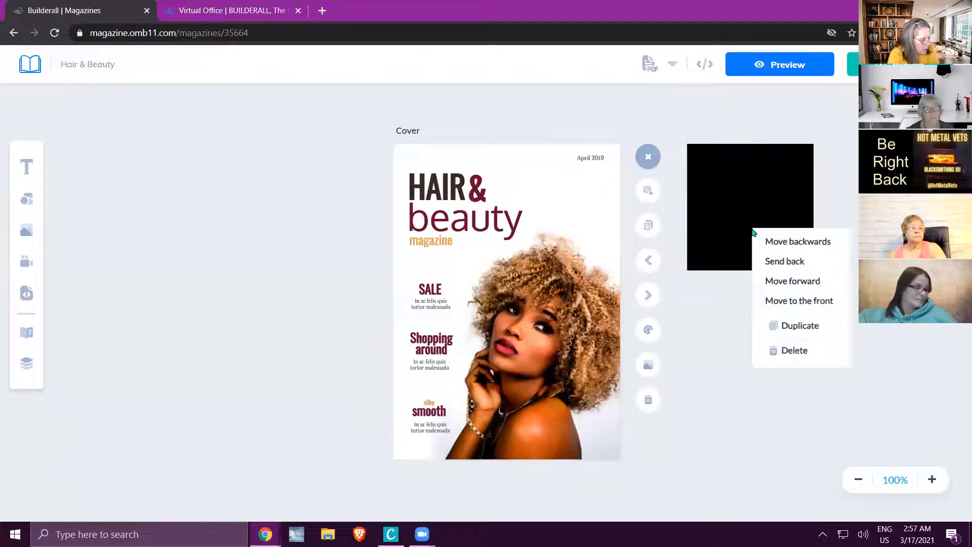
{"action": "left_click", "coordinate": [794, 351]}
Open the settings of the makeup palette image on page 4 and examine its link action options.
{"action": "left_click", "coordinate": [650, 300]}
{"action": "left_click", "coordinate": [650, 300]}
{"action": "left_click", "coordinate": [650, 298]}
{"action": "left_click", "coordinate": [649, 298]}
{"action": "left_click", "coordinate": [466, 210]}
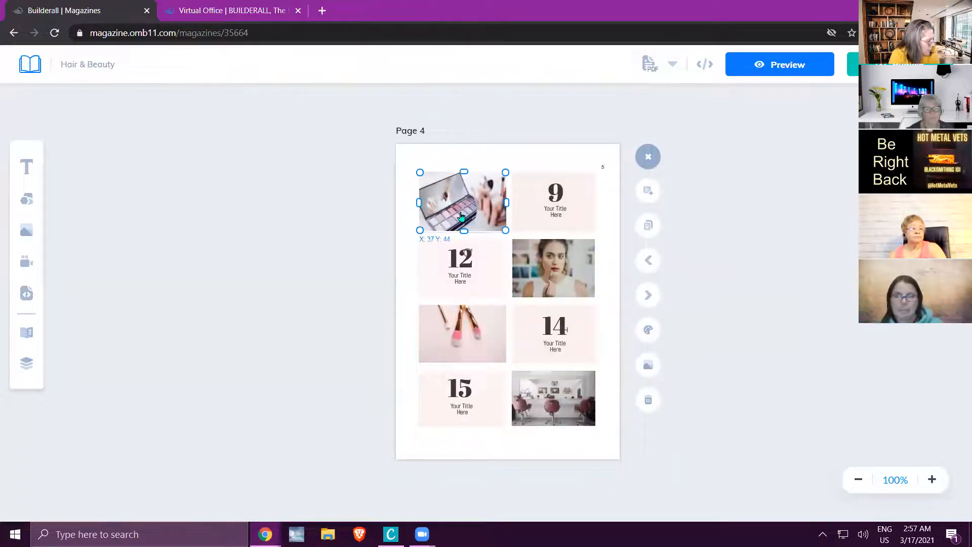
{"action": "double_click", "coordinate": [439, 196]}
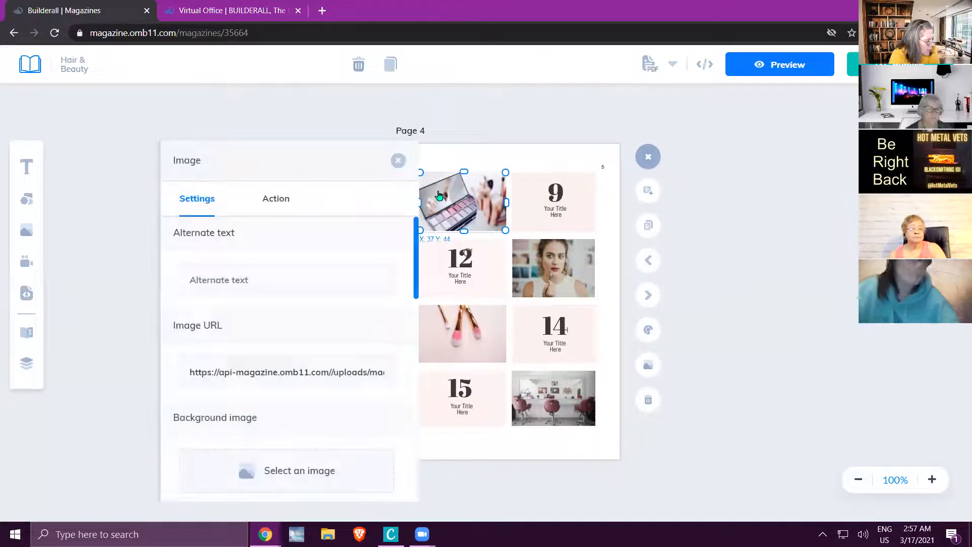
{"action": "left_click", "coordinate": [276, 200]}
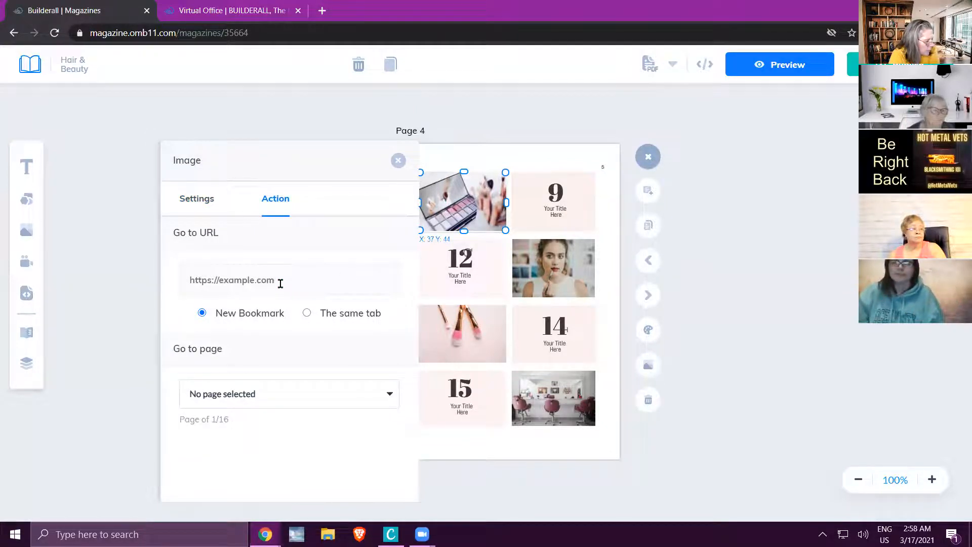
{"action": "left_click", "coordinate": [332, 127]}
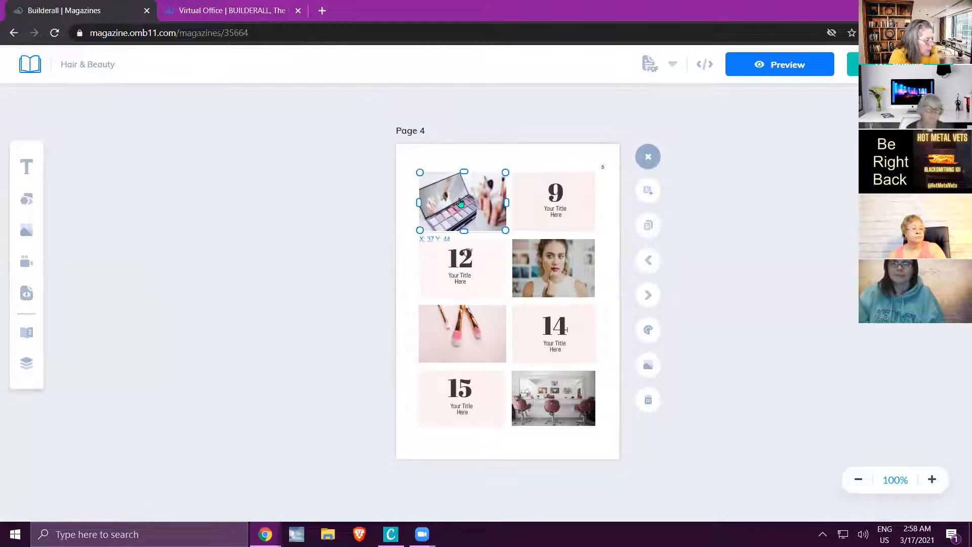
{"action": "left_click", "coordinate": [378, 140]}
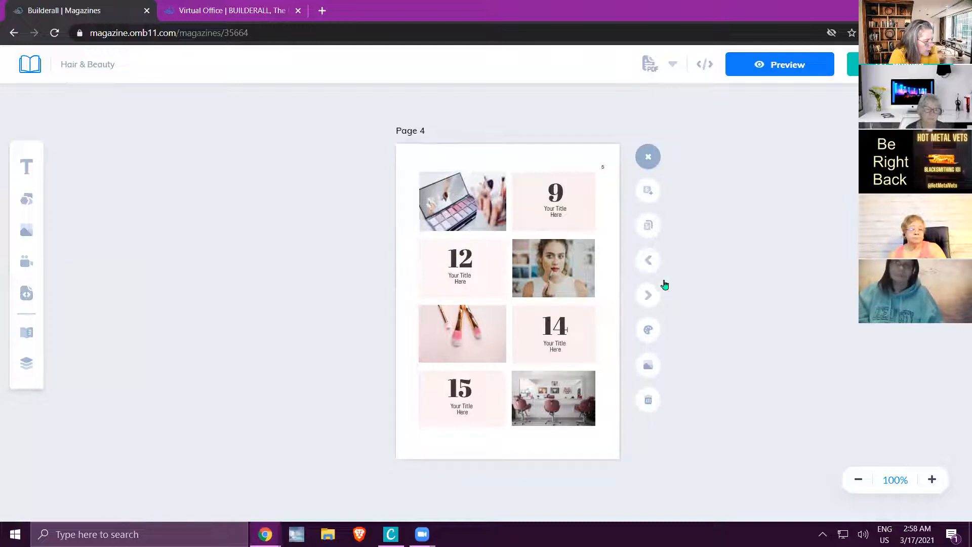
Return to the cover, then reposition the woman's photo and shrink it by its corner.
{"action": "left_click", "coordinate": [649, 261]}
{"action": "left_click", "coordinate": [648, 261]}
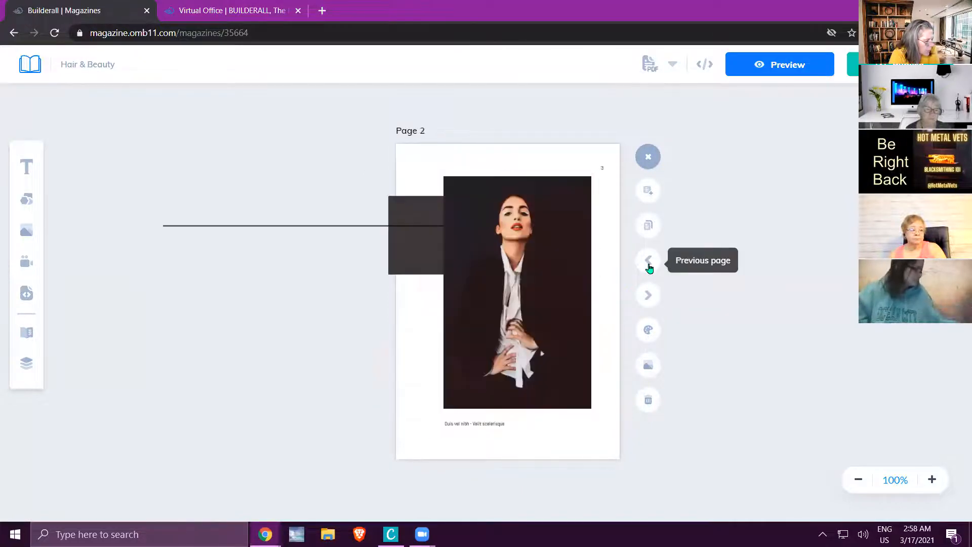
{"action": "left_click", "coordinate": [648, 261]}
{"action": "left_click", "coordinate": [540, 295]}
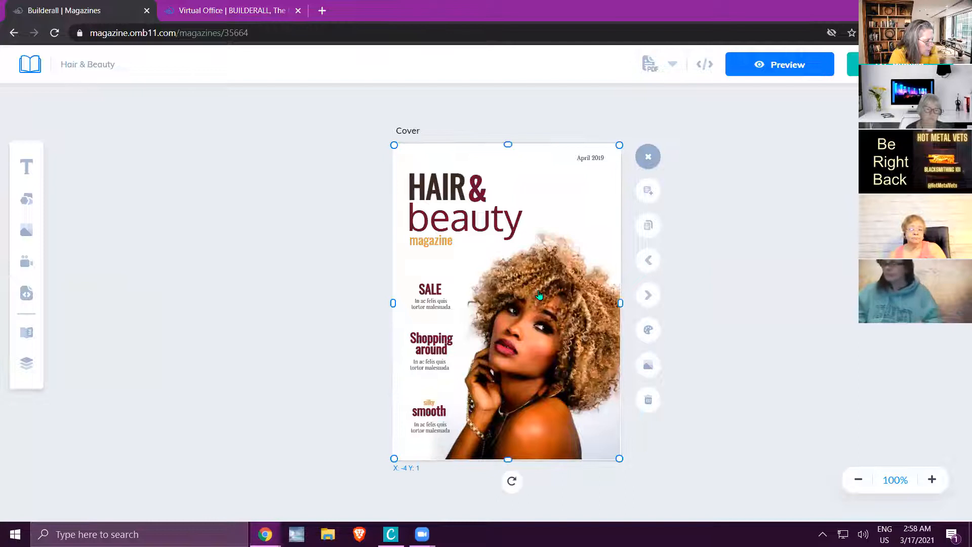
{"action": "left_click_drag", "start_coordinate": [560, 294], "coordinate": [534, 287]}
{"action": "left_click", "coordinate": [513, 249]}
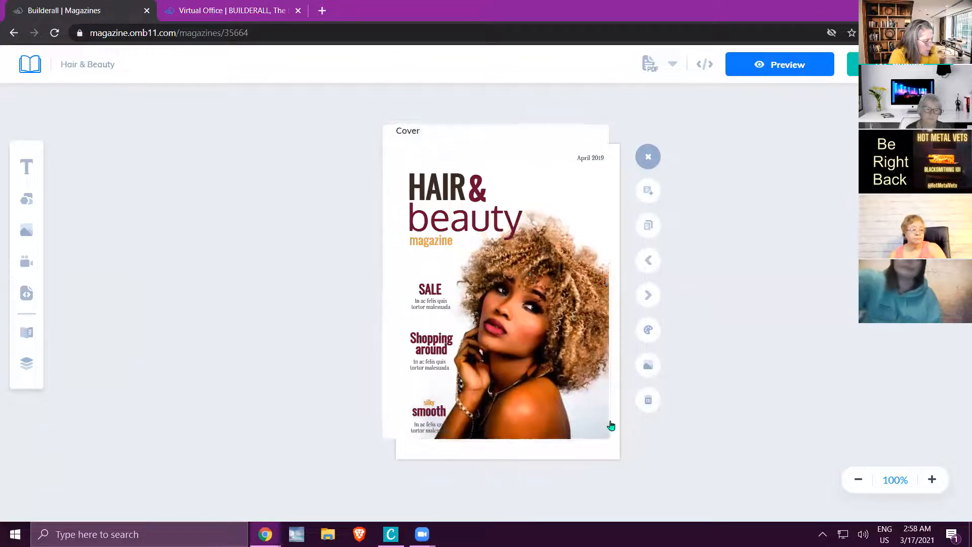
{"action": "left_click_drag", "start_coordinate": [609, 439], "coordinate": [581, 423]}
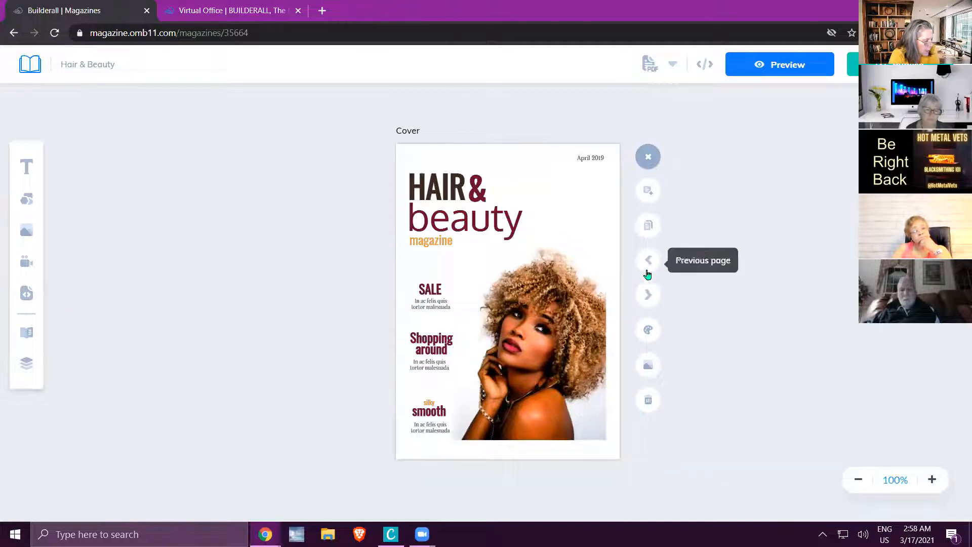
Move the photo off the cover to about X -404, Y -33, along with the "HAIR", "&", "beauty" and "magazine" texts.
{"action": "left_click_drag", "start_coordinate": [572, 308], "coordinate": [293, 257]}
{"action": "left_click_drag", "start_coordinate": [442, 205], "coordinate": [310, 195]}
{"action": "left_click_drag", "start_coordinate": [478, 196], "coordinate": [264, 197]}
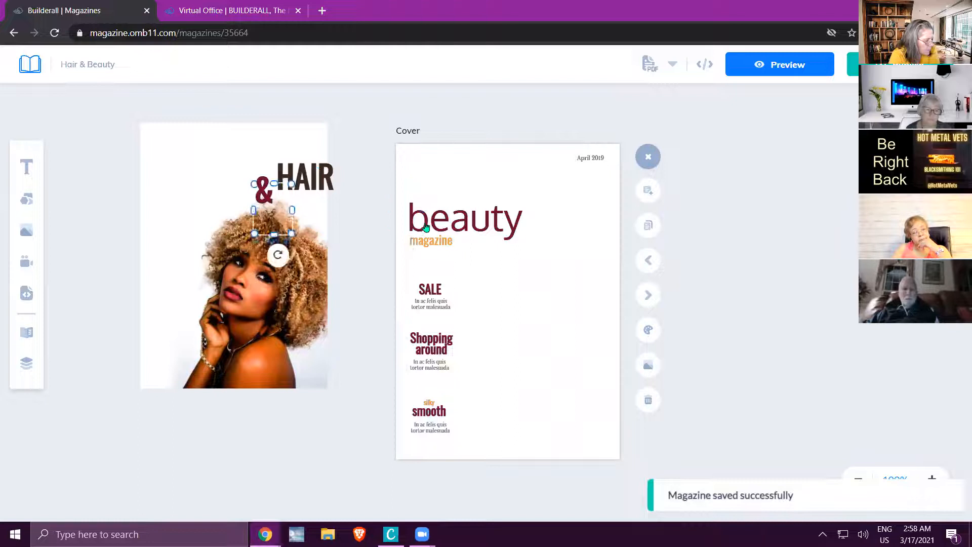
{"action": "left_click_drag", "start_coordinate": [424, 225], "coordinate": [271, 230]}
{"action": "left_click_drag", "start_coordinate": [413, 243], "coordinate": [233, 245]}
Move the date, "SALE", "Shopping around" and "silky smooth" texts with their captions off the cover onto the photo.
{"action": "left_click", "coordinate": [609, 155]}
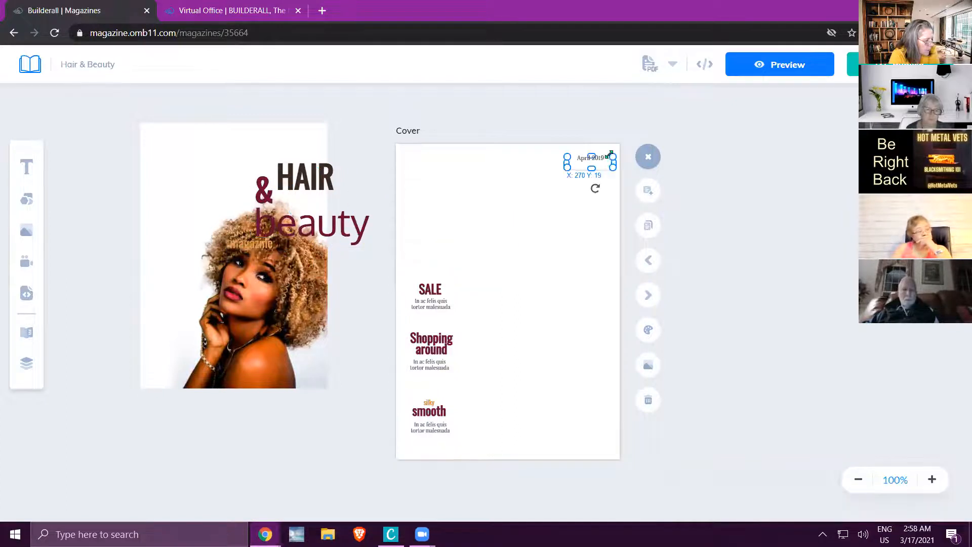
{"action": "left_click_drag", "start_coordinate": [595, 166], "coordinate": [290, 186]}
{"action": "left_click_drag", "start_coordinate": [430, 289], "coordinate": [255, 269]}
{"action": "left_click_drag", "start_coordinate": [418, 309], "coordinate": [234, 311]}
{"action": "left_click_drag", "start_coordinate": [398, 341], "coordinate": [208, 324]}
{"action": "left_click", "coordinate": [430, 365]}
{"action": "left_click_drag", "start_coordinate": [429, 365], "coordinate": [265, 336]}
{"action": "left_click", "coordinate": [429, 403]}
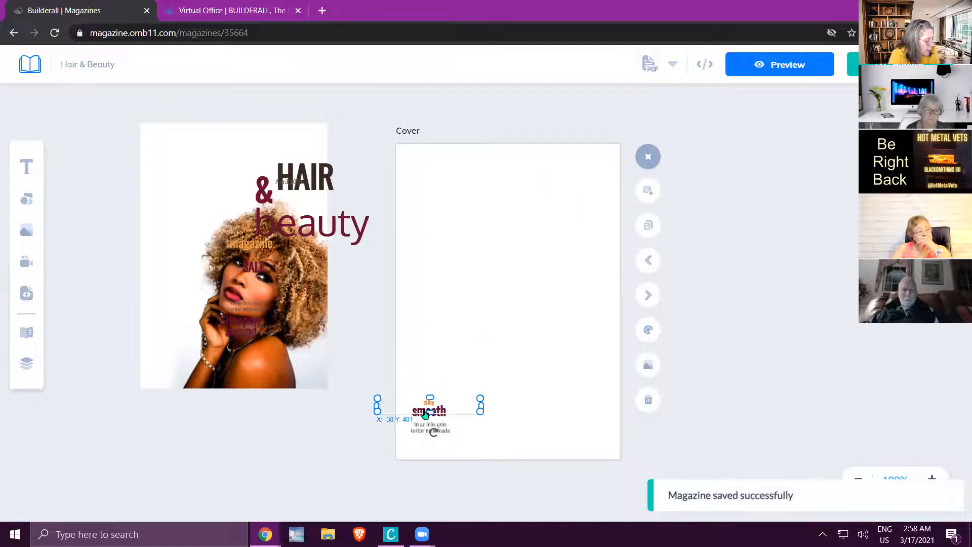
{"action": "left_click_drag", "start_coordinate": [429, 402], "coordinate": [248, 325]}
{"action": "left_click_drag", "start_coordinate": [427, 412], "coordinate": [249, 339]}
{"action": "left_click", "coordinate": [313, 342]}
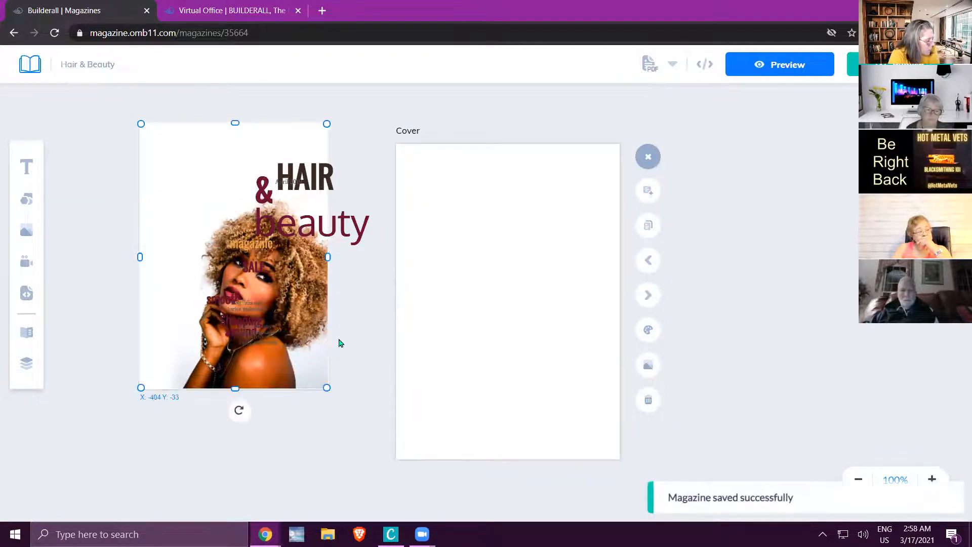
Set the blank cover's background to the Builderall magazine image named "1" from the image library.
{"action": "left_click", "coordinate": [648, 365]}
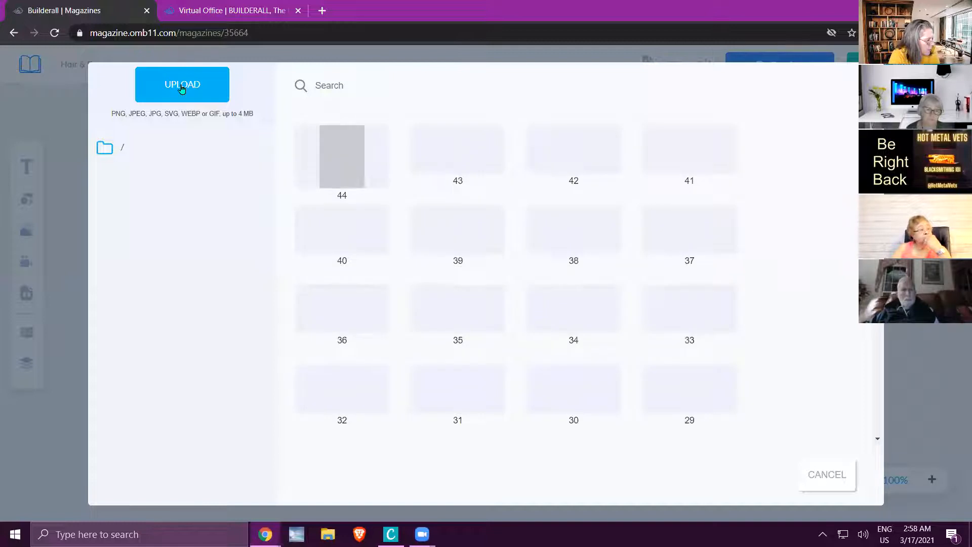
{"action": "mouse_move", "coordinate": [339, 213]}
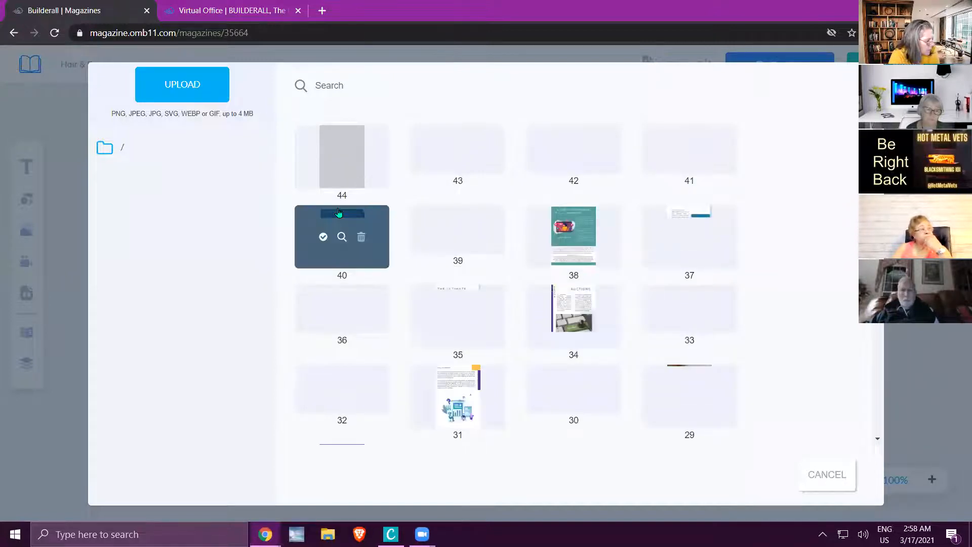
{"action": "scroll", "coordinate": [497, 296], "scroll_direction": "down", "scroll_amount": 1}
{"action": "scroll", "coordinate": [496, 297], "scroll_direction": "down", "scroll_amount": 10}
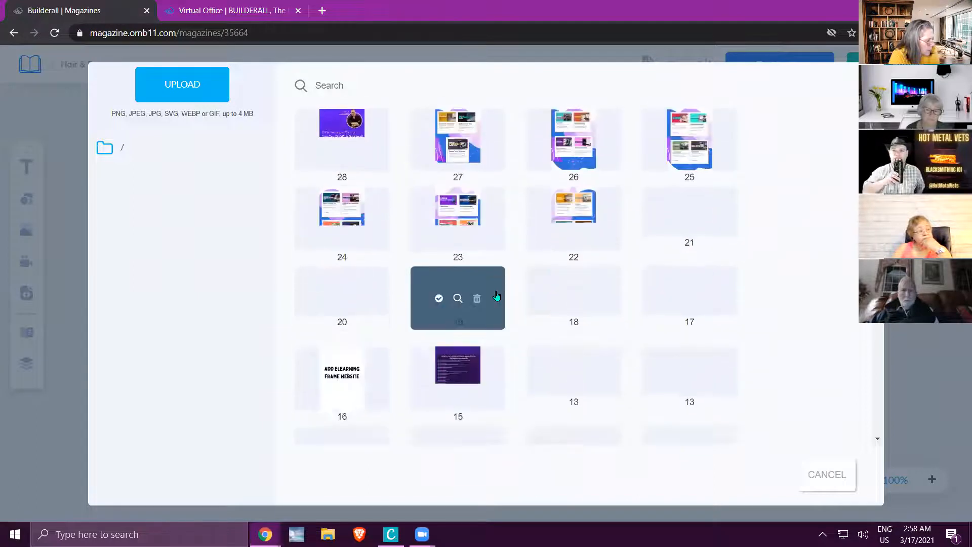
{"action": "scroll", "coordinate": [497, 296], "scroll_direction": "down", "scroll_amount": 3}
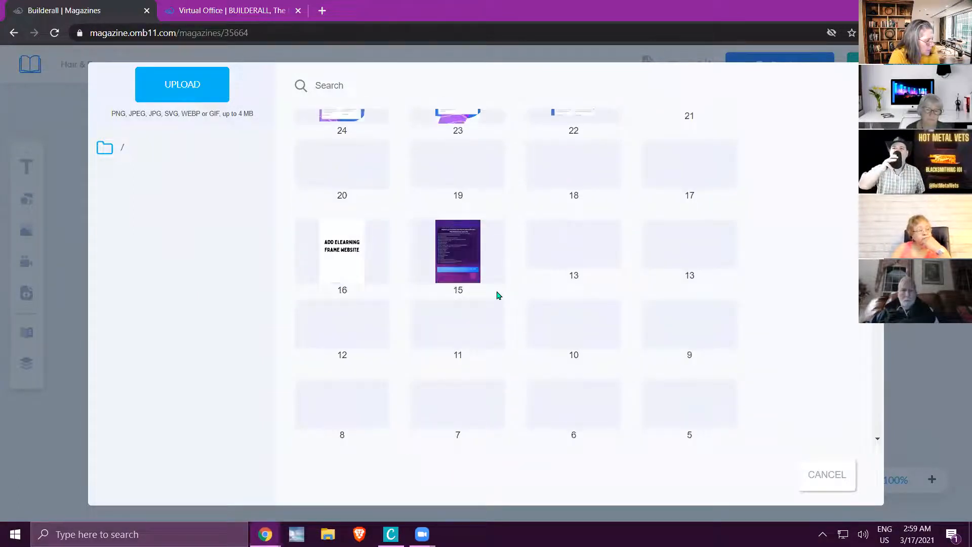
{"action": "scroll", "coordinate": [497, 296], "scroll_direction": "down", "scroll_amount": 2}
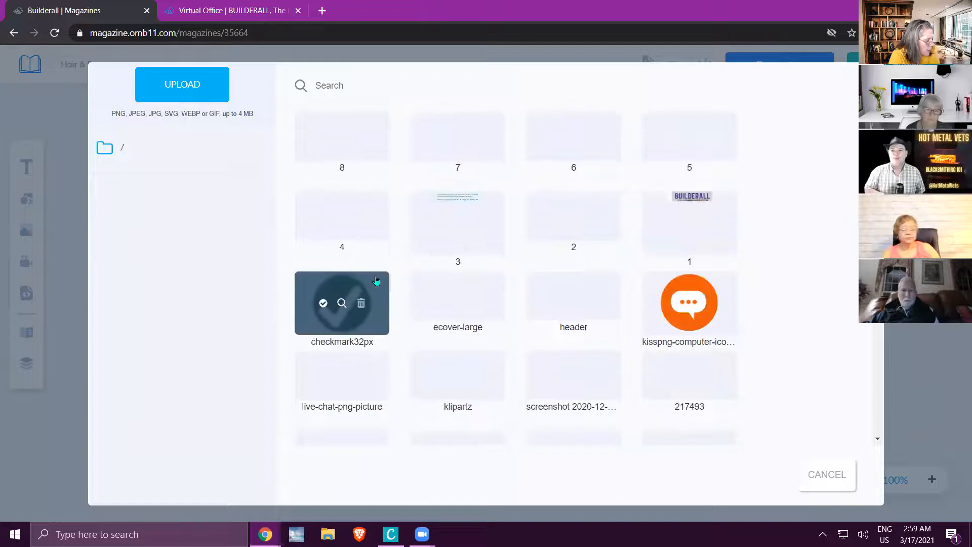
{"action": "left_click", "coordinate": [683, 215]}
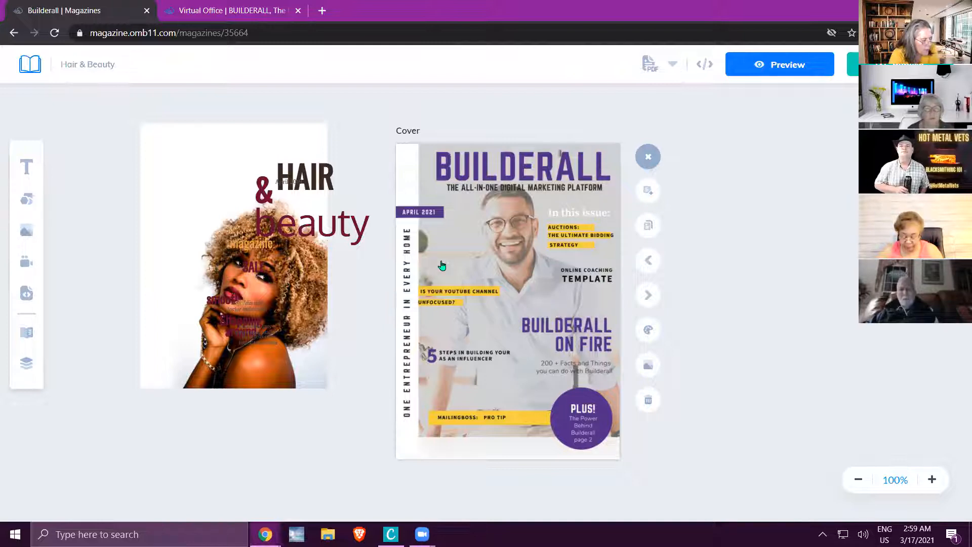
Reposition the woman's photo and bring it onto the cover, and raise the "HAIR" text above the other loose texts.
{"action": "left_click_drag", "start_coordinate": [299, 350], "coordinate": [572, 363]}
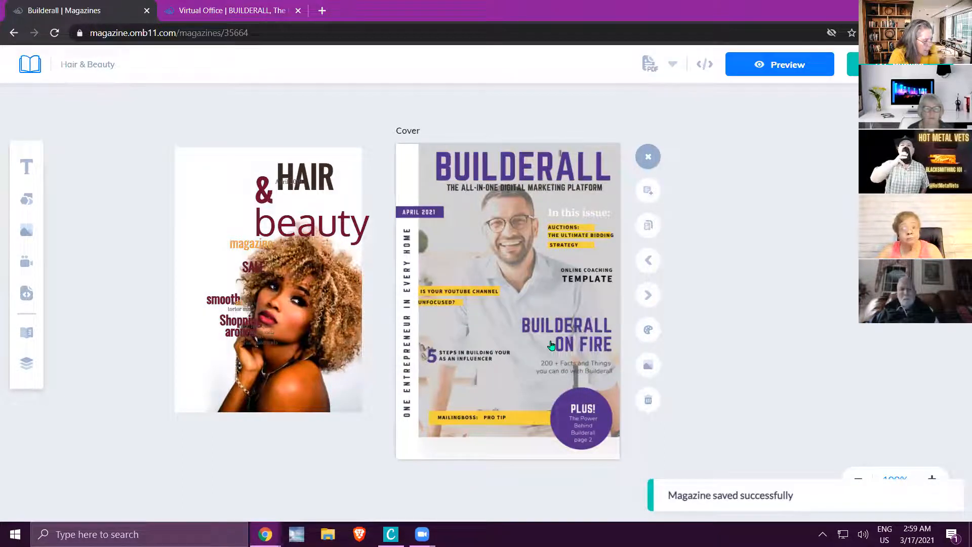
{"action": "left_click_drag", "start_coordinate": [347, 383], "coordinate": [884, 359]}
{"action": "left_click_drag", "start_coordinate": [324, 190], "coordinate": [330, 131]}
{"action": "left_click", "coordinate": [508, 202]}
{"action": "left_click", "coordinate": [772, 262]}
{"action": "left_click_drag", "start_coordinate": [772, 261], "coordinate": [431, 289]}
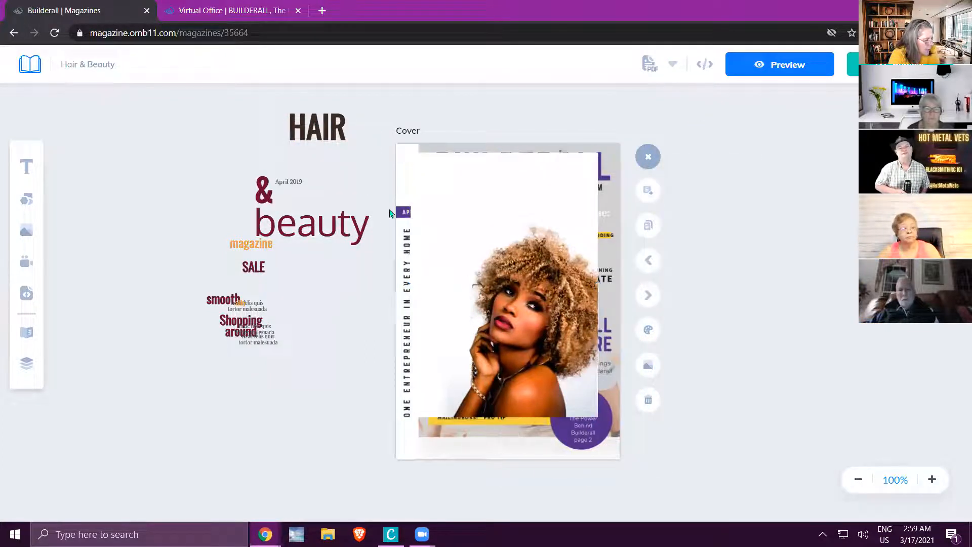
Move the woman's photo off the cover to its empty right side, and place "HAIR" back above the loose texts.
{"action": "left_click_drag", "start_coordinate": [384, 196], "coordinate": [474, 215]}
{"action": "mouse_move", "coordinate": [577, 253]}
{"action": "left_mouse_down"}
{"action": "mouse_move", "coordinate": [596, 325]}
{"action": "mouse_move", "coordinate": [576, 227]}
{"action": "mouse_move", "coordinate": [576, 261]}
{"action": "left_mouse_up"}
{"action": "mouse_move", "coordinate": [486, 212]}
{"action": "left_mouse_down"}
{"action": "mouse_move", "coordinate": [545, 240]}
{"action": "mouse_move", "coordinate": [495, 202]}
{"action": "left_mouse_up"}
{"action": "left_click_drag", "start_coordinate": [529, 269], "coordinate": [530, 242]}
{"action": "left_click", "coordinate": [518, 224]}
{"action": "left_click_drag", "start_coordinate": [591, 228], "coordinate": [898, 225]}
{"action": "left_click", "coordinate": [467, 199]}
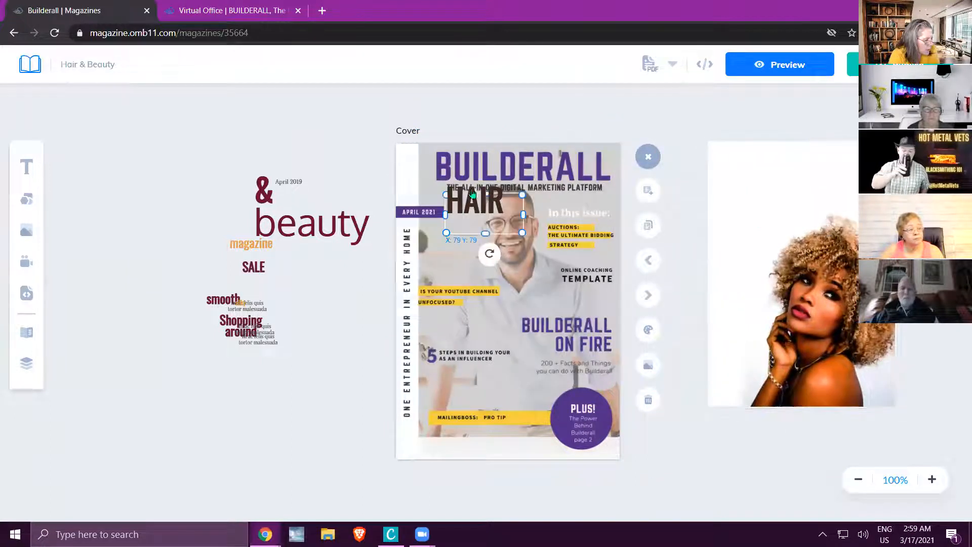
{"action": "left_click_drag", "start_coordinate": [467, 199], "coordinate": [277, 114]}
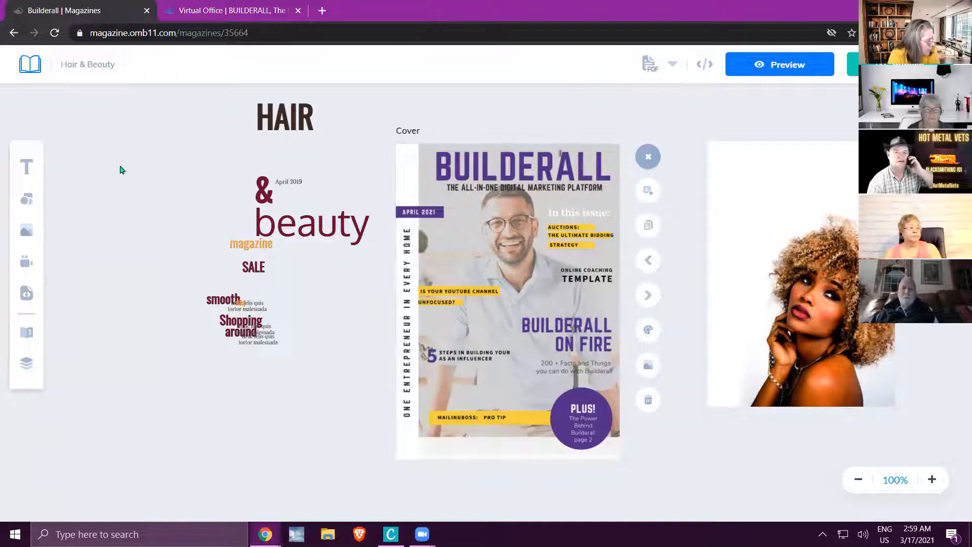
Add a circle shape to the cover, shrink it, and place it over the purple "PLUS!" badge at about X 249, Y 383.
{"action": "left_click", "coordinate": [27, 199]}
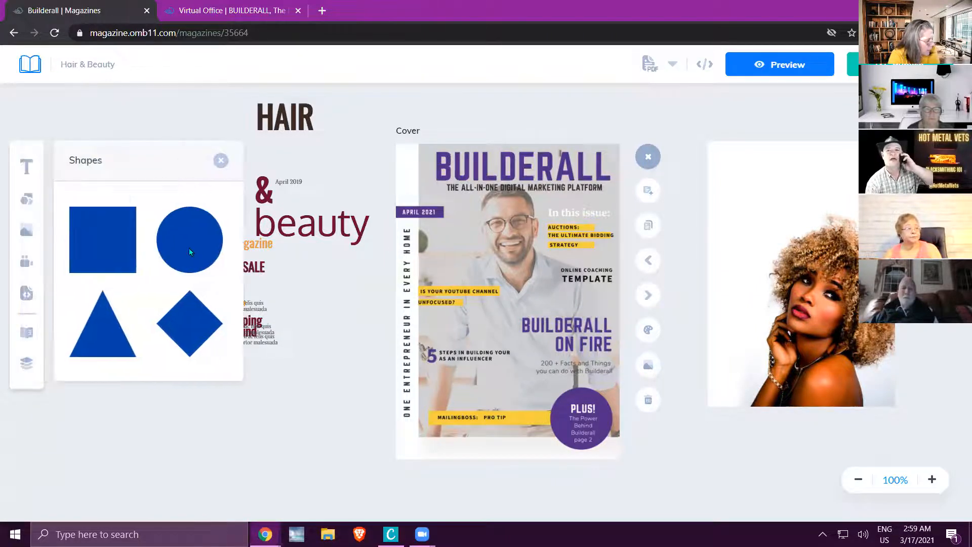
{"action": "left_click", "coordinate": [188, 243]}
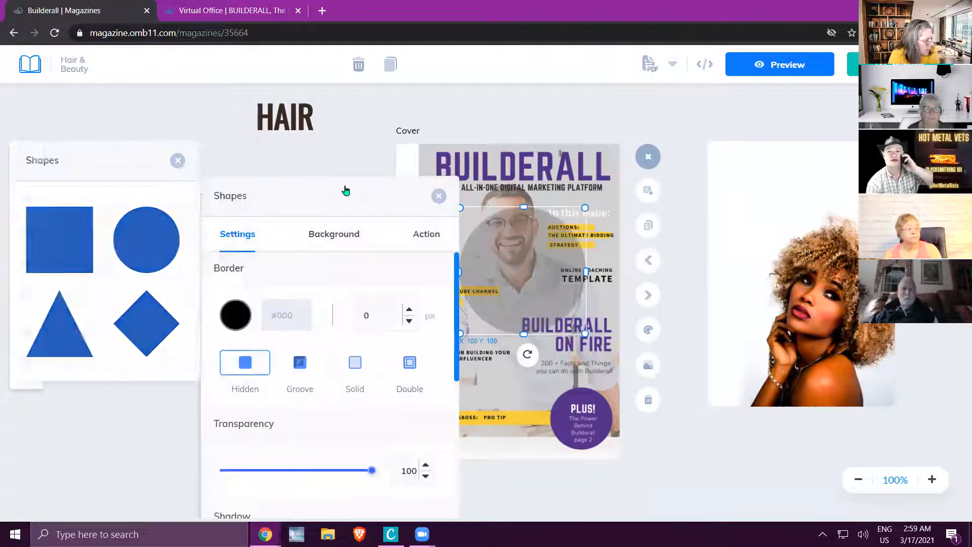
{"action": "left_click", "coordinate": [437, 197]}
{"action": "left_click_drag", "start_coordinate": [585, 332], "coordinate": [517, 270]}
{"action": "left_click_drag", "start_coordinate": [485, 236], "coordinate": [579, 414]}
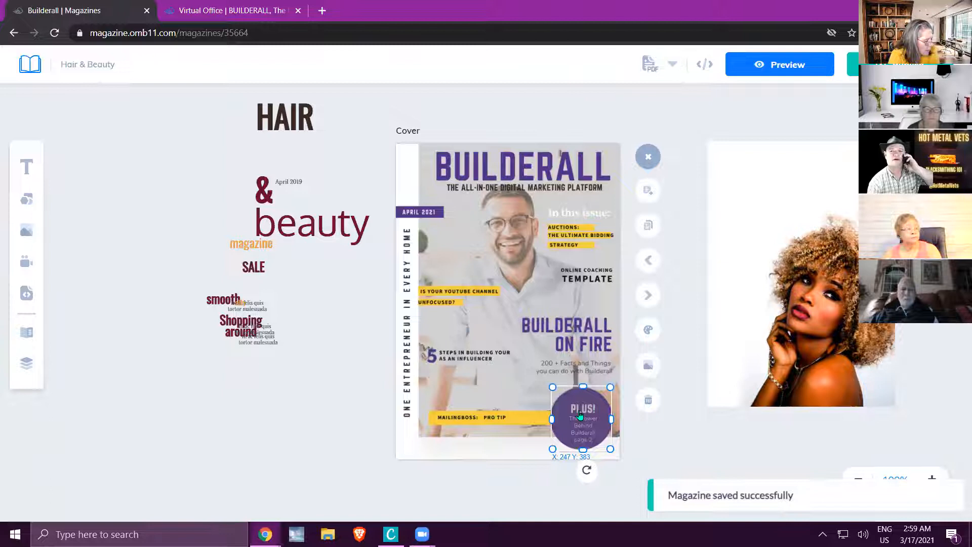
{"action": "left_click", "coordinate": [580, 414]}
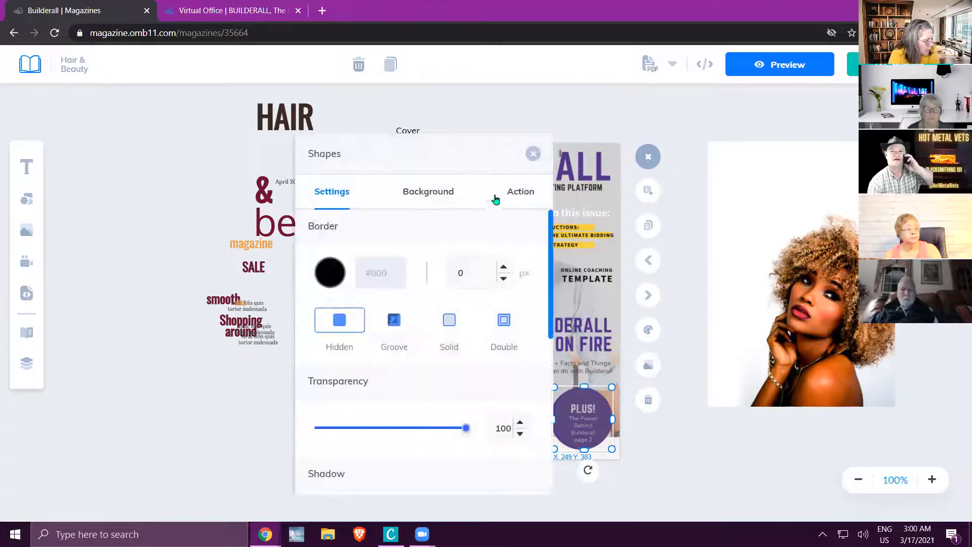
{"action": "left_click", "coordinate": [511, 193]}
{"action": "left_click", "coordinate": [427, 270]}
{"action": "type", "text": "http://bu"}
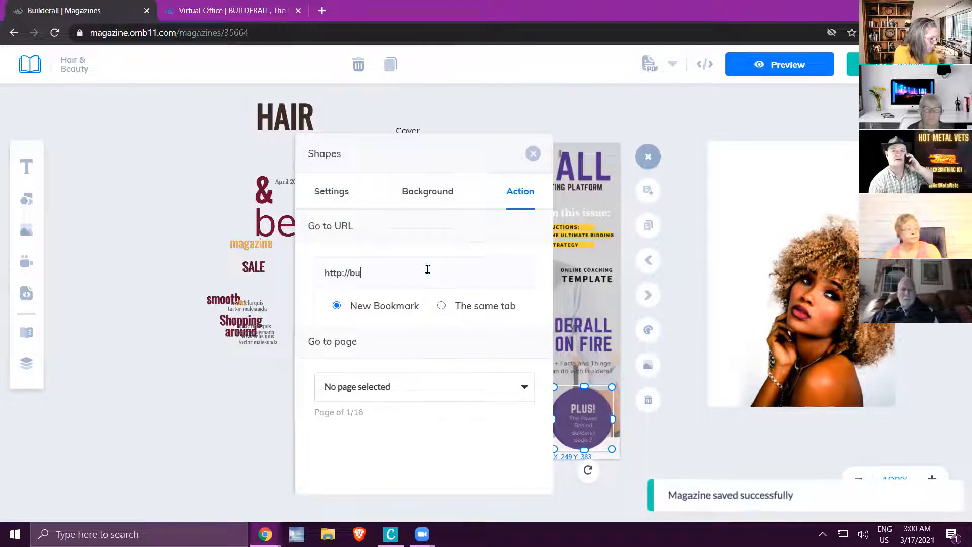
{"action": "type", "text": "ilderall.com"}
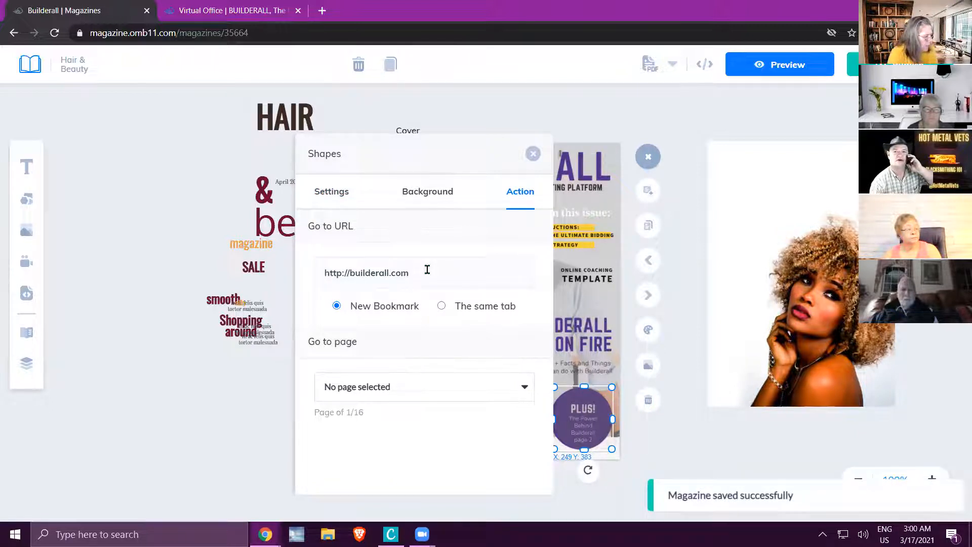
{"action": "left_click", "coordinate": [336, 197]}
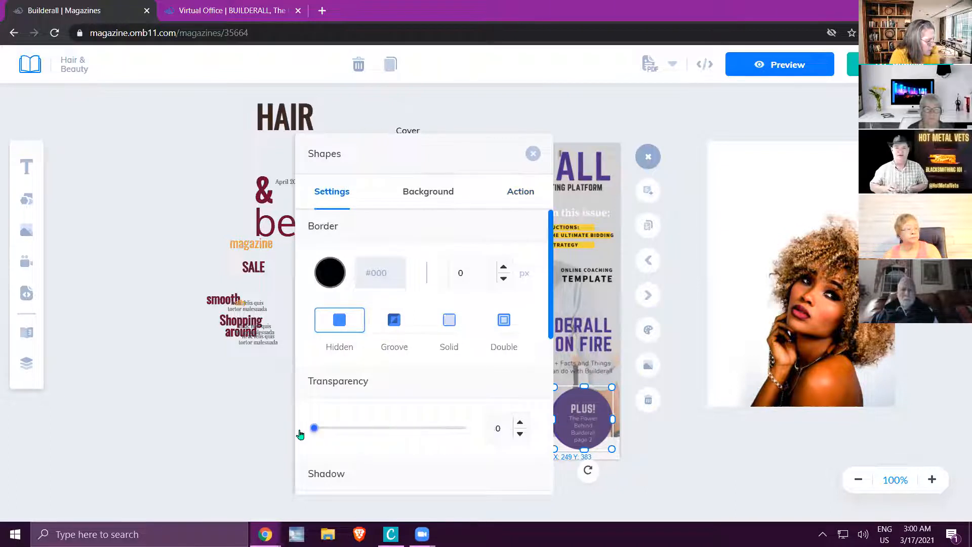
{"action": "left_click", "coordinate": [194, 421]}
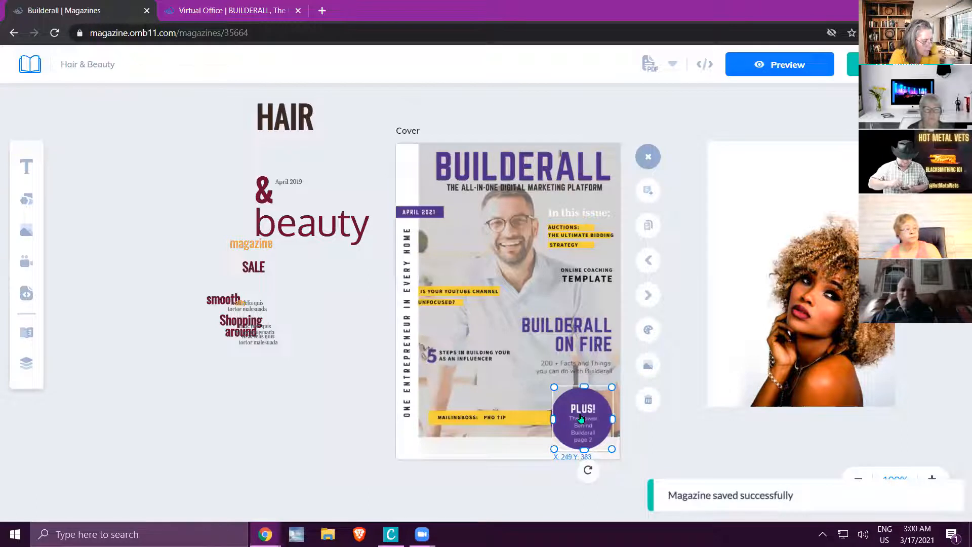
Shift the woman's photo slightly up and closer to the cover, and check the circle's placement over the "PLUS!" badge.
{"action": "left_click", "coordinate": [809, 297]}
{"action": "left_click_drag", "start_coordinate": [809, 297], "coordinate": [785, 273]}
{"action": "left_click", "coordinate": [537, 336]}
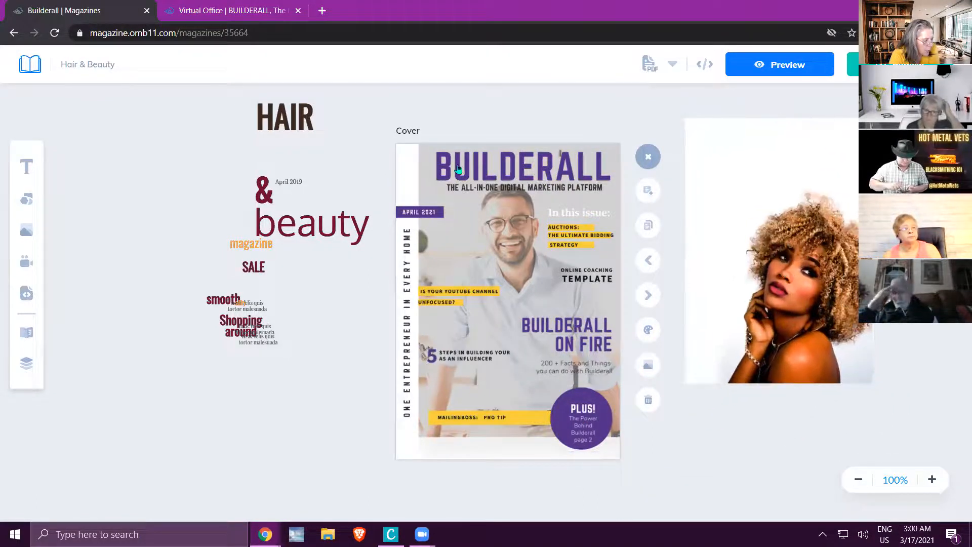
{"action": "left_click", "coordinate": [594, 407]}
{"action": "mouse_move", "coordinate": [594, 406]}
{"action": "left_mouse_down"}
{"action": "mouse_move", "coordinate": [546, 366]}
{"action": "mouse_move", "coordinate": [583, 413]}
{"action": "left_mouse_up"}
{"action": "left_click", "coordinate": [710, 445]}
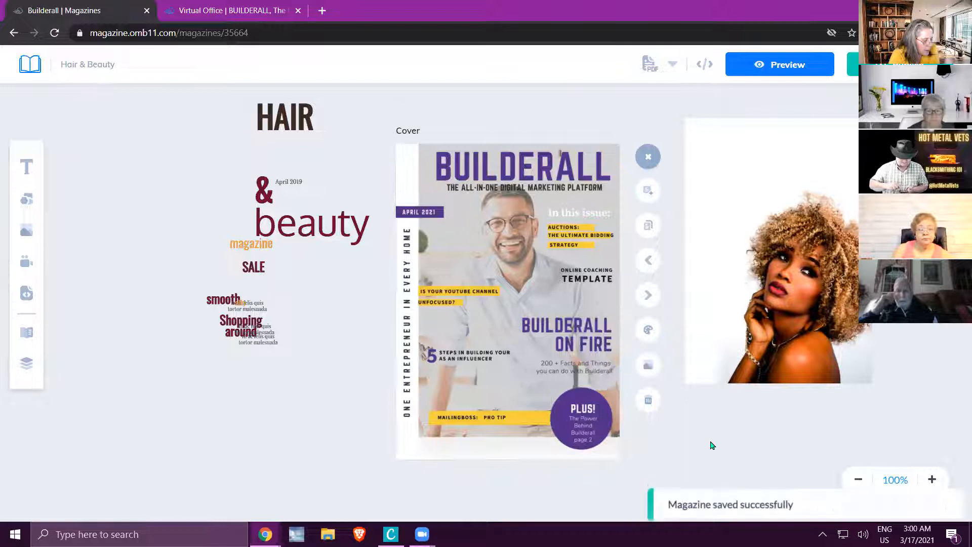
Preview the magazine, test the link on the "PLUS!" badge, close the opened page and return to the editor.
{"action": "left_click", "coordinate": [798, 74]}
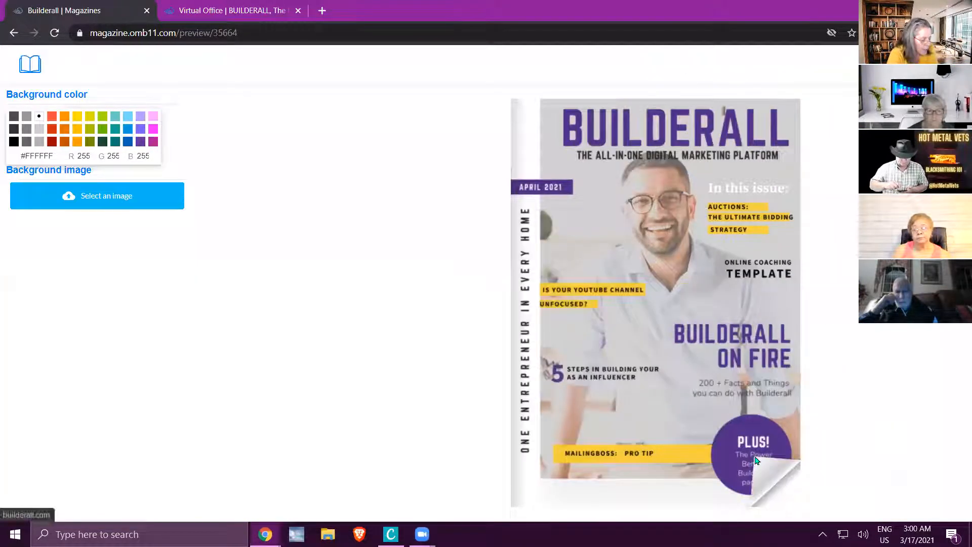
{"action": "left_click", "coordinate": [753, 461]}
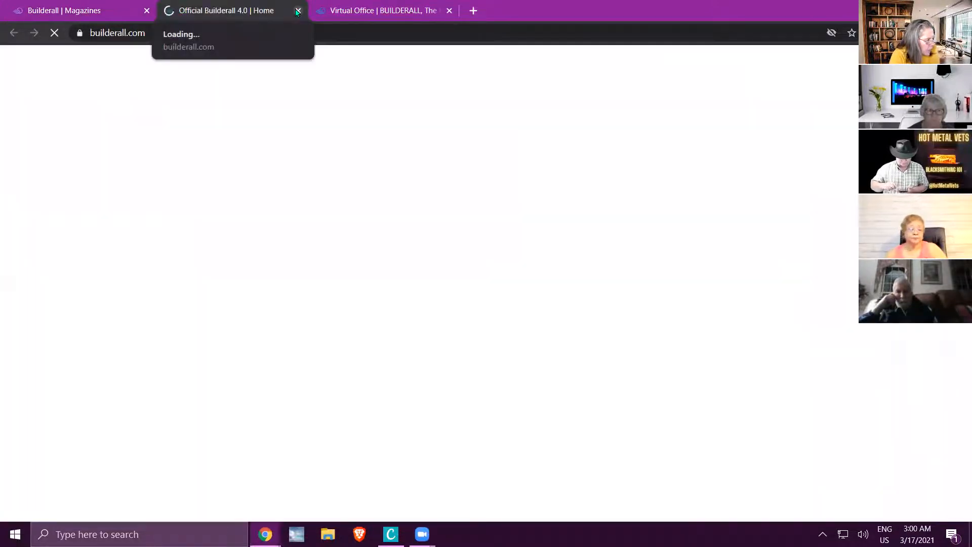
{"action": "left_click", "coordinate": [298, 11]}
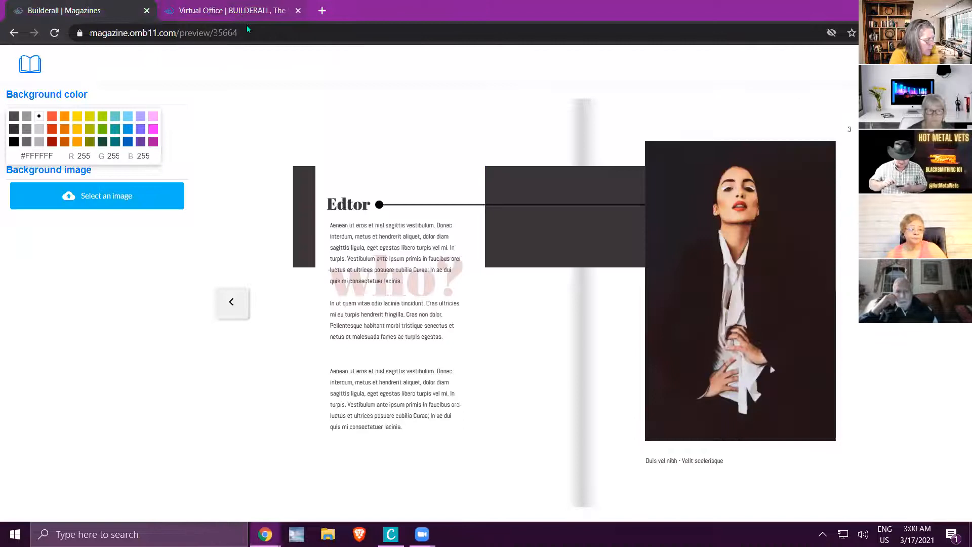
{"action": "left_click", "coordinate": [30, 64]}
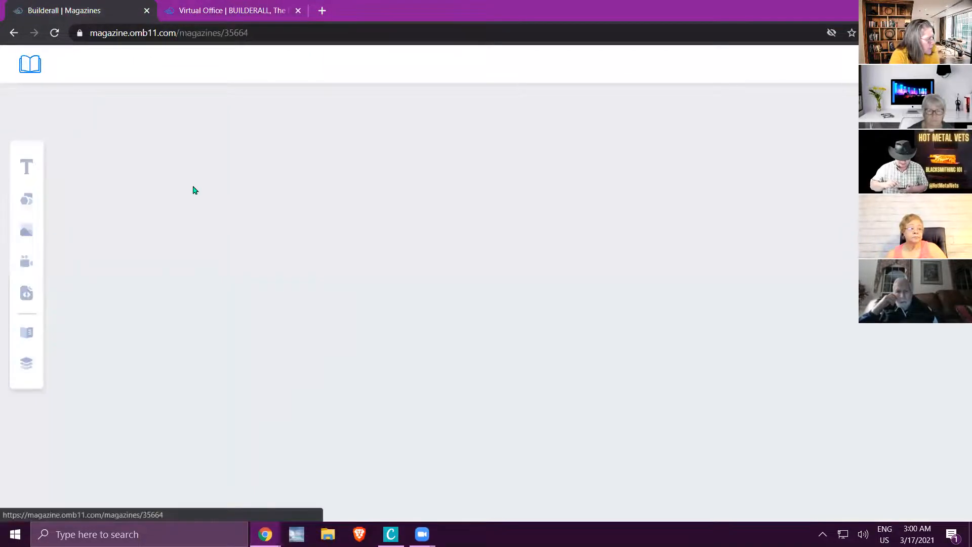
Move the woman's photo across the cover to the loose "HAIR" and "beauty" texts.
{"action": "left_click", "coordinate": [767, 288]}
{"action": "left_click_drag", "start_coordinate": [774, 239], "coordinate": [263, 242]}
{"action": "left_click", "coordinate": [587, 293]}
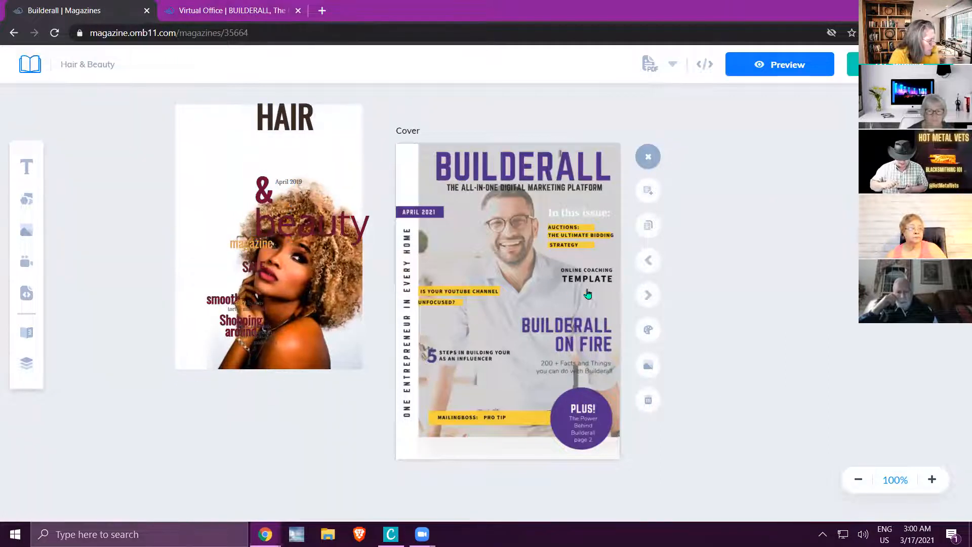
Add an image placeholder to the cover and examine its border, transparency, shadow, border radius and action options.
{"action": "left_click", "coordinate": [24, 237]}
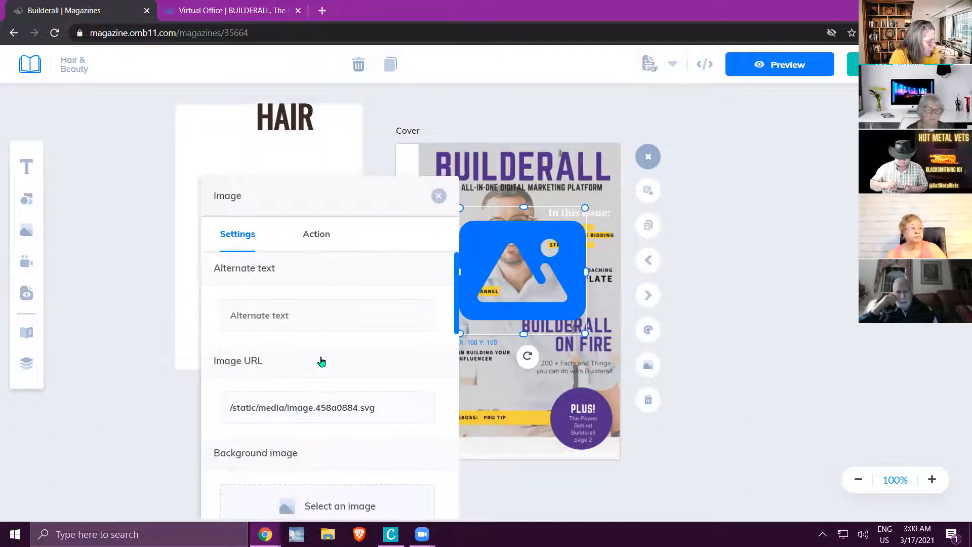
{"action": "scroll", "coordinate": [322, 362], "scroll_direction": "down", "scroll_amount": 4}
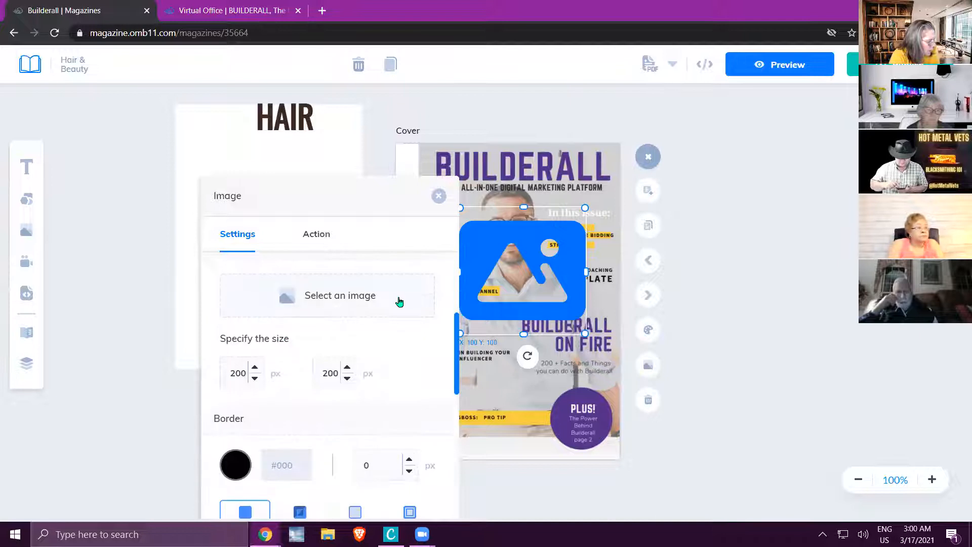
{"action": "scroll", "coordinate": [399, 302], "scroll_direction": "down", "scroll_amount": 2}
{"action": "scroll", "coordinate": [409, 302], "scroll_direction": "down", "scroll_amount": 1}
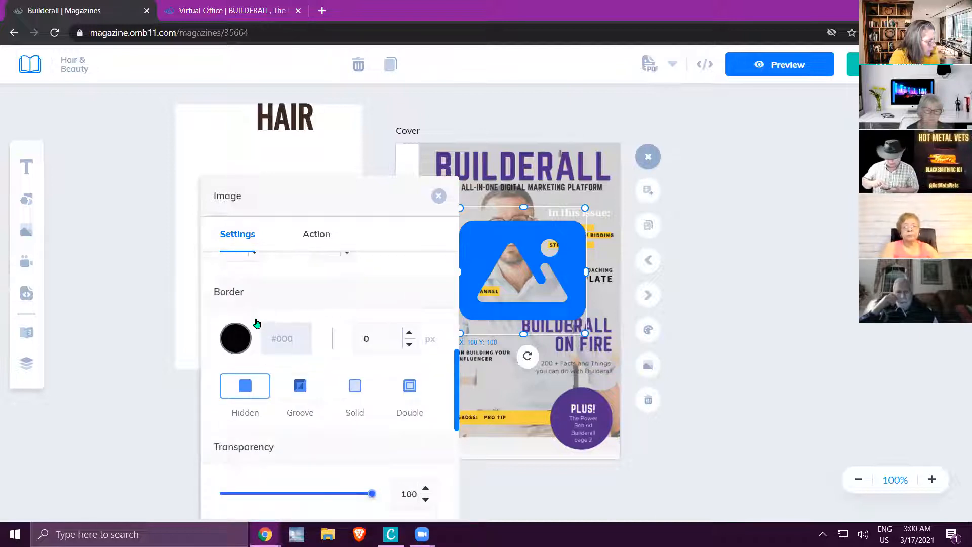
{"action": "scroll", "coordinate": [311, 332], "scroll_direction": "down", "scroll_amount": 2}
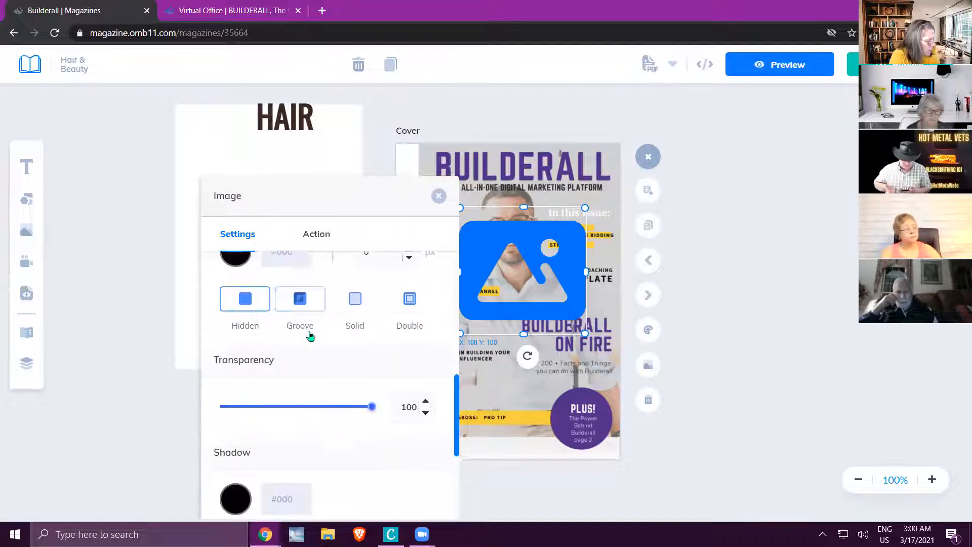
{"action": "scroll", "coordinate": [325, 352], "scroll_direction": "down", "scroll_amount": 3}
{"action": "scroll", "coordinate": [323, 336], "scroll_direction": "down", "scroll_amount": 2}
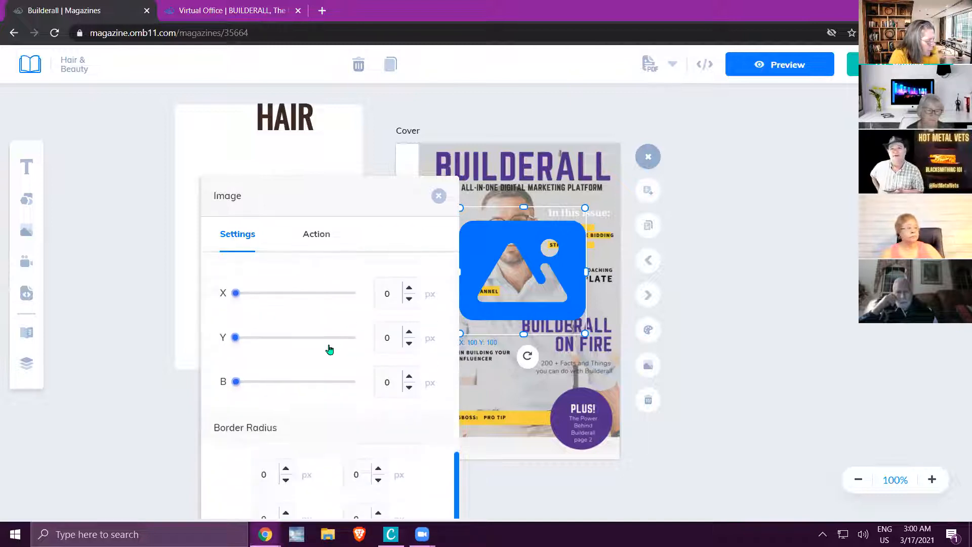
{"action": "scroll", "coordinate": [329, 350], "scroll_direction": "down", "scroll_amount": 1}
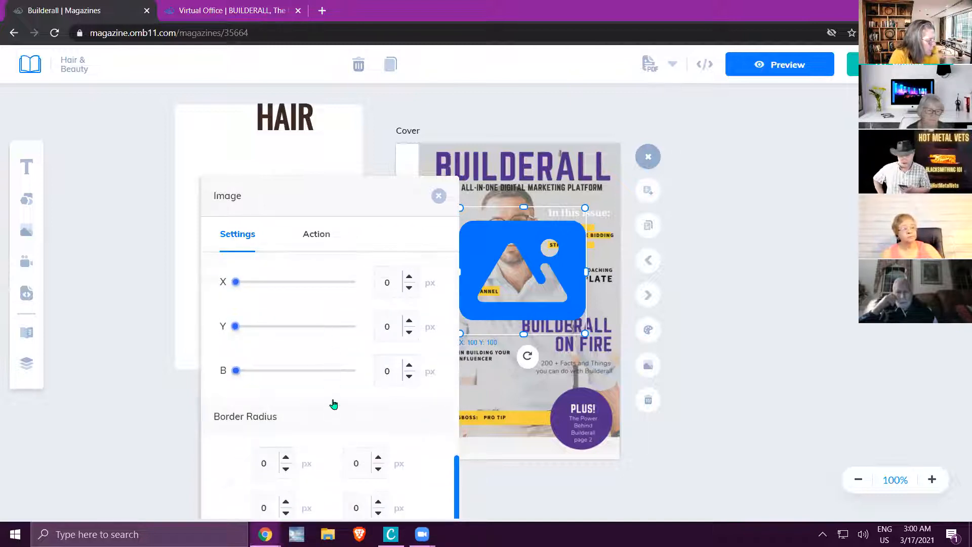
{"action": "scroll", "coordinate": [332, 404], "scroll_direction": "up", "scroll_amount": 3}
{"action": "scroll", "coordinate": [343, 385], "scroll_direction": "up", "scroll_amount": 2}
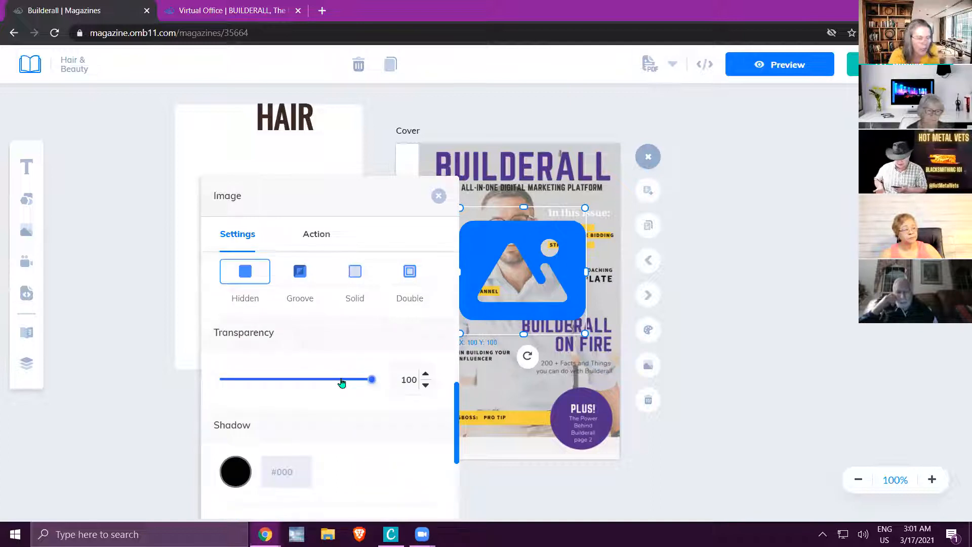
{"action": "scroll", "coordinate": [343, 384], "scroll_direction": "up", "scroll_amount": 8}
{"action": "scroll", "coordinate": [345, 373], "scroll_direction": "up", "scroll_amount": 3}
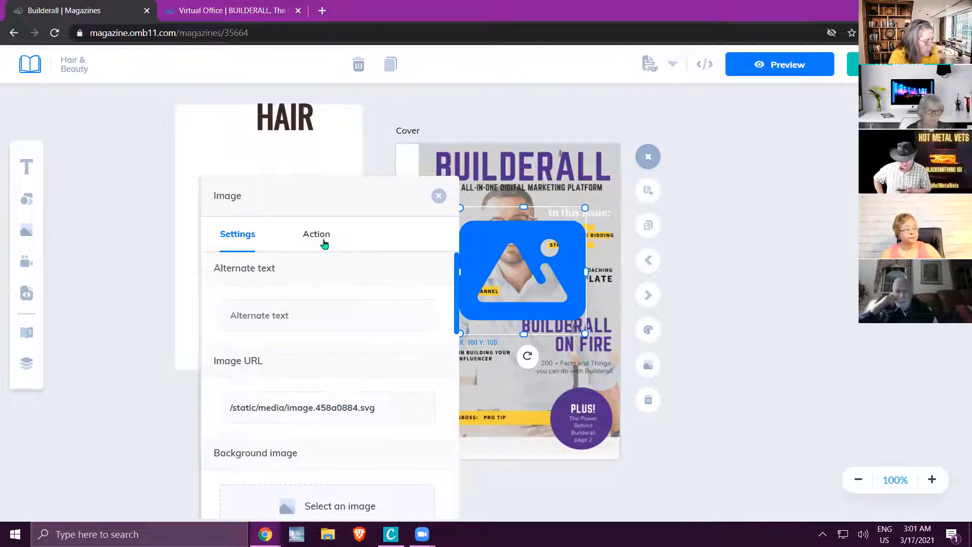
{"action": "left_click", "coordinate": [324, 242]}
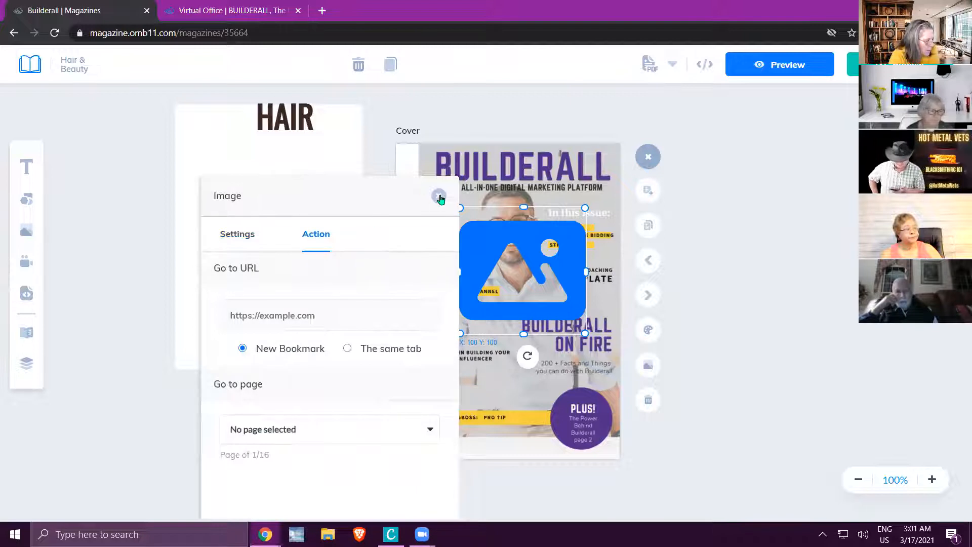
Move the image placeholder off the cover onto the woman's photo, and add a video placeholder beside the cover's opposite edge.
{"action": "left_click", "coordinate": [439, 198]}
{"action": "left_click_drag", "start_coordinate": [494, 251], "coordinate": [246, 170]}
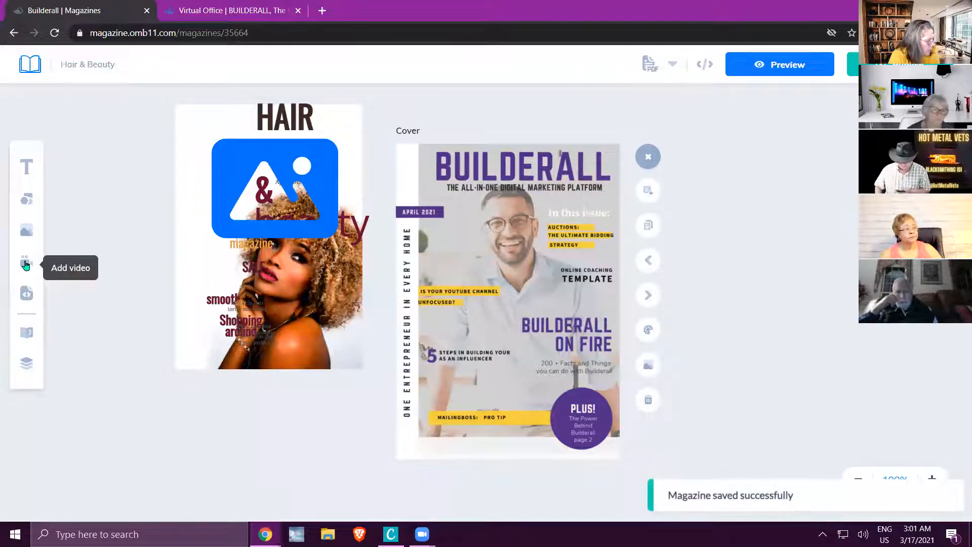
{"action": "left_click", "coordinate": [26, 264]}
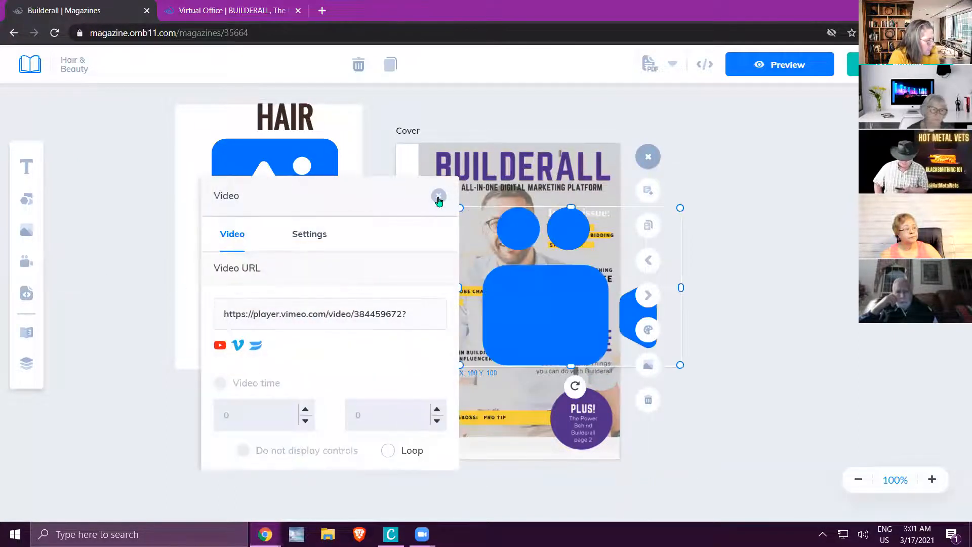
{"action": "left_click", "coordinate": [439, 195]}
{"action": "left_click_drag", "start_coordinate": [524, 310], "coordinate": [807, 234]}
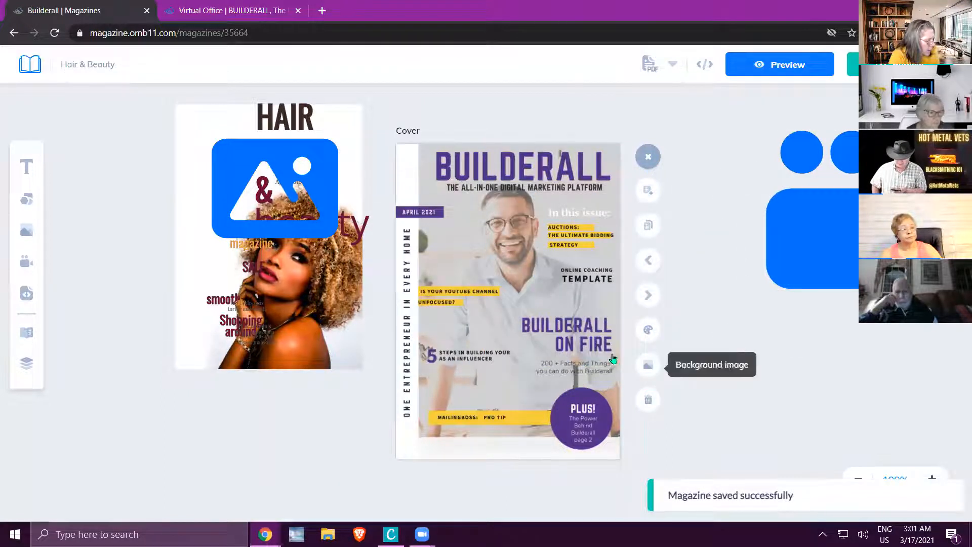
Delete the Builderall cover page and add a blank page at the end of the magazine.
{"action": "left_click", "coordinate": [647, 397]}
{"action": "left_click", "coordinate": [593, 316]}
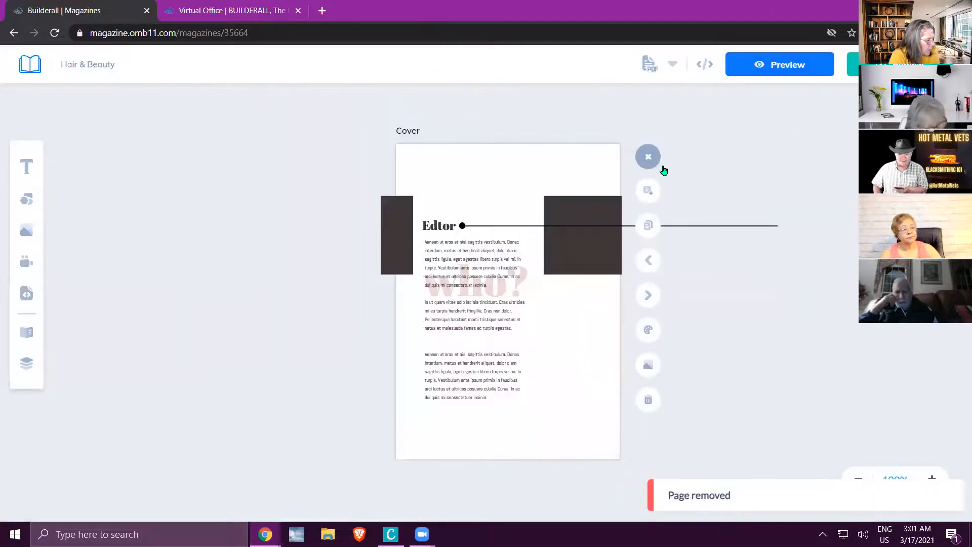
{"action": "left_click", "coordinate": [648, 190]}
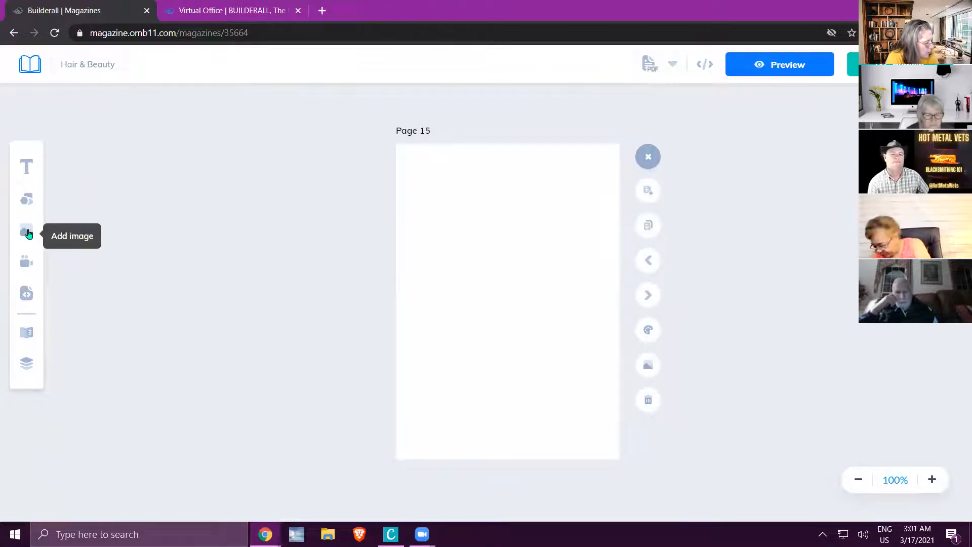
Add an image placeholder to the blank page, shrink it, and place it in the page's upper-left corner at about X 1, Y -3.
{"action": "left_click", "coordinate": [28, 233]}
{"action": "left_click_drag", "start_coordinate": [536, 252], "coordinate": [477, 188]}
{"action": "left_click_drag", "start_coordinate": [523, 268], "coordinate": [473, 218]}
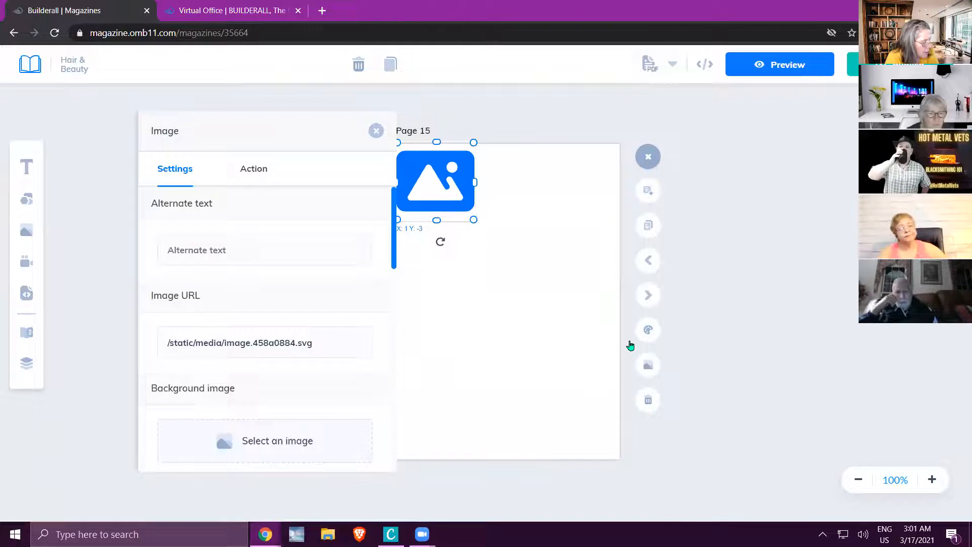
{"action": "left_click", "coordinate": [376, 131]}
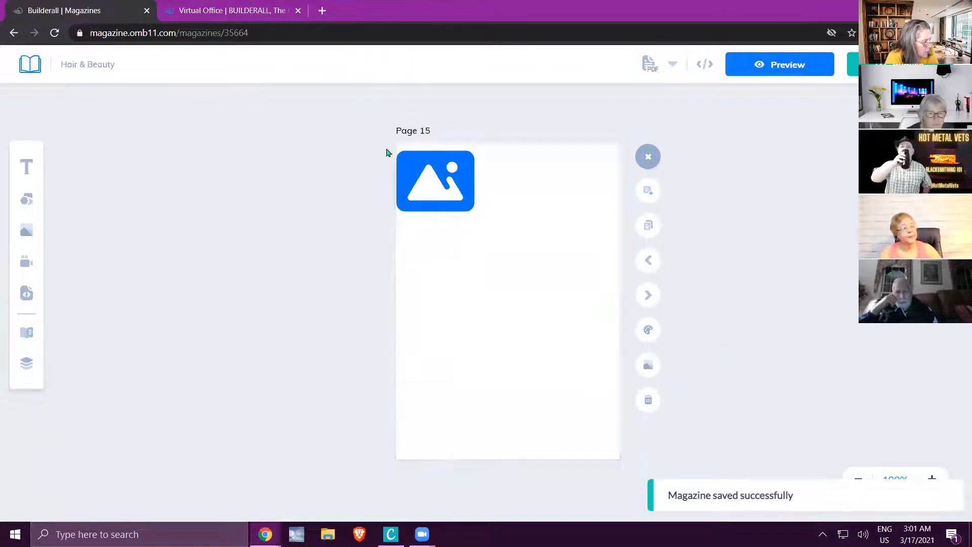
Replace the image placeholder on page 15 with a video placeholder at about X 21, Y 65, and review its video options.
{"action": "right_click", "coordinate": [428, 184]}
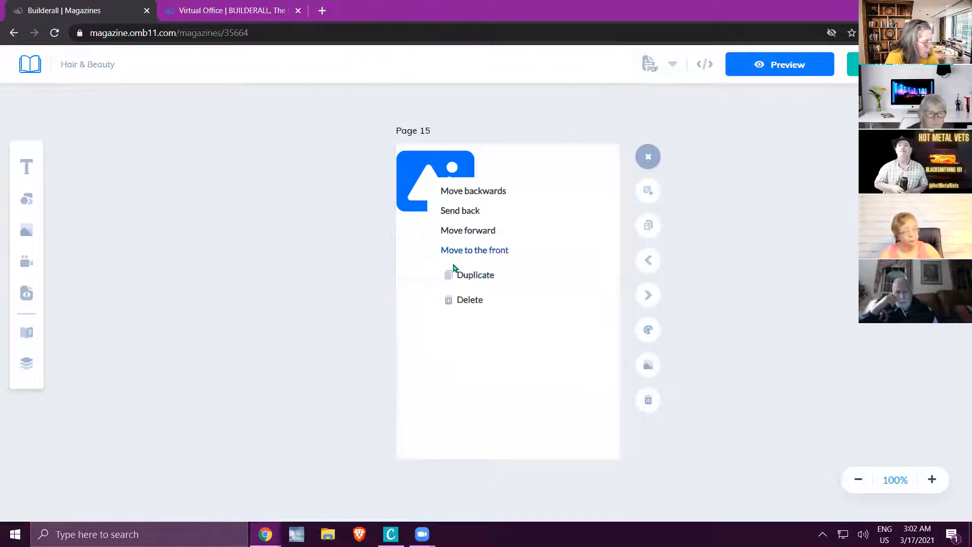
{"action": "left_click", "coordinate": [469, 301]}
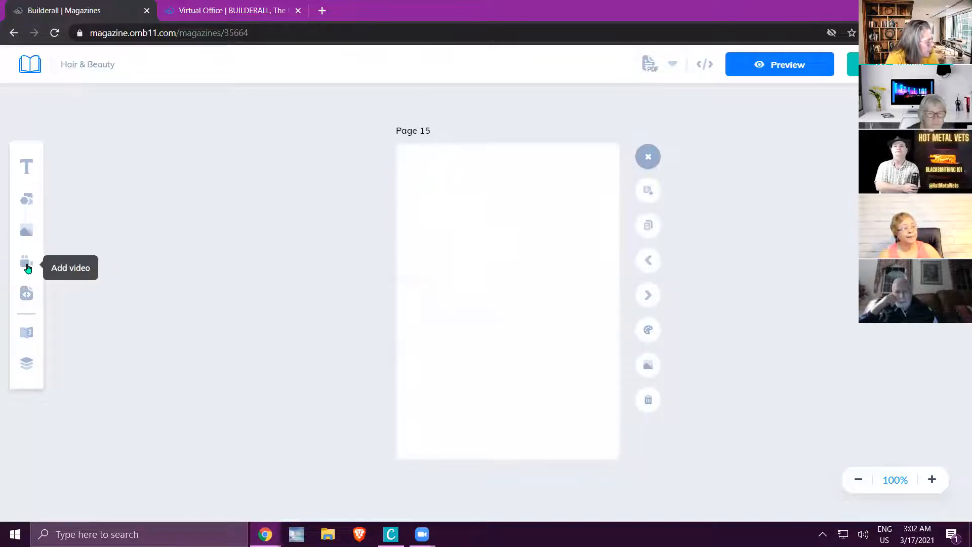
{"action": "left_click", "coordinate": [27, 263]}
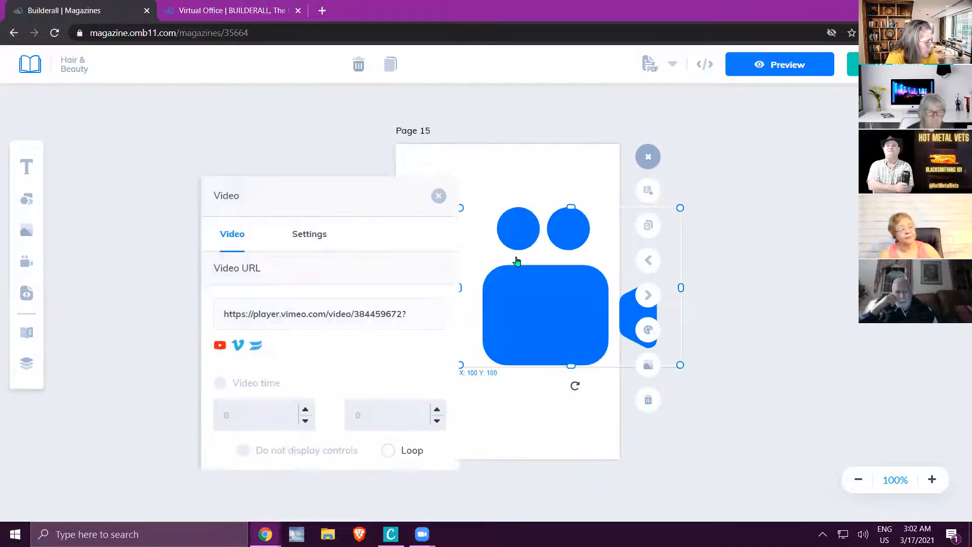
{"action": "left_click", "coordinate": [438, 197]}
{"action": "left_click_drag", "start_coordinate": [521, 287], "coordinate": [471, 267]}
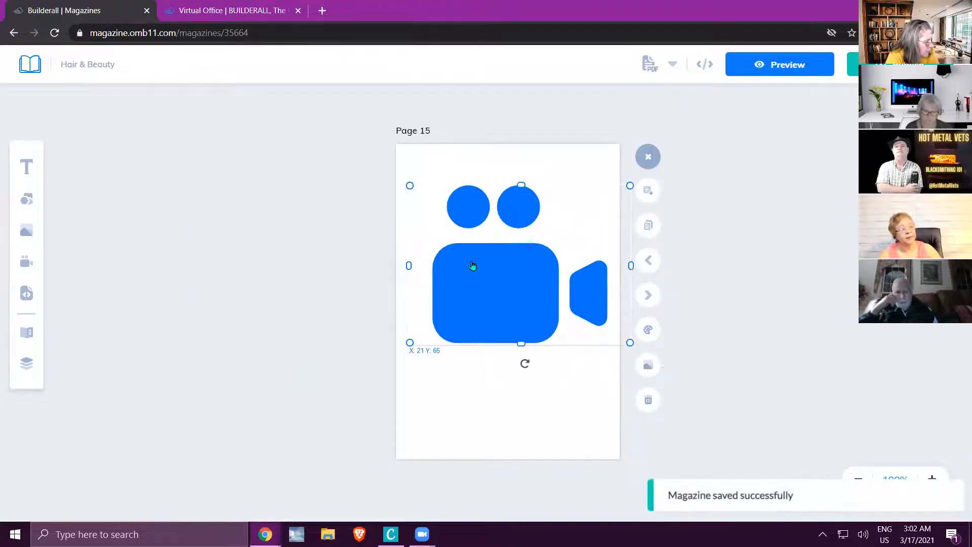
{"action": "left_click", "coordinate": [472, 266]}
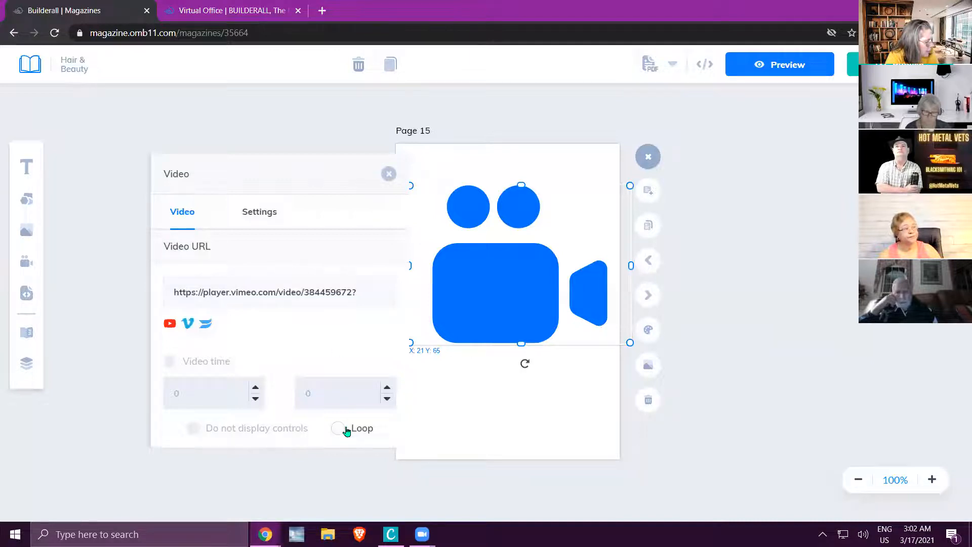
{"action": "left_click", "coordinate": [388, 175]}
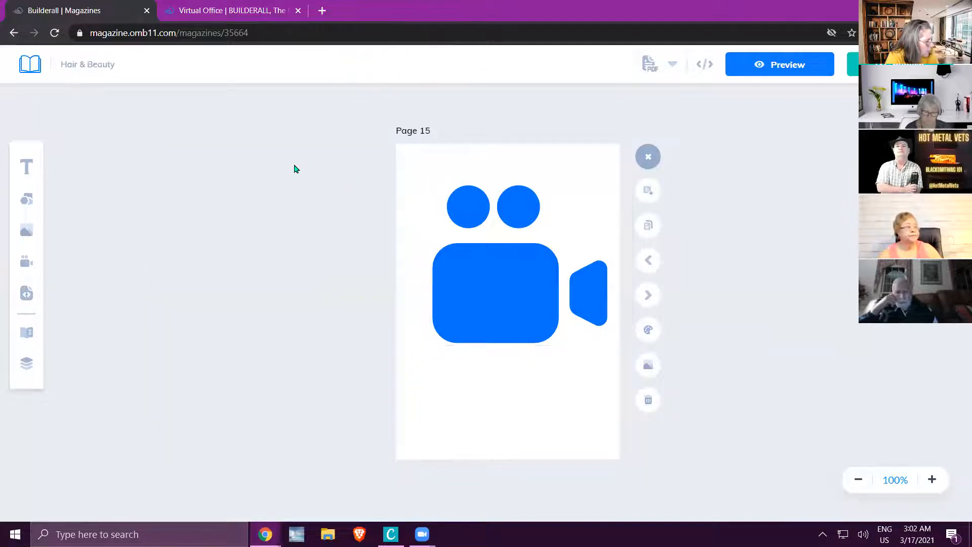
Replace the video placeholder with an iframe placeholder and position it within the page at about X 9, Y 77.
{"action": "right_click", "coordinate": [482, 273]}
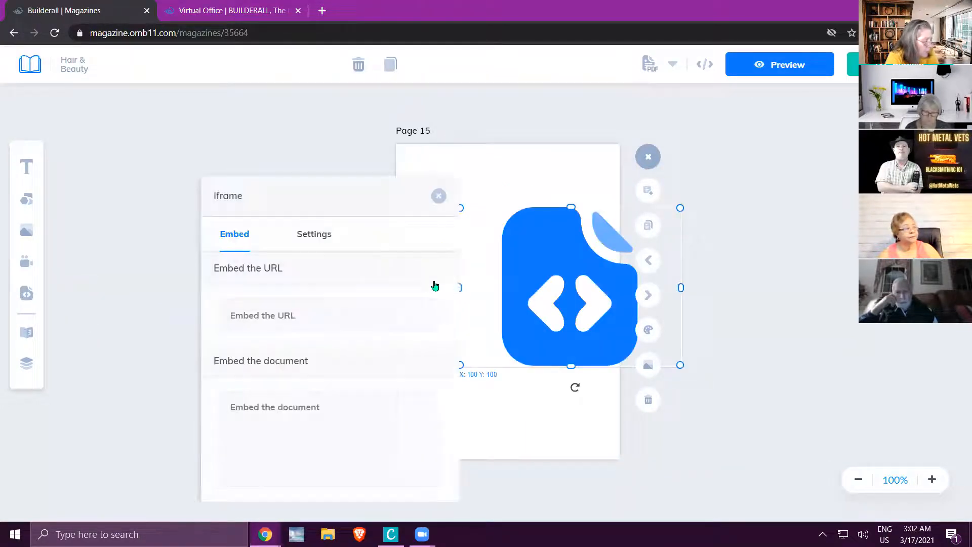
{"action": "left_click", "coordinate": [438, 197]}
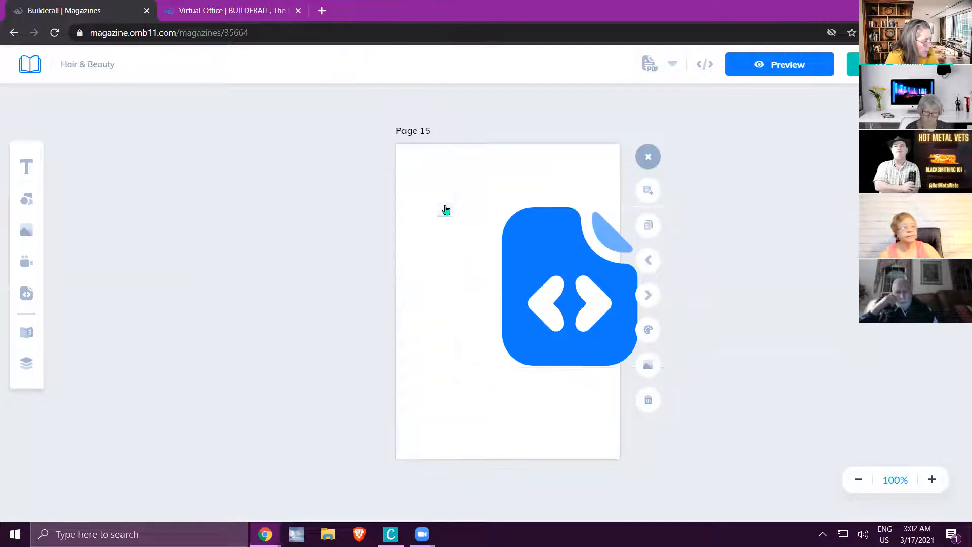
{"action": "left_click_drag", "start_coordinate": [563, 294], "coordinate": [511, 281]}
{"action": "left_click", "coordinate": [626, 274]}
{"action": "left_click", "coordinate": [589, 271]}
{"action": "left_click", "coordinate": [628, 276]}
{"action": "left_click", "coordinate": [601, 277]}
{"action": "left_click", "coordinate": [628, 349]}
{"action": "left_click", "coordinate": [602, 335]}
{"action": "left_click", "coordinate": [625, 355]}
{"action": "left_click", "coordinate": [603, 349]}
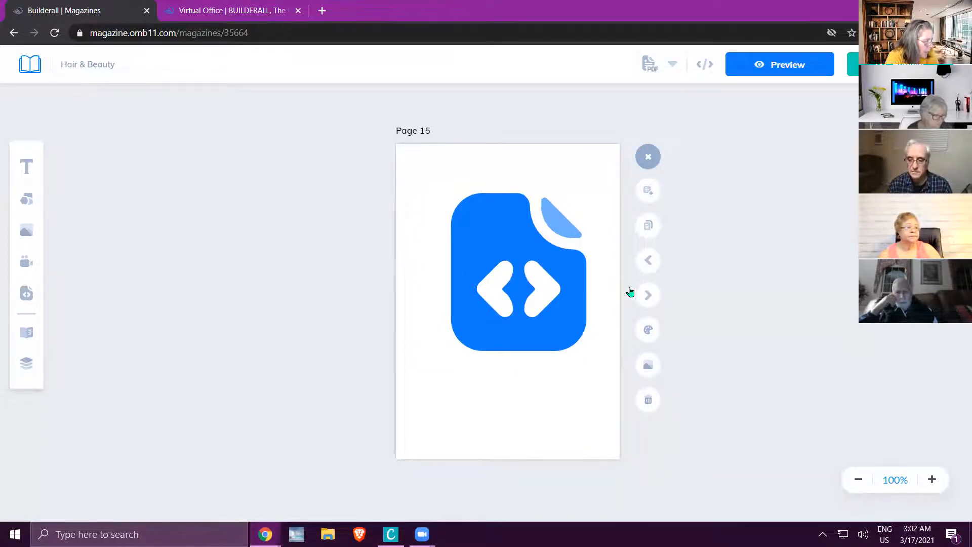
{"action": "left_click_drag", "start_coordinate": [538, 252], "coordinate": [531, 251]}
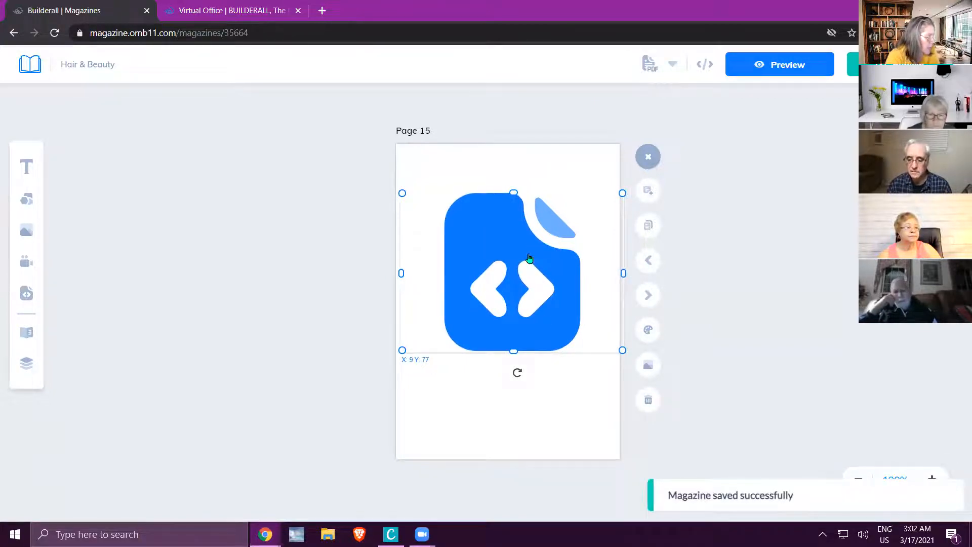
Narrow the iframe placeholder slightly and move it up the page to about X 14, Y 24.
{"action": "left_click_drag", "start_coordinate": [622, 273], "coordinate": [605, 273]}
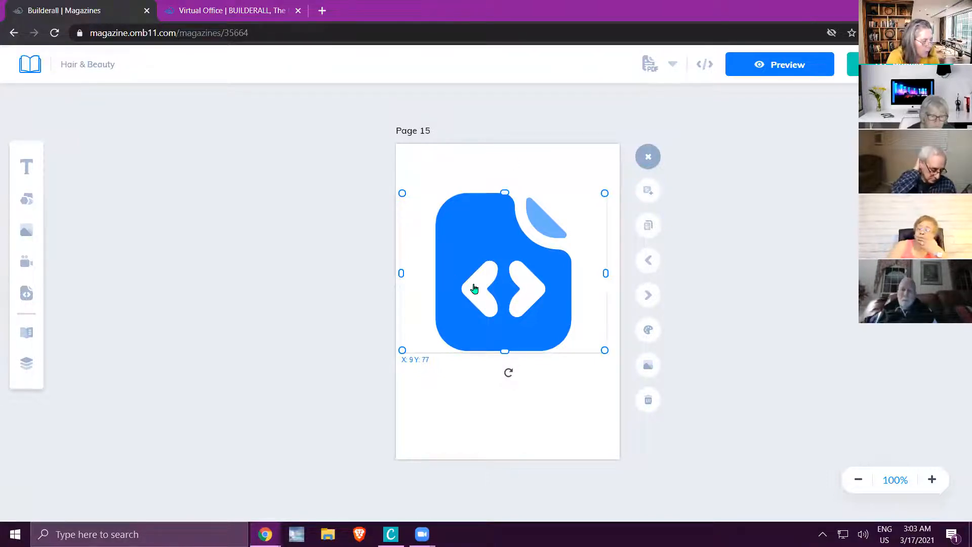
{"action": "left_click_drag", "start_coordinate": [506, 275], "coordinate": [510, 242]}
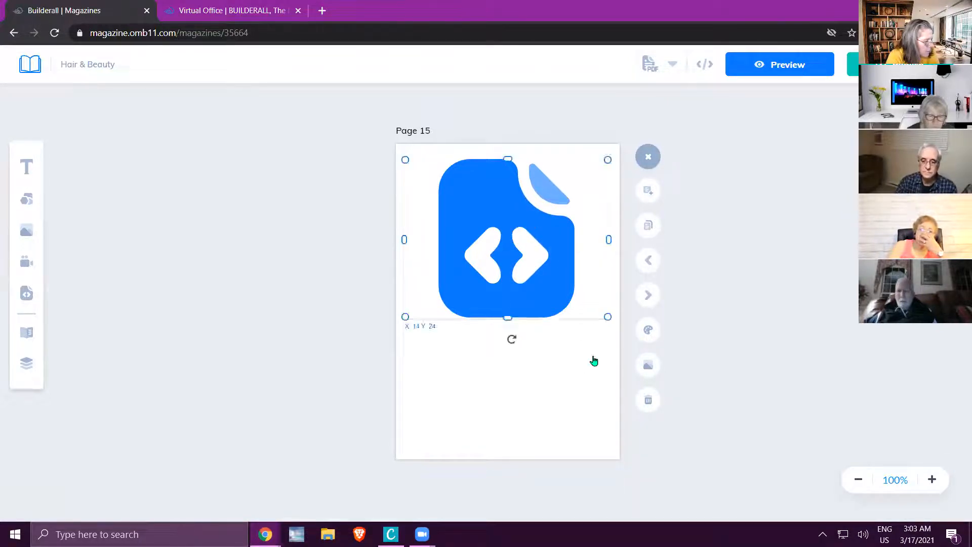
{"action": "double_click", "coordinate": [574, 280]}
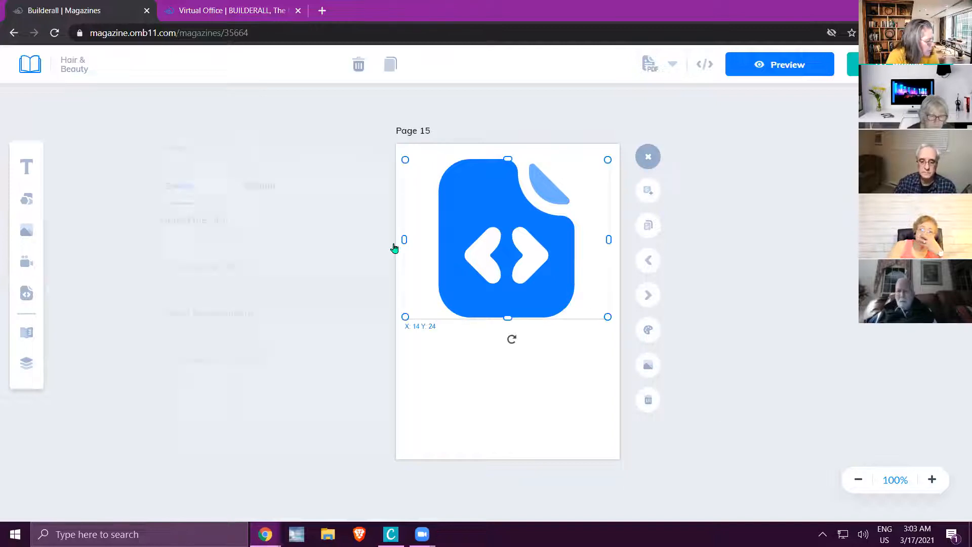
{"action": "left_click", "coordinate": [385, 149]}
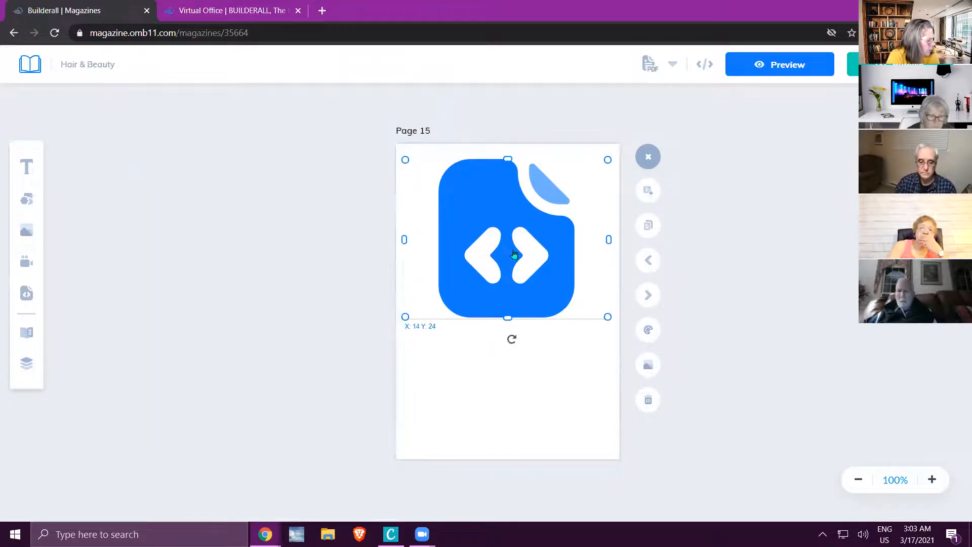
Delete the iframe placeholder from page 15 and check the magazine's page list.
{"action": "right_click", "coordinate": [515, 252]}
{"action": "left_click", "coordinate": [555, 372]}
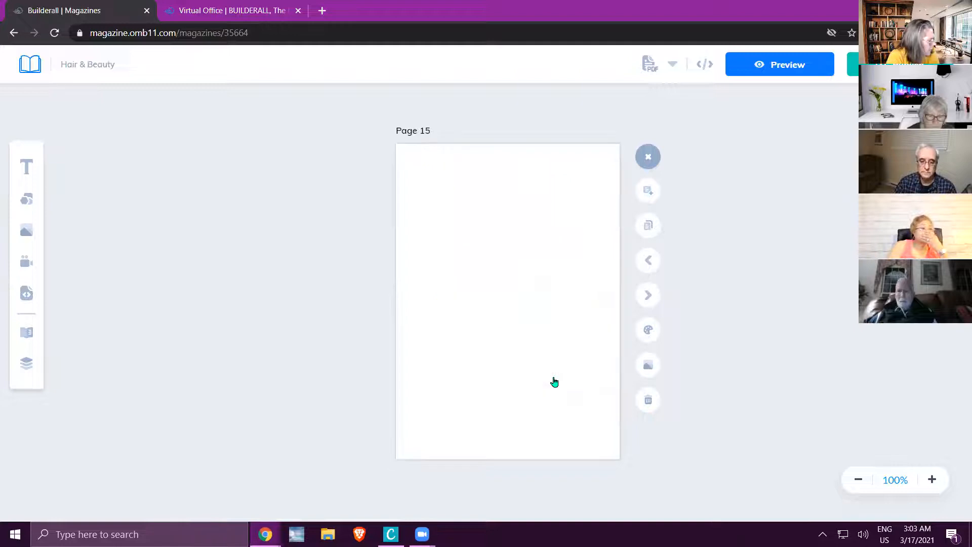
{"action": "left_click", "coordinate": [28, 332]}
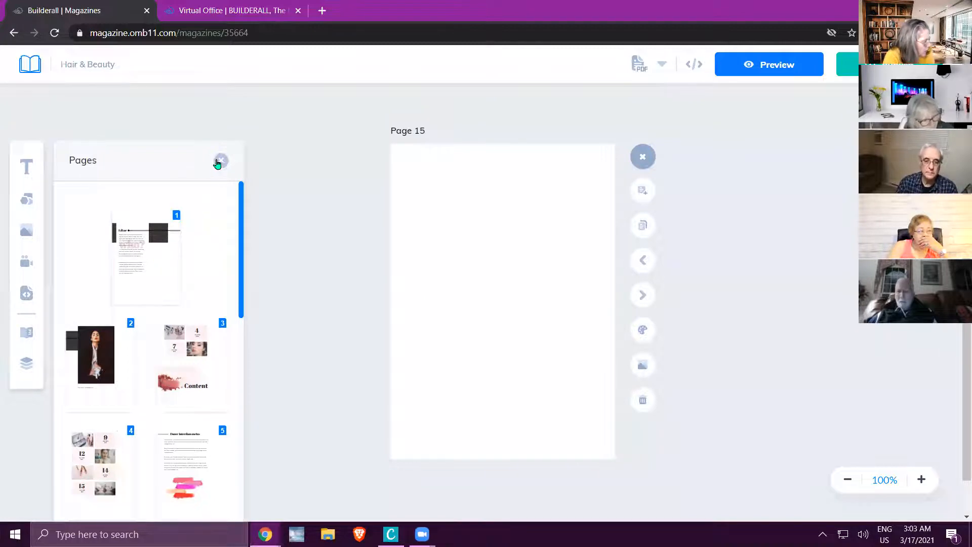
{"action": "left_click", "coordinate": [220, 161]}
Return to the magazine dashboard and delete the Hair & Beauty magazine.
{"action": "left_click", "coordinate": [30, 66]}
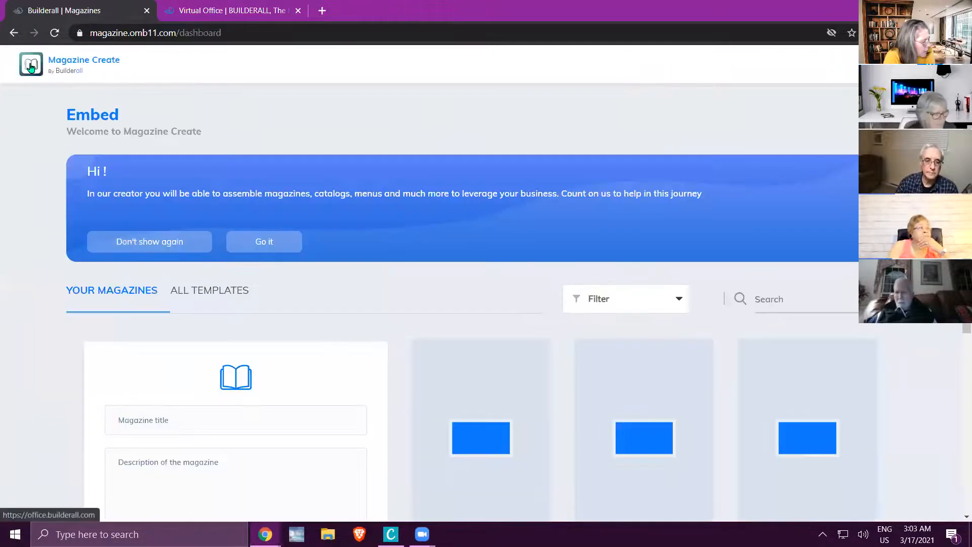
{"action": "scroll", "coordinate": [403, 304], "scroll_direction": "down", "scroll_amount": 4}
{"action": "left_click", "coordinate": [541, 347]}
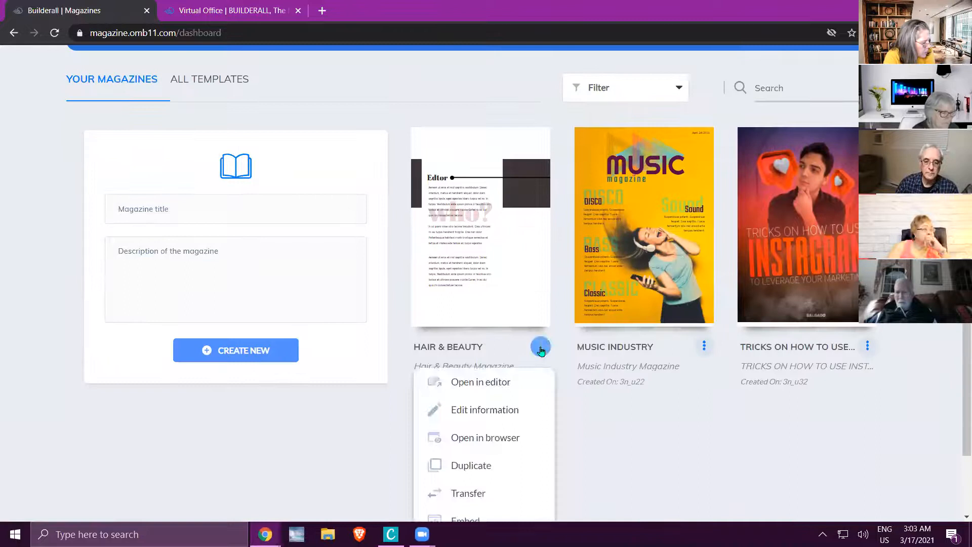
{"action": "scroll", "coordinate": [505, 425], "scroll_direction": "down", "scroll_amount": 2}
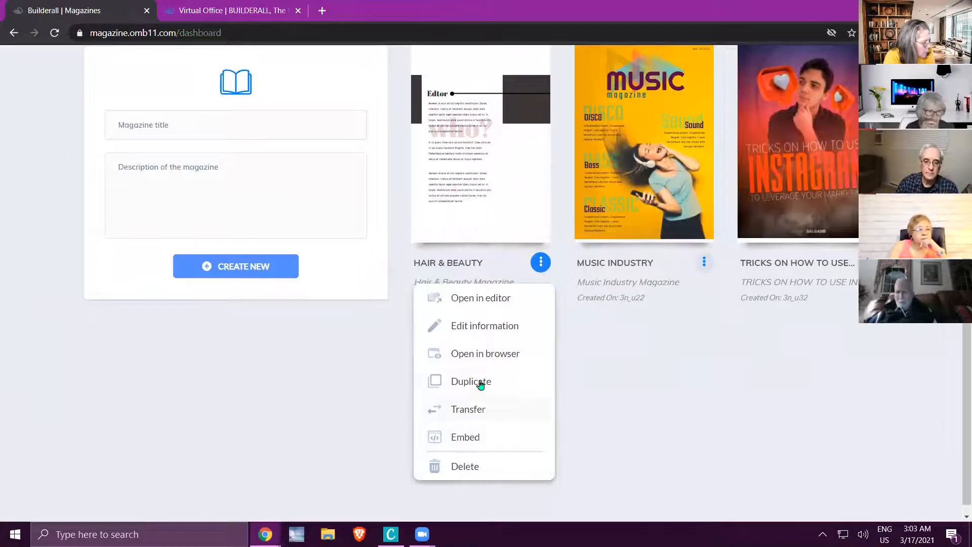
{"action": "left_click", "coordinate": [470, 467]}
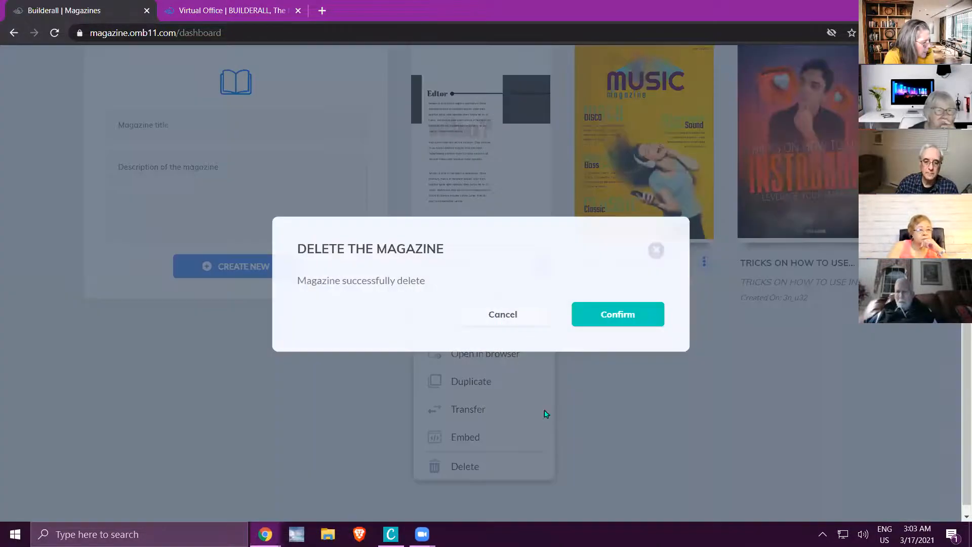
{"action": "left_click", "coordinate": [609, 317]}
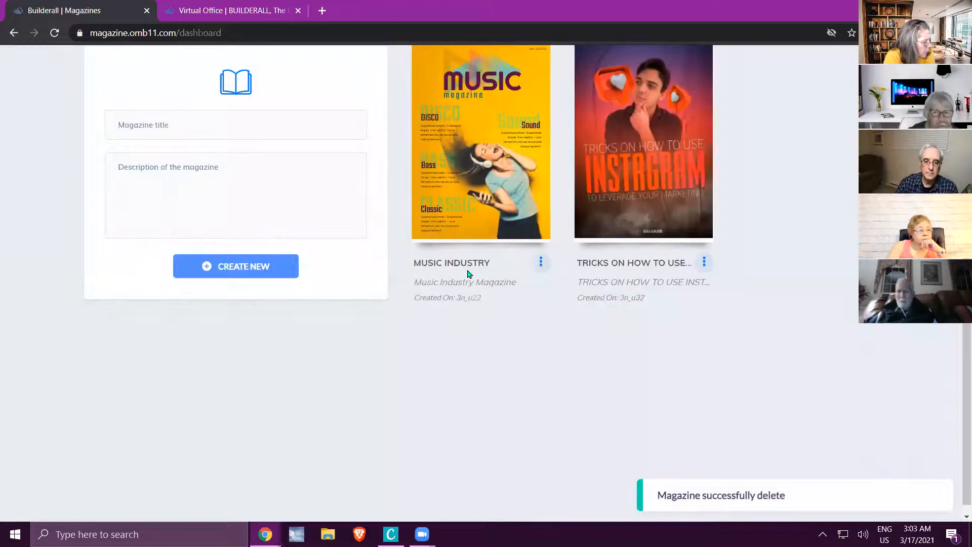
Create a new magazine from the Hair & Beauty template.
{"action": "scroll", "coordinate": [220, 251], "scroll_direction": "up", "scroll_amount": 5}
{"action": "left_click", "coordinate": [217, 206]}
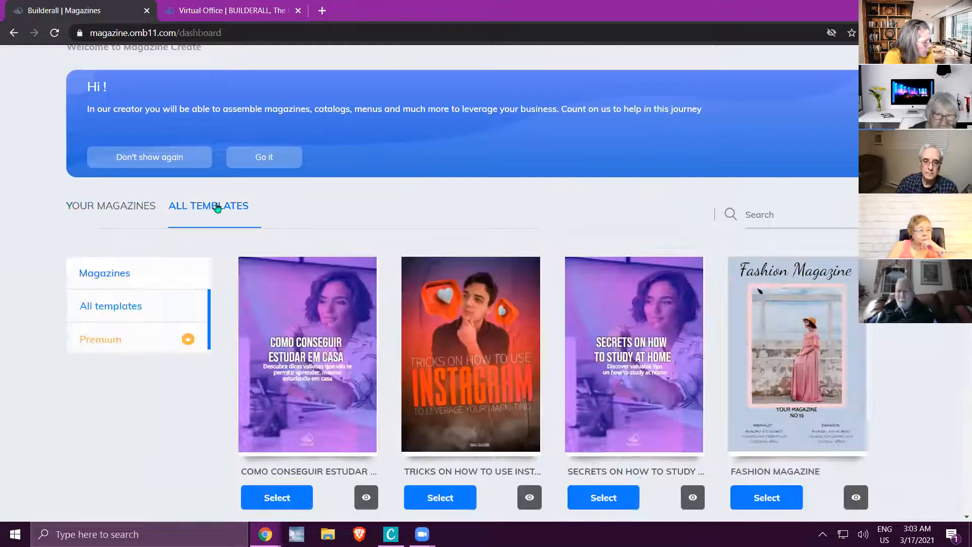
{"action": "scroll", "coordinate": [225, 219], "scroll_direction": "down", "scroll_amount": 8}
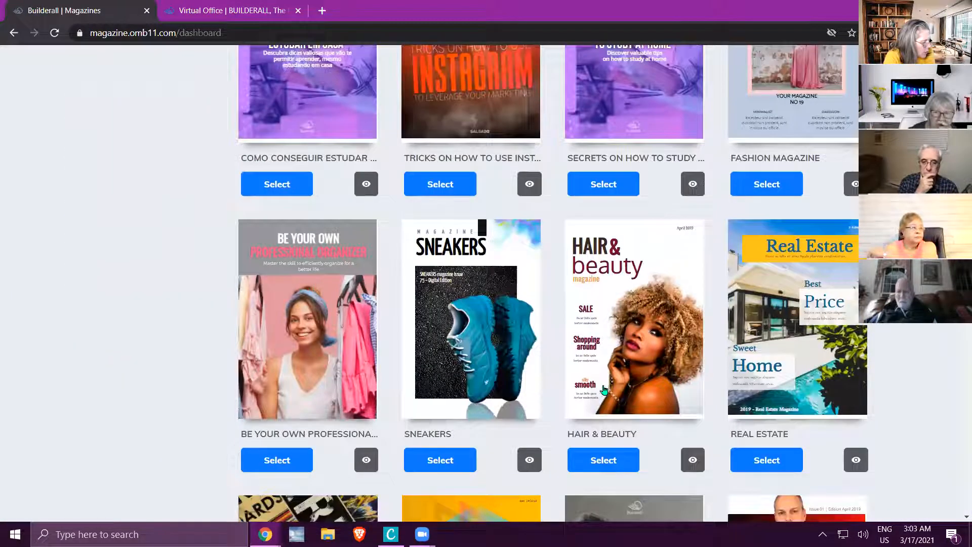
{"action": "scroll", "coordinate": [597, 385], "scroll_direction": "down", "scroll_amount": 1}
{"action": "left_click", "coordinate": [604, 393]}
{"action": "left_click", "coordinate": [613, 314]}
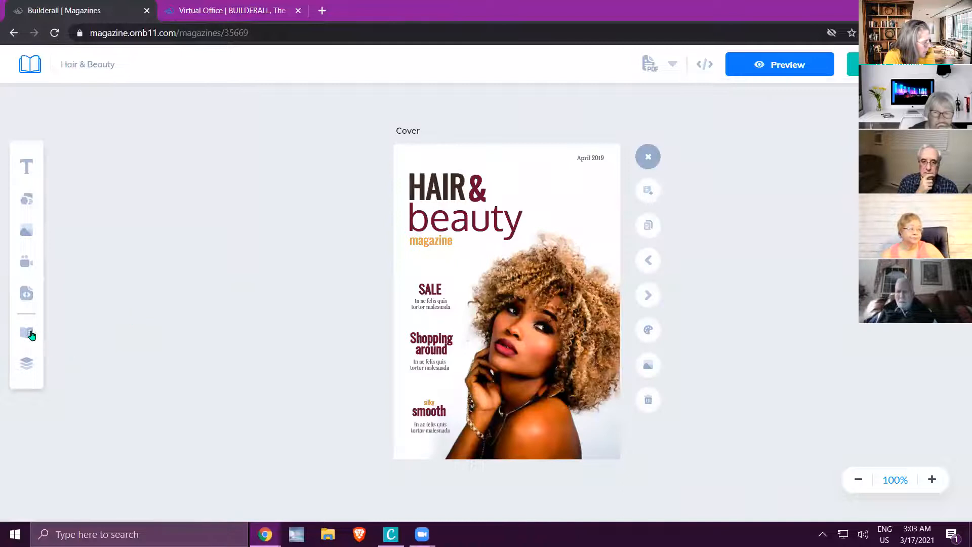
Compare the cover and Page 1 with their numbered thumbnails in the page list.
{"action": "left_click", "coordinate": [31, 335]}
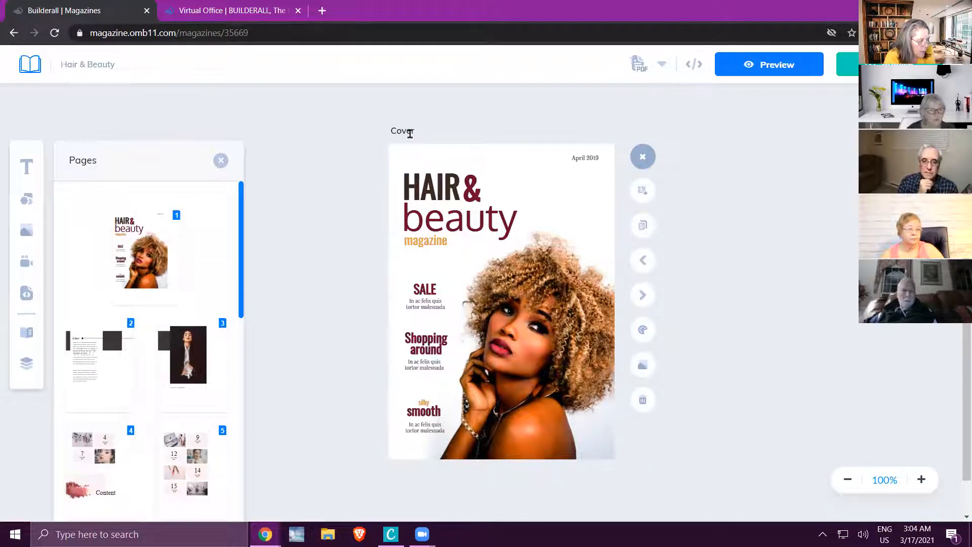
{"action": "left_click", "coordinate": [642, 295]}
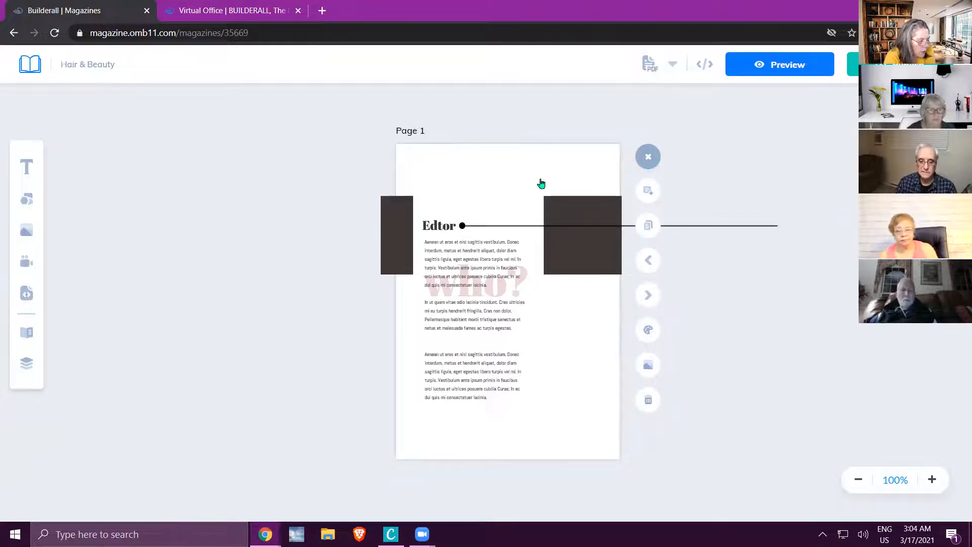
{"action": "left_click", "coordinate": [26, 332]}
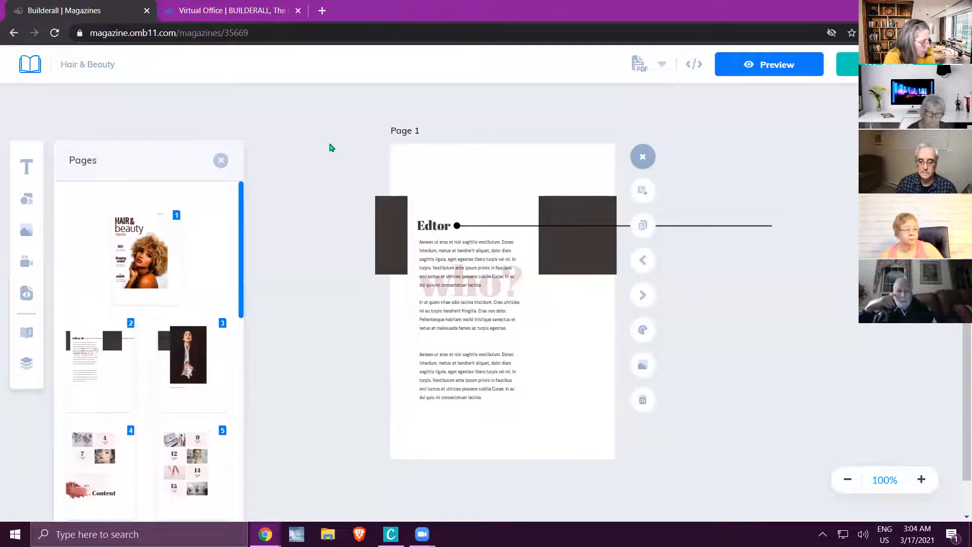
{"action": "left_click", "coordinate": [311, 147]}
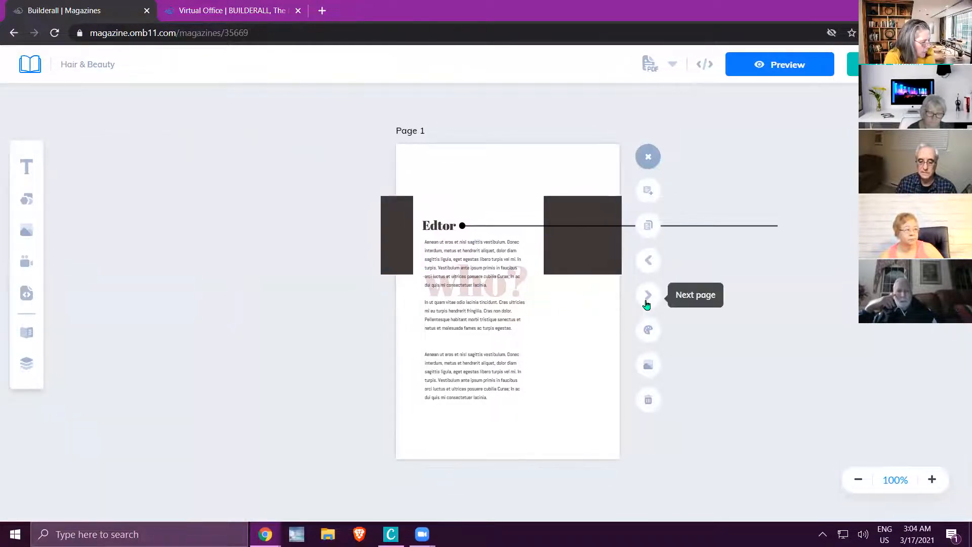
Browse pages 2 to 5 to examine their layouts and contents blocks, and return to the Content page.
{"action": "left_click", "coordinate": [648, 299]}
{"action": "left_click", "coordinate": [649, 298]}
{"action": "left_click", "coordinate": [499, 348]}
{"action": "left_click", "coordinate": [550, 195]}
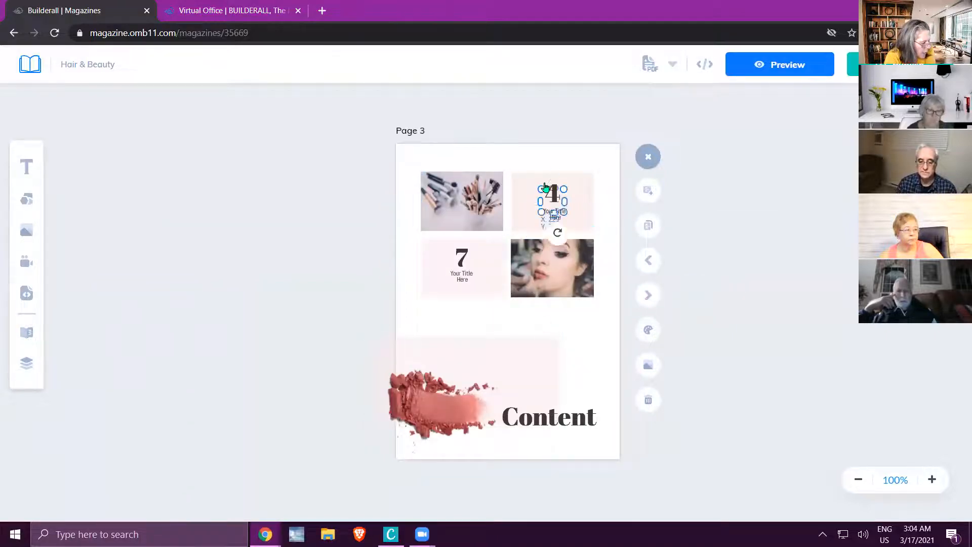
{"action": "left_click", "coordinate": [467, 212]}
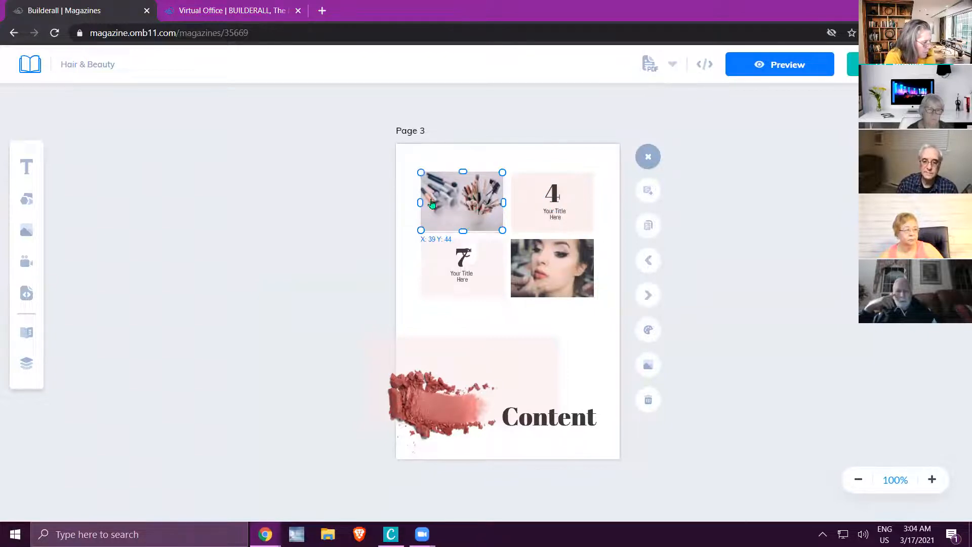
{"action": "left_click", "coordinate": [648, 296]}
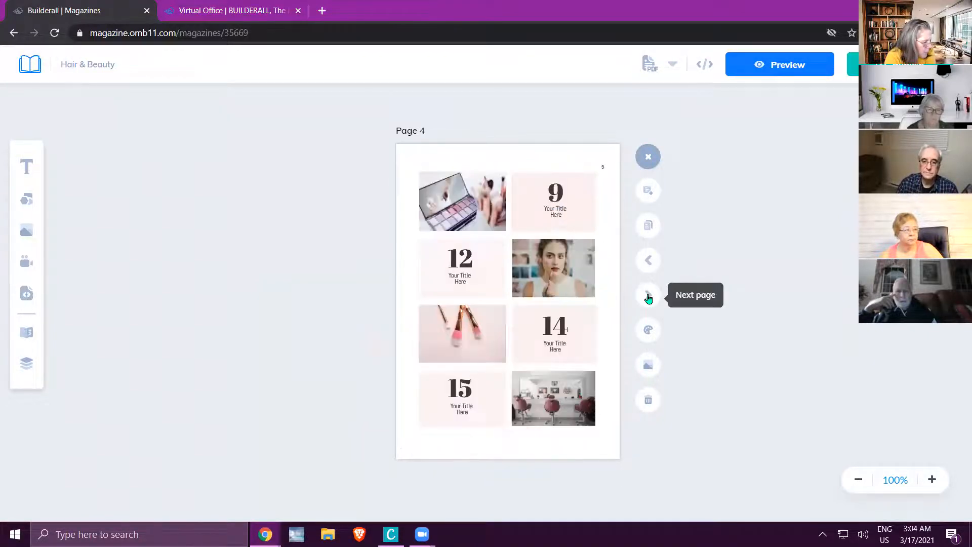
{"action": "left_click", "coordinate": [649, 297]}
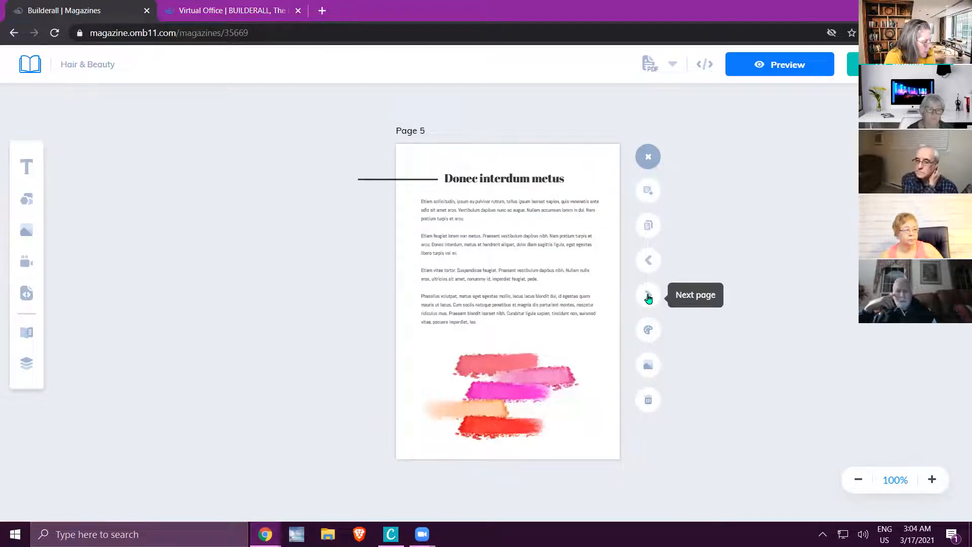
{"action": "left_click", "coordinate": [648, 261]}
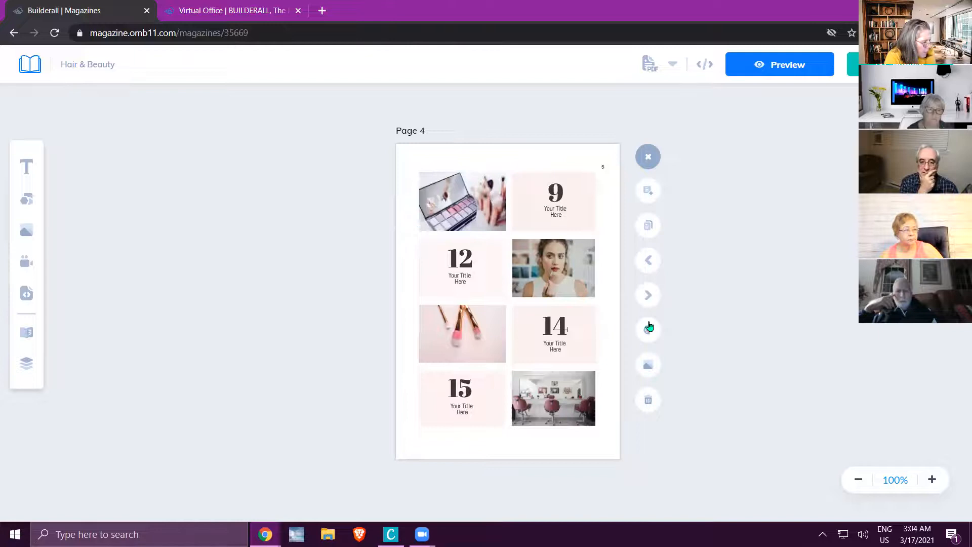
{"action": "left_click", "coordinate": [649, 266]}
{"action": "left_click", "coordinate": [649, 265]}
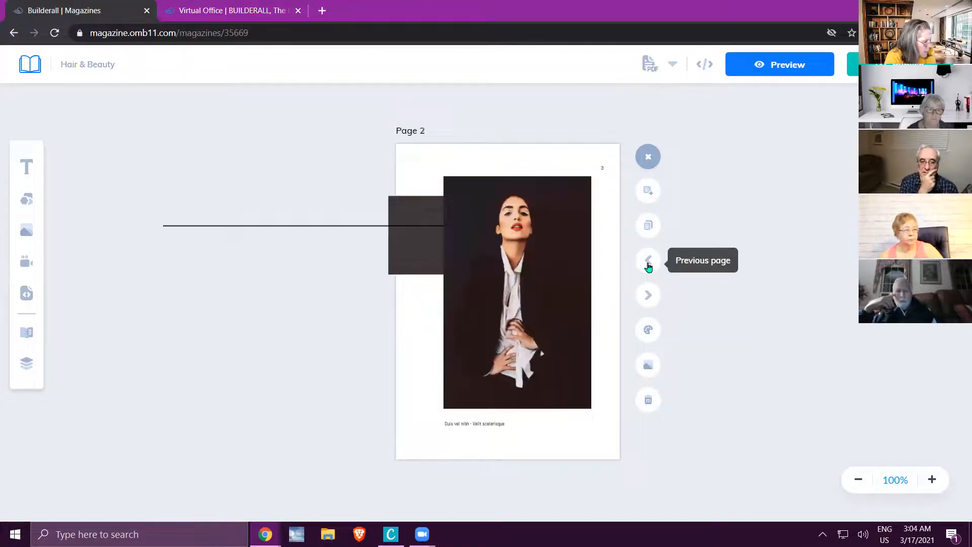
{"action": "left_click", "coordinate": [650, 297]}
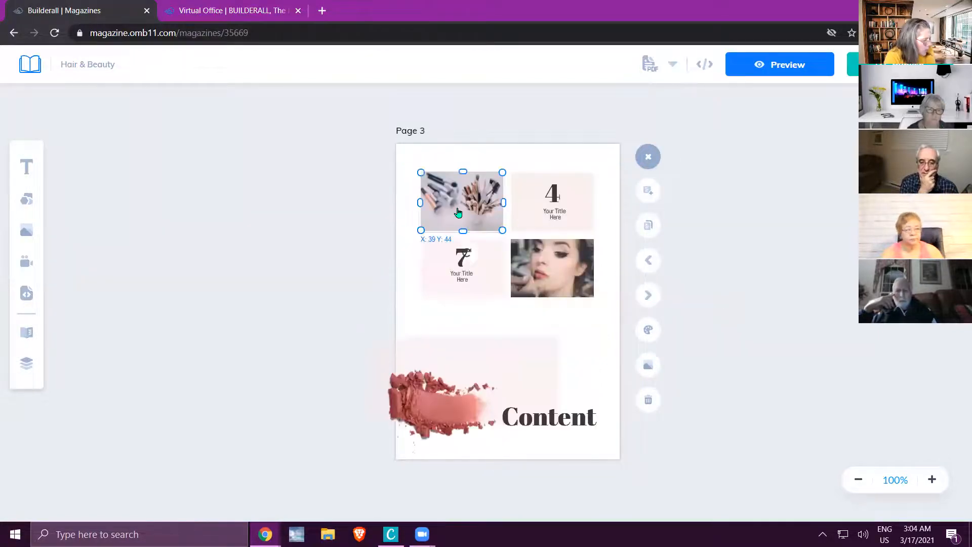
Move the makeup brushes photo off Page 3 and place a black square in its former spot.
{"action": "left_click_drag", "start_coordinate": [469, 209], "coordinate": [284, 217]}
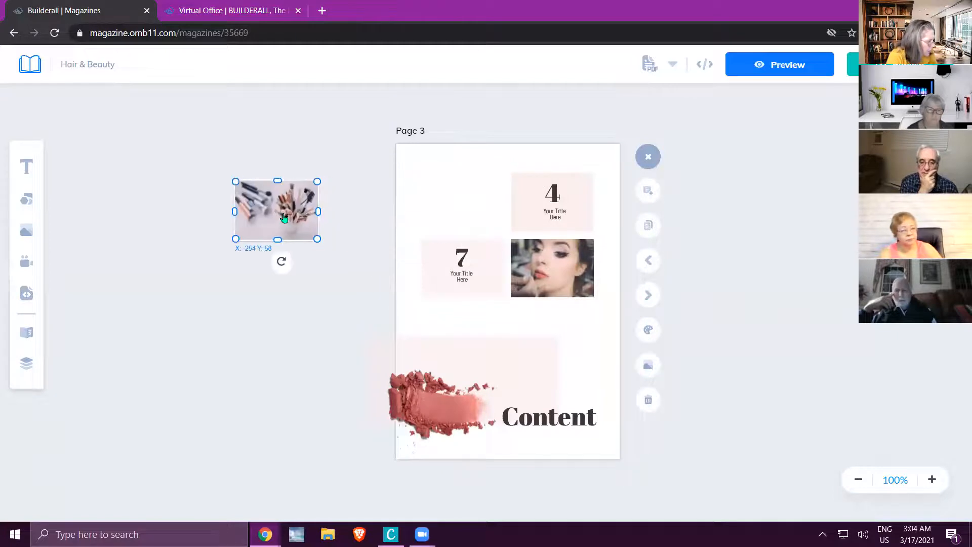
{"action": "left_click", "coordinate": [28, 202]}
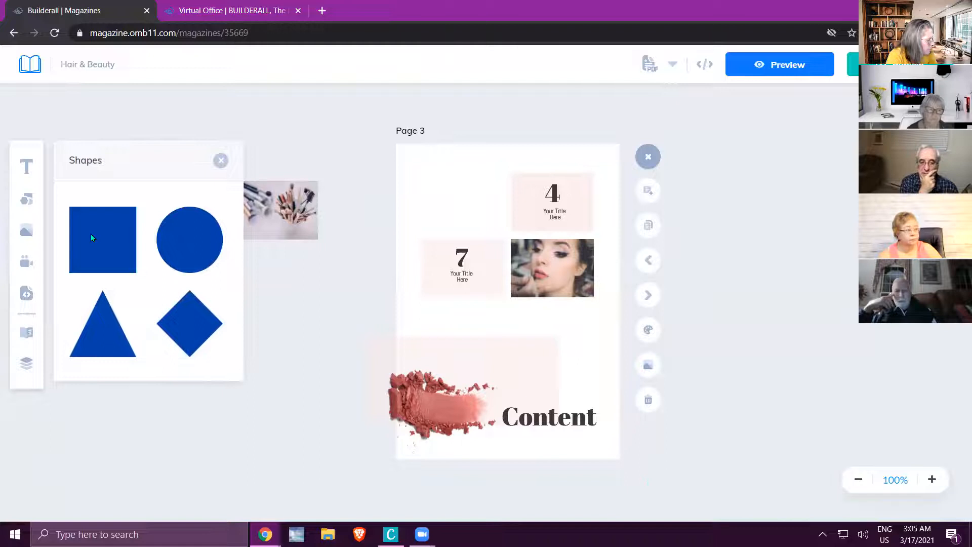
{"action": "left_click", "coordinate": [92, 237]}
{"action": "left_click_drag", "start_coordinate": [583, 267], "coordinate": [469, 201]}
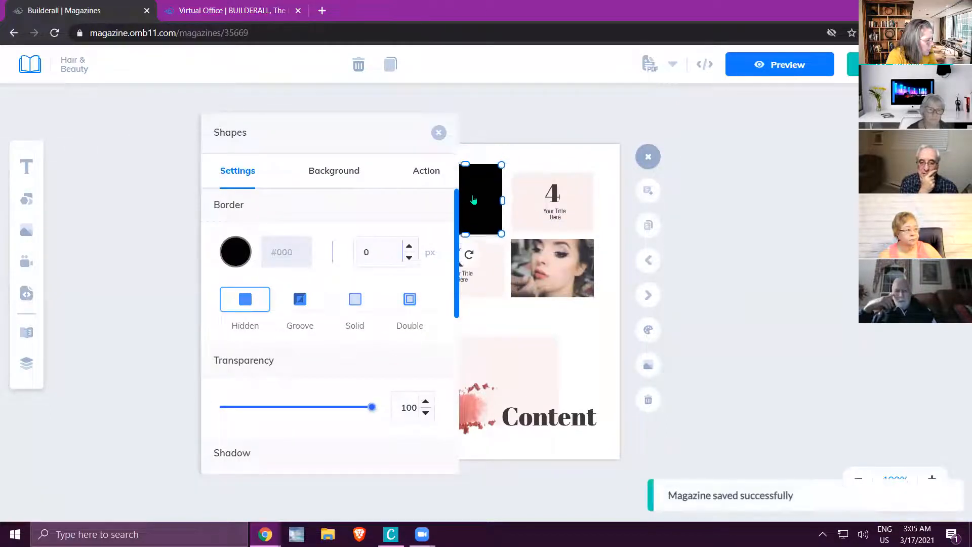
{"action": "left_click", "coordinate": [406, 153]}
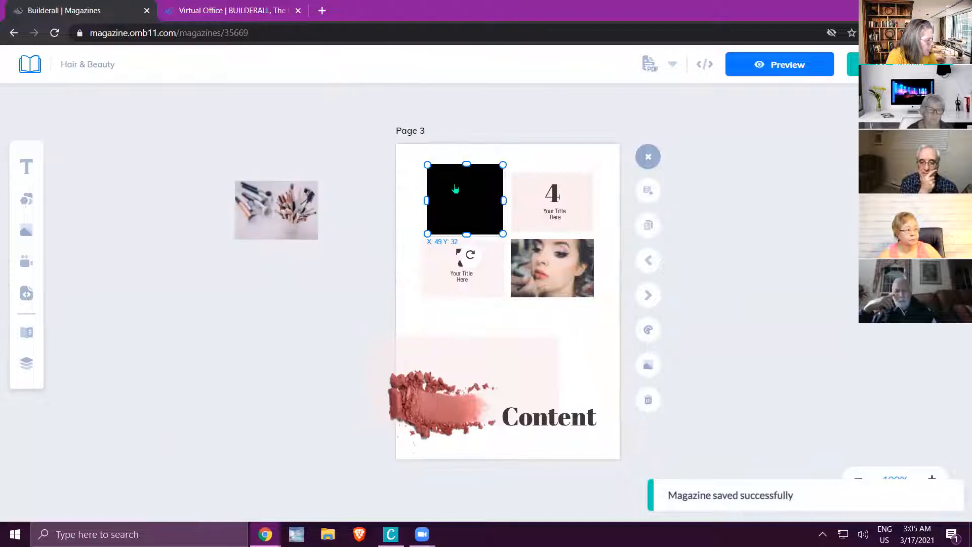
{"action": "left_click", "coordinate": [436, 300]}
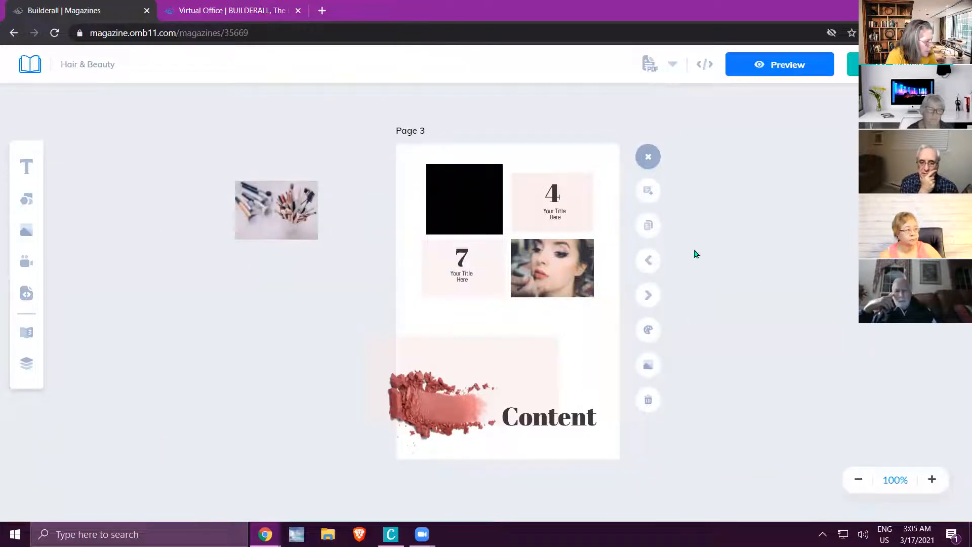
Add a black square to Page 6 and align its upper corner with the Interdum portrait.
{"action": "left_click", "coordinate": [648, 297]}
{"action": "left_click", "coordinate": [648, 297]}
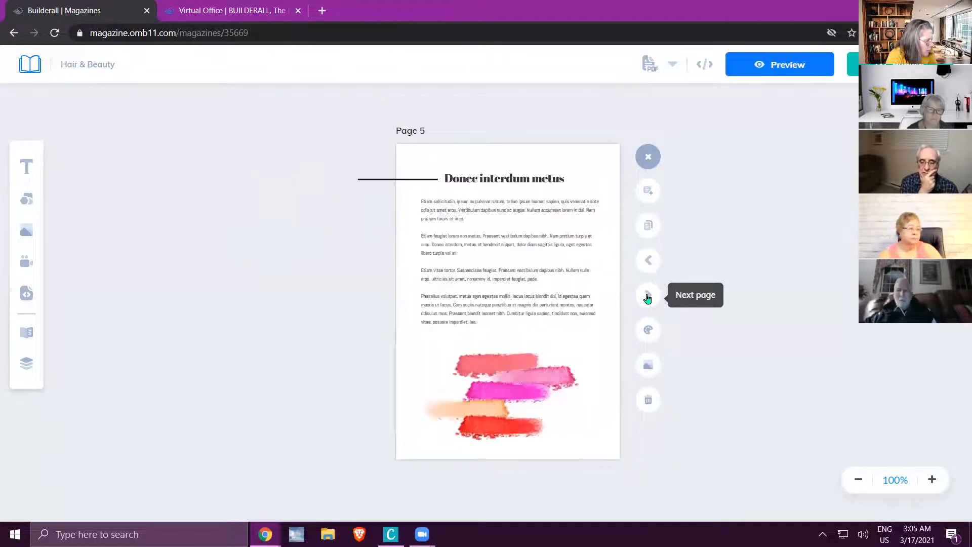
{"action": "left_click", "coordinate": [648, 297]}
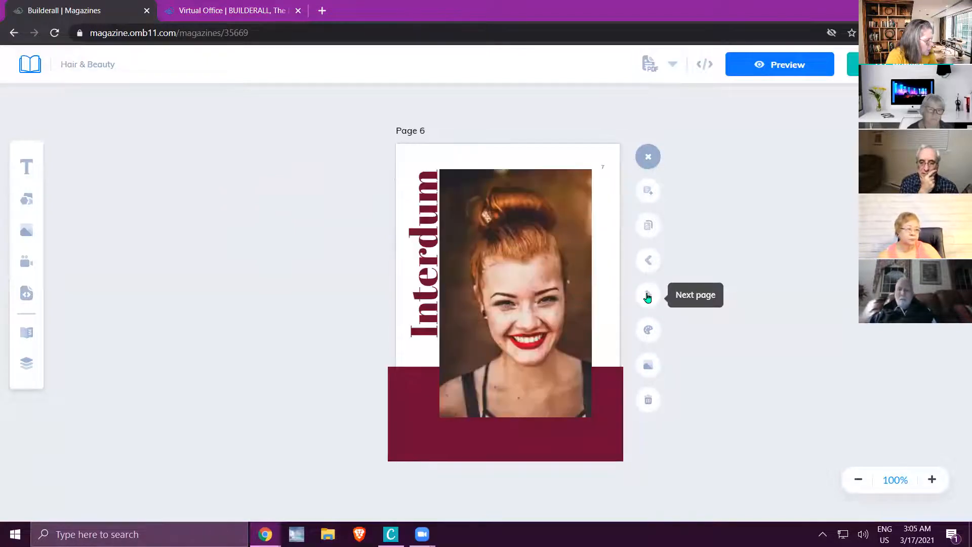
{"action": "left_click", "coordinate": [26, 199]}
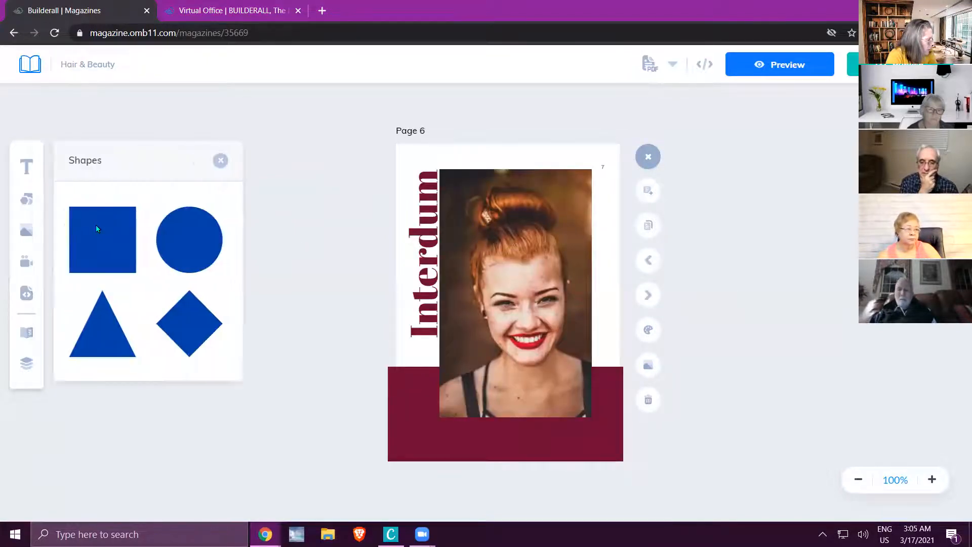
{"action": "left_click_drag", "start_coordinate": [108, 224], "coordinate": [516, 261]}
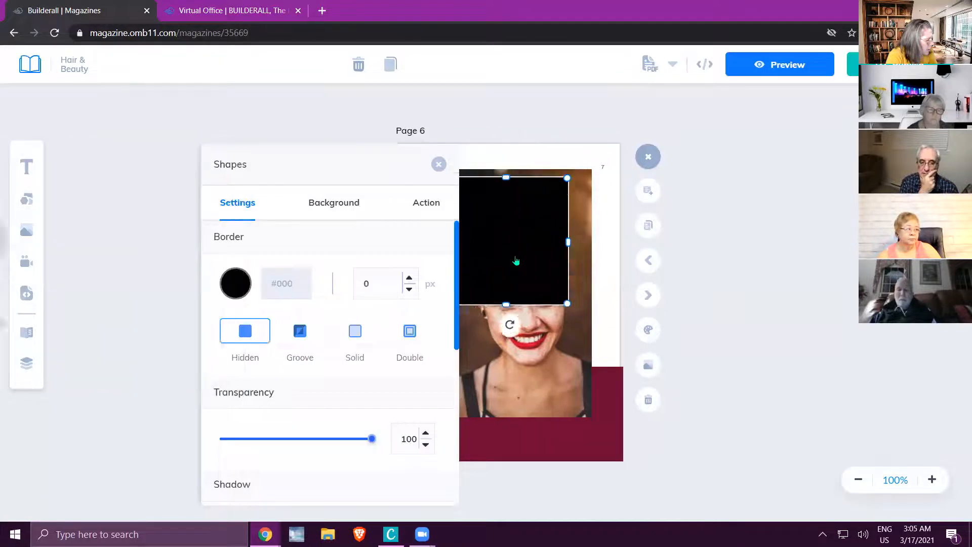
{"action": "left_click", "coordinate": [416, 188]}
{"action": "left_click_drag", "start_coordinate": [456, 215], "coordinate": [460, 186]}
Stretch the black square on Page 6 until it covers the whole portrait.
{"action": "left_click_drag", "start_coordinate": [501, 293], "coordinate": [482, 407]}
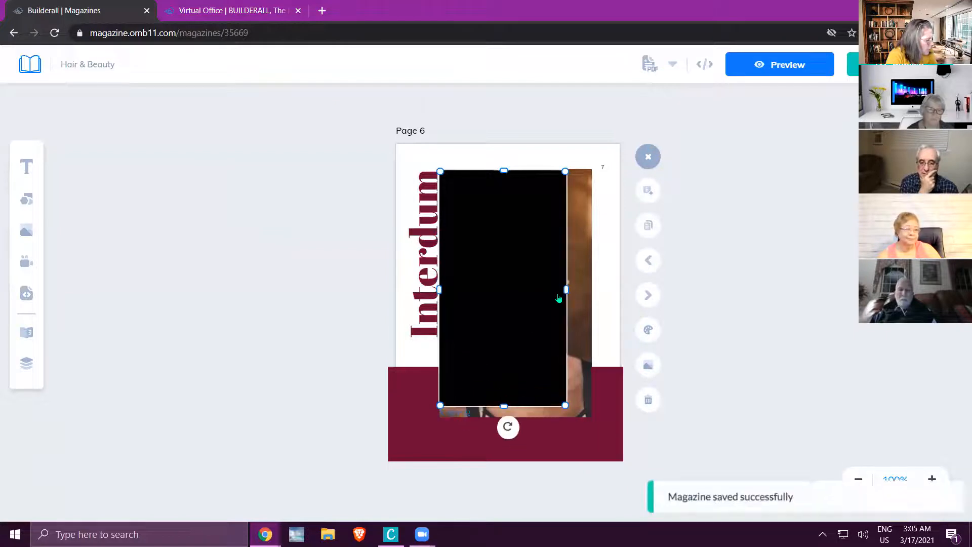
{"action": "left_click_drag", "start_coordinate": [567, 289], "coordinate": [591, 289]}
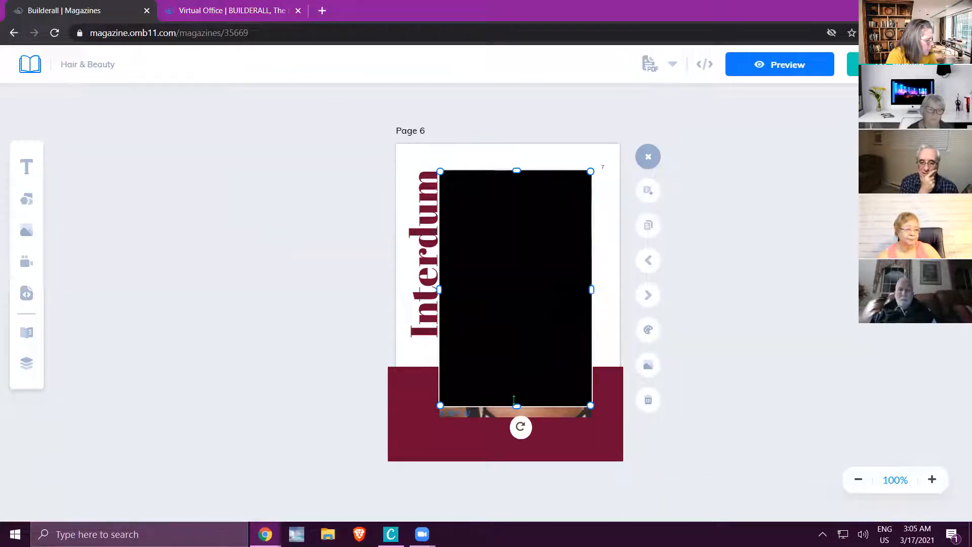
{"action": "left_click_drag", "start_coordinate": [514, 401], "coordinate": [514, 413]}
{"action": "left_click", "coordinate": [760, 371]}
{"action": "left_click", "coordinate": [449, 256]}
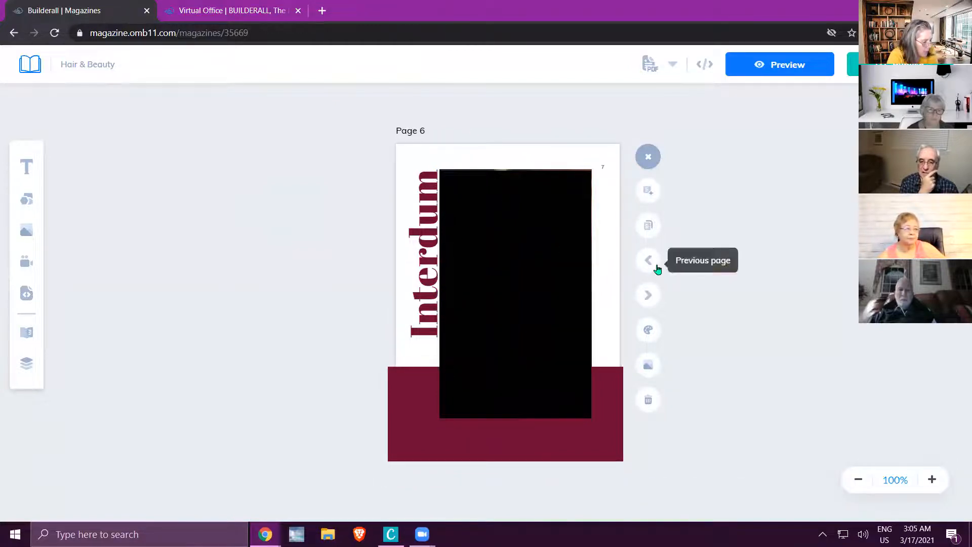
Return to Page 3 and give the black square a go-to-page action leading to the Interdum page.
{"action": "left_click", "coordinate": [650, 265]}
{"action": "left_click", "coordinate": [650, 265]}
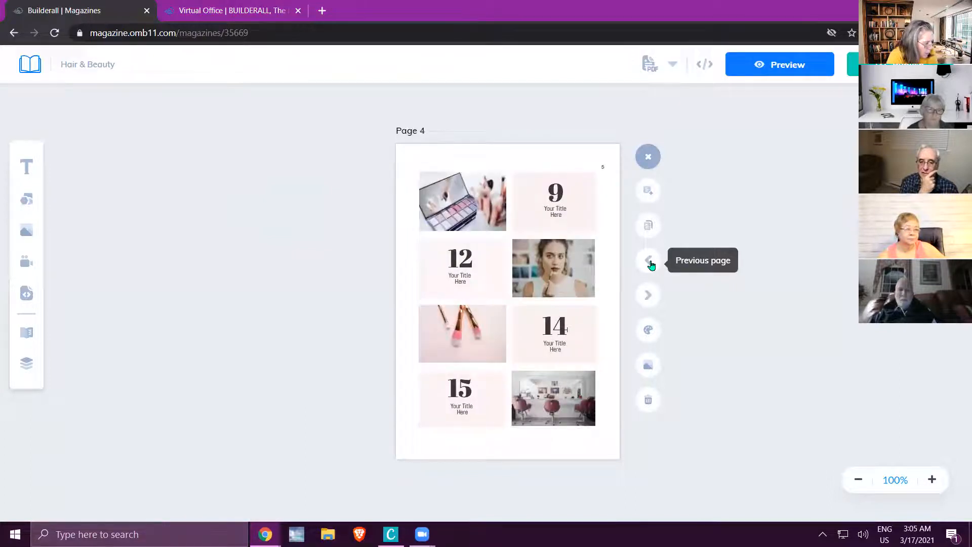
{"action": "left_click", "coordinate": [650, 265]}
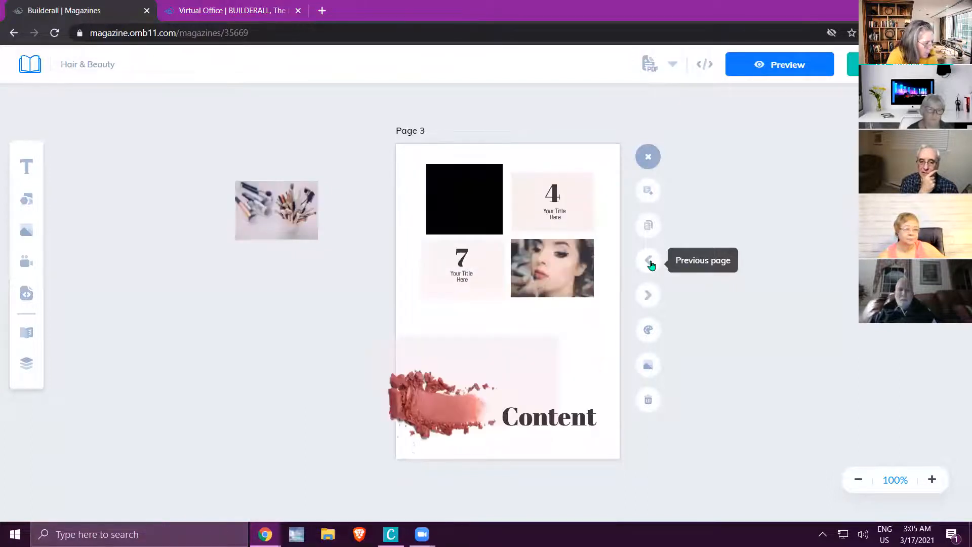
{"action": "left_click", "coordinate": [474, 191]}
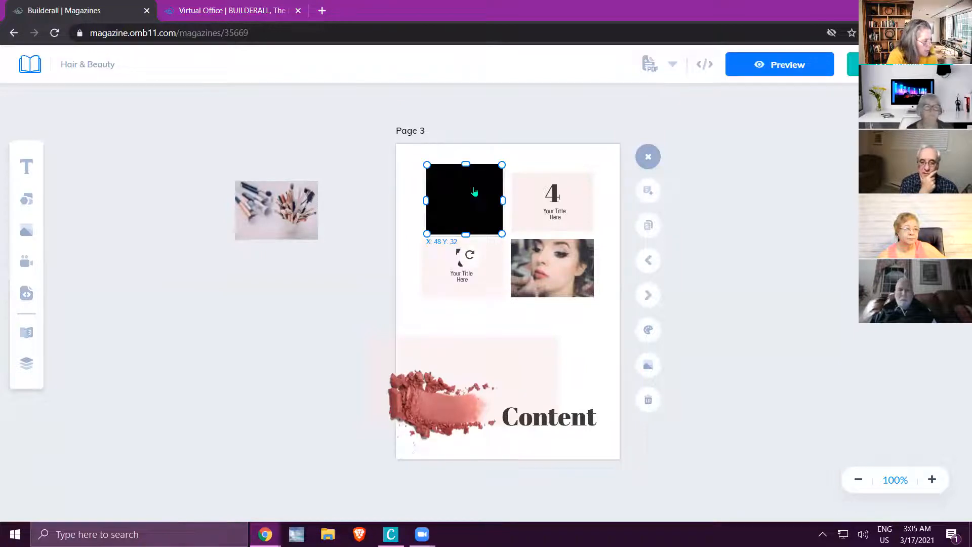
{"action": "double_click", "coordinate": [475, 192]}
{"action": "left_click", "coordinate": [391, 197]}
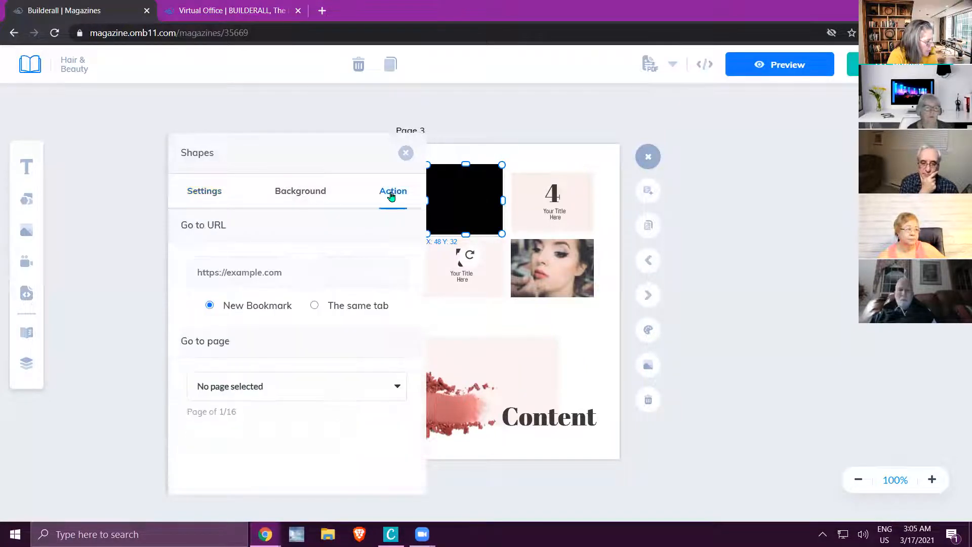
{"action": "left_click", "coordinate": [396, 388]}
{"action": "scroll", "coordinate": [314, 432], "scroll_direction": "down", "scroll_amount": 3}
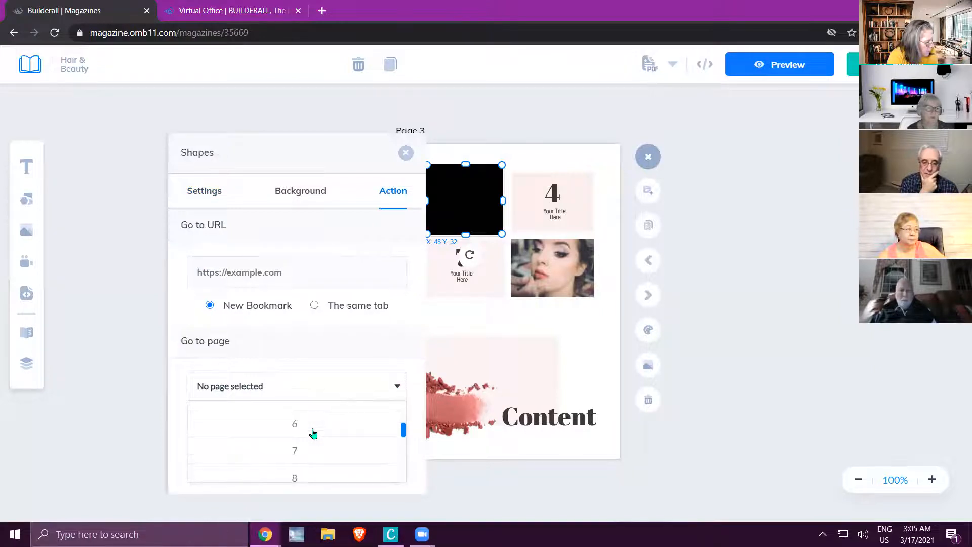
{"action": "left_click", "coordinate": [709, 211]}
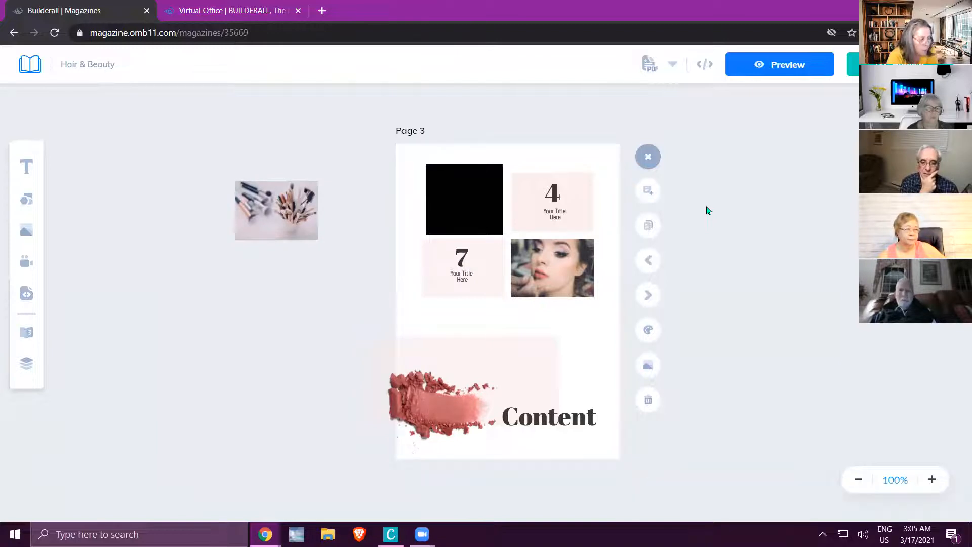
Preview the magazine, test the black square's page link on the Content page, and return to the editor.
{"action": "left_click", "coordinate": [797, 72]}
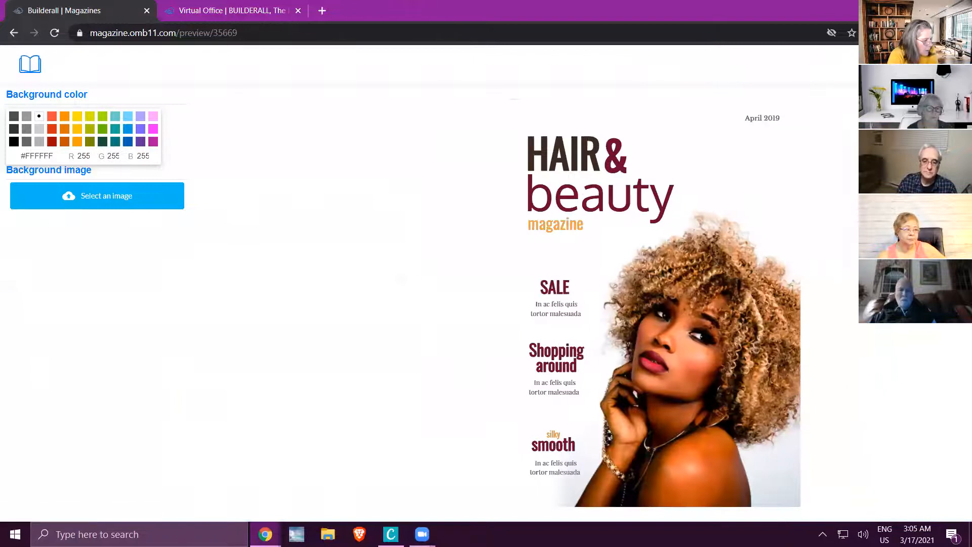
{"action": "left_click", "coordinate": [936, 303]}
{"action": "left_click", "coordinate": [936, 303]}
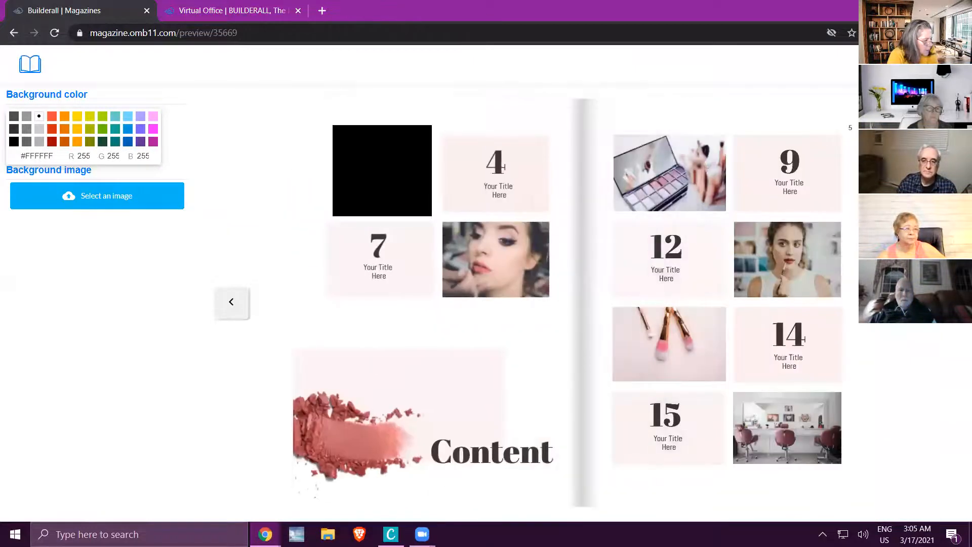
{"action": "left_click", "coordinate": [396, 181]}
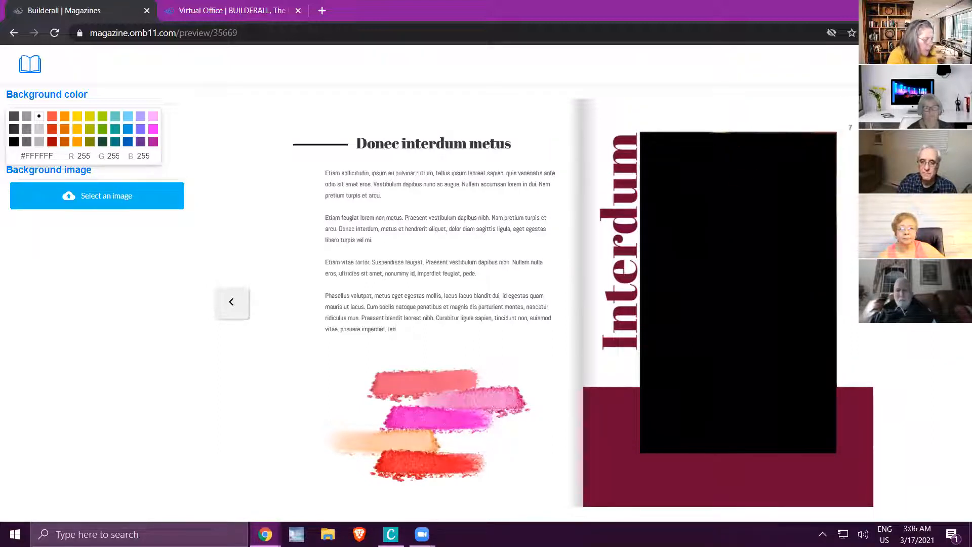
{"action": "left_click", "coordinate": [28, 66]}
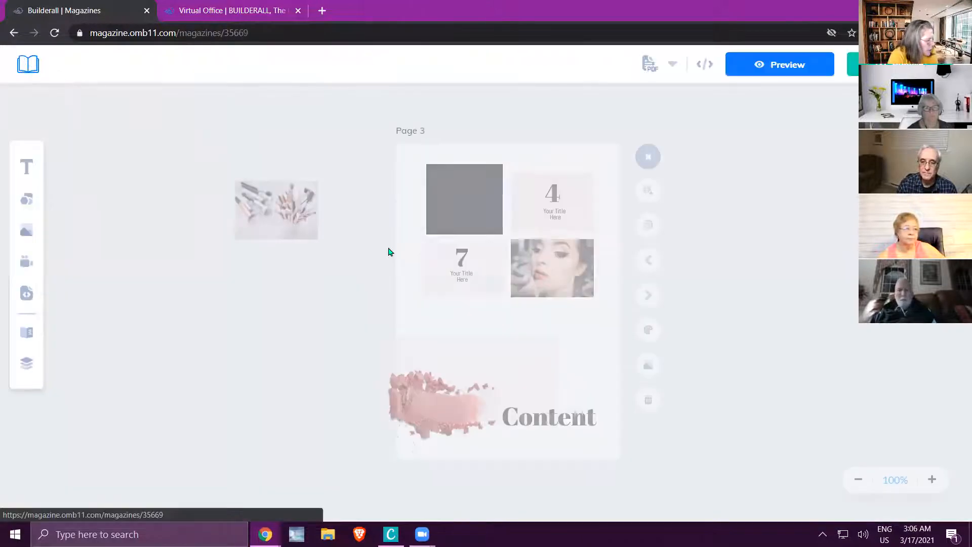
Go to Page 6, move the black square off the portrait and delete it.
{"action": "left_click", "coordinate": [649, 296]}
{"action": "left_click", "coordinate": [649, 298]}
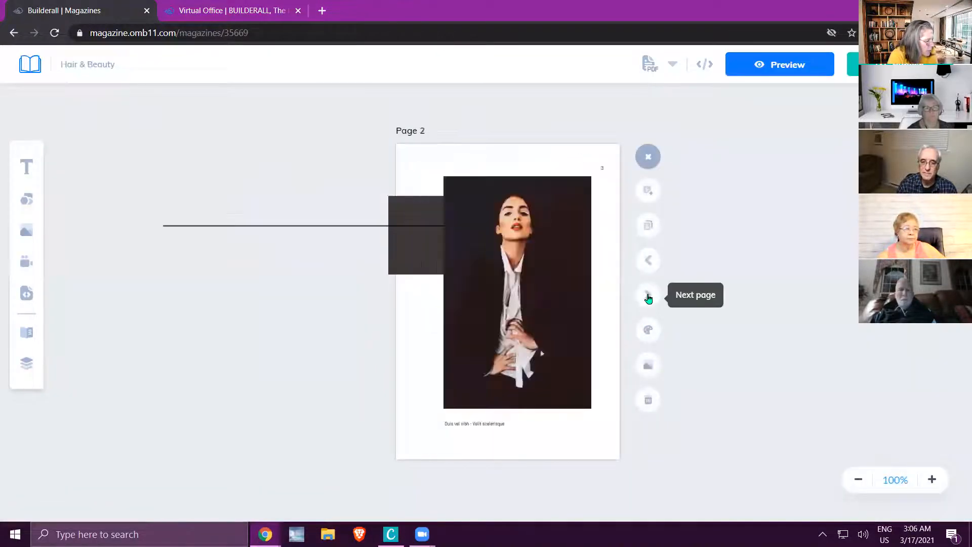
{"action": "left_click", "coordinate": [649, 298]}
{"action": "left_click", "coordinate": [649, 297]}
{"action": "left_click", "coordinate": [649, 298]}
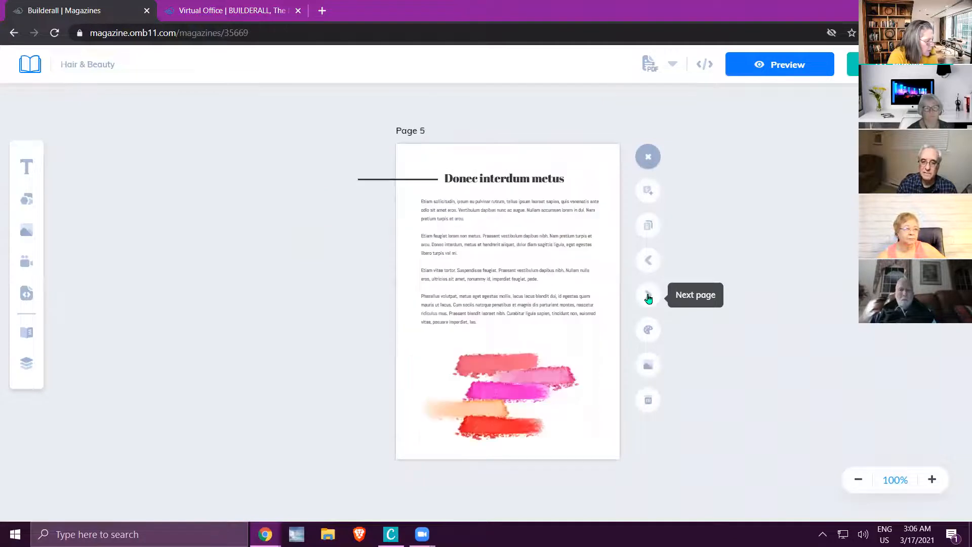
{"action": "left_click", "coordinate": [649, 298]}
{"action": "left_click", "coordinate": [508, 286]}
{"action": "left_click_drag", "start_coordinate": [508, 286], "coordinate": [178, 289]}
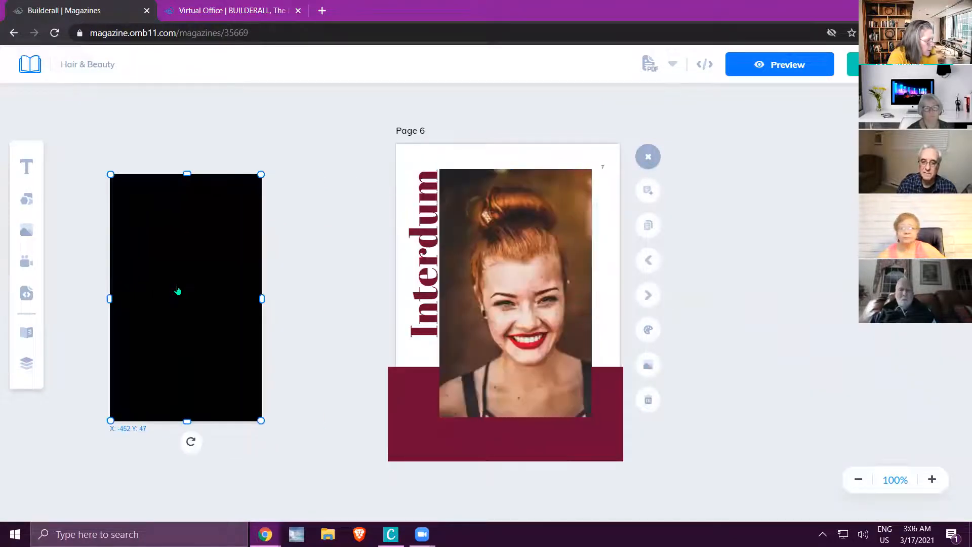
{"action": "right_click", "coordinate": [186, 273]}
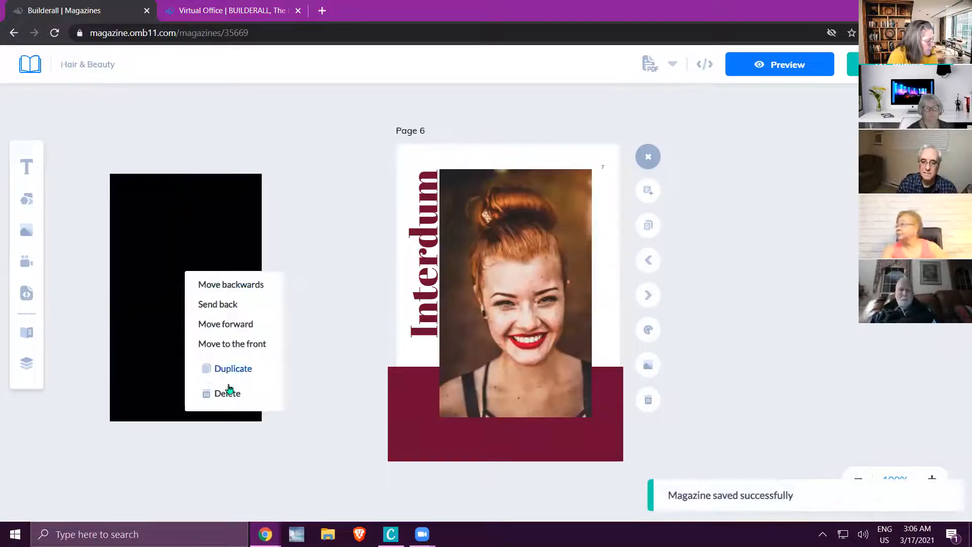
{"action": "left_click", "coordinate": [227, 393]}
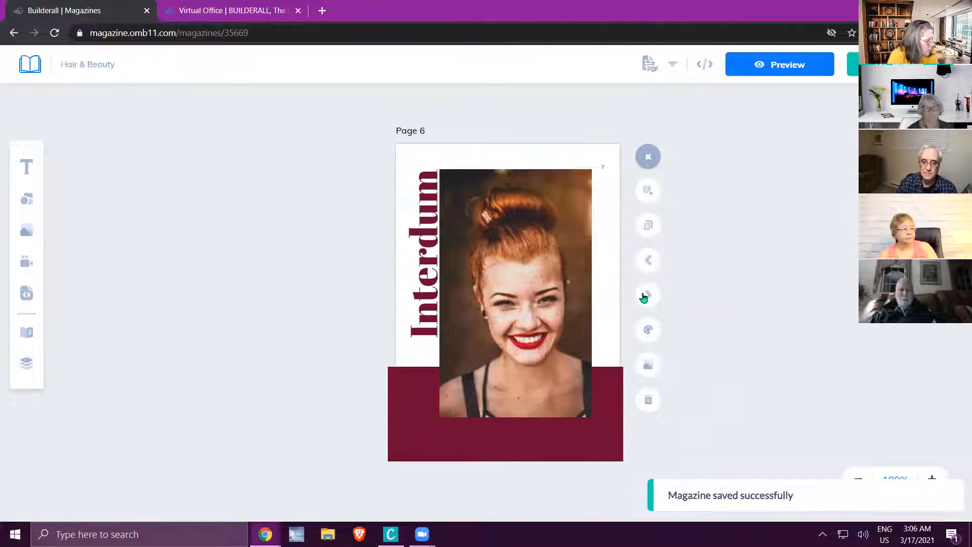
Add a black square over the photo on Page 7.
{"action": "left_click", "coordinate": [648, 295]}
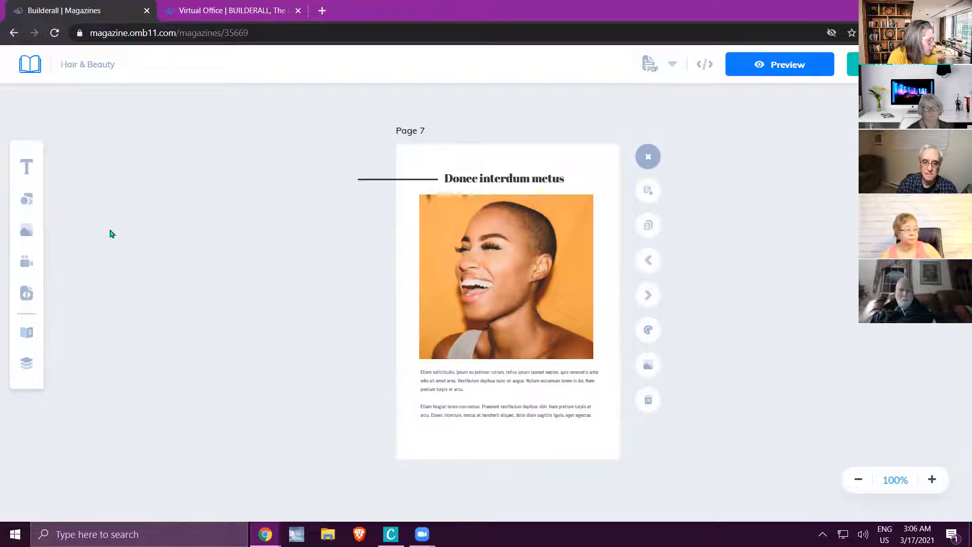
{"action": "left_click", "coordinate": [27, 199]}
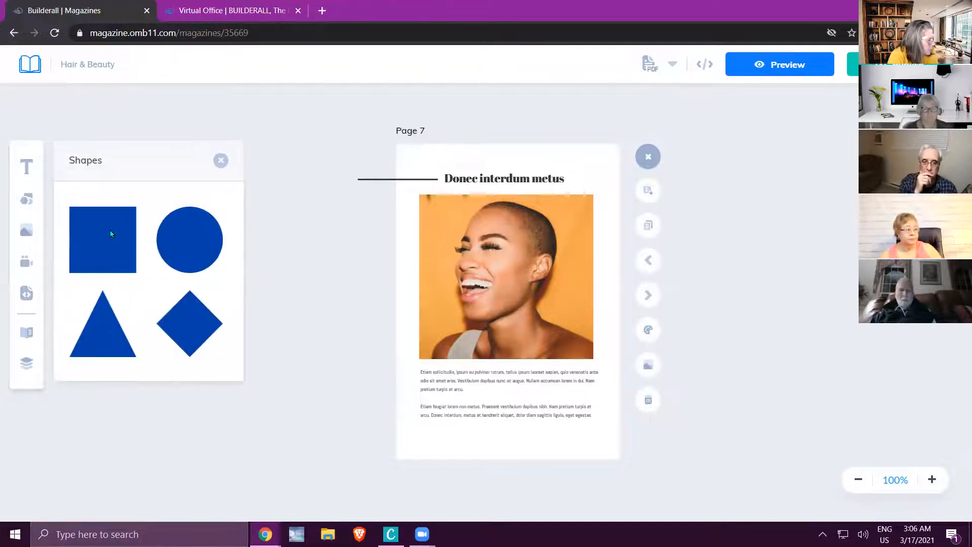
{"action": "left_click", "coordinate": [111, 234]}
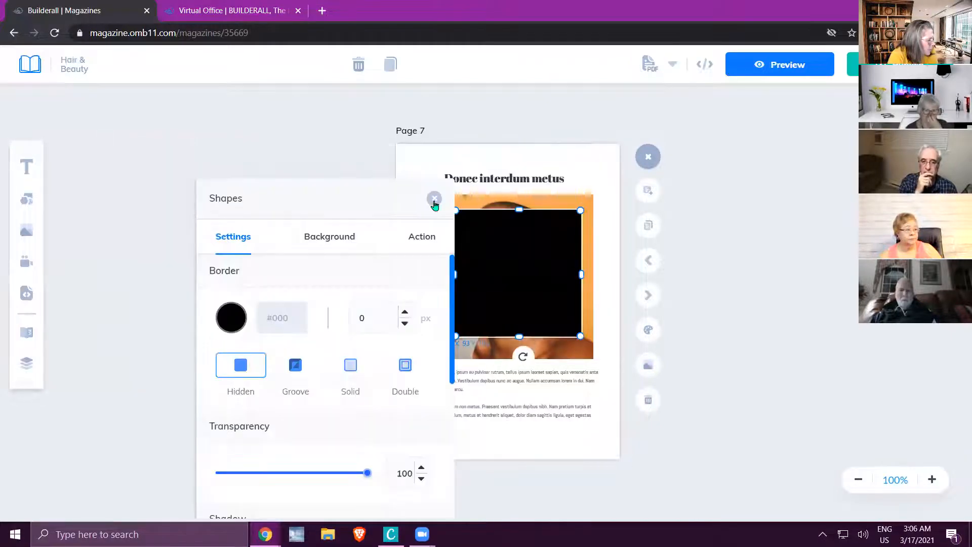
{"action": "left_click", "coordinate": [434, 199]}
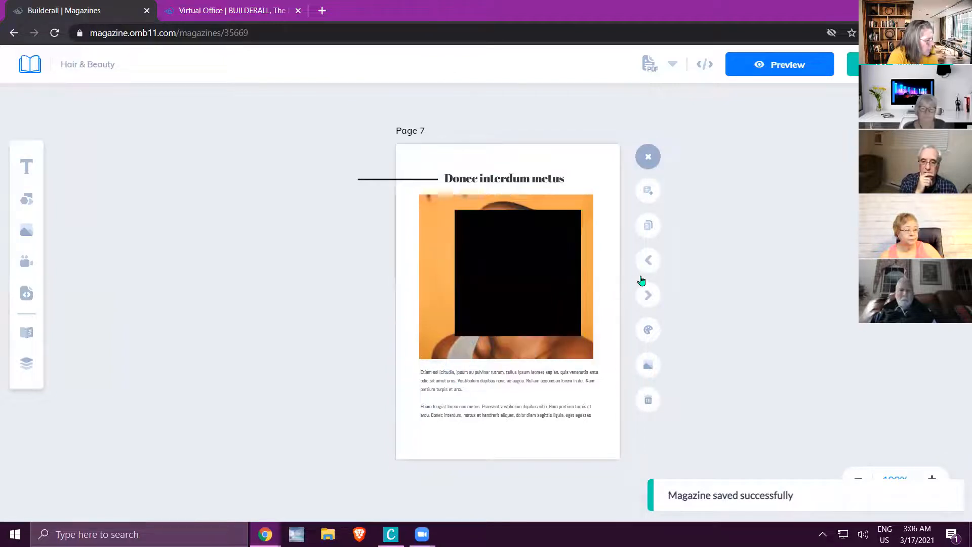
Return to the Content page on Page 3 and set the black square's go-to-page action to page 7.
{"action": "left_click", "coordinate": [648, 295]}
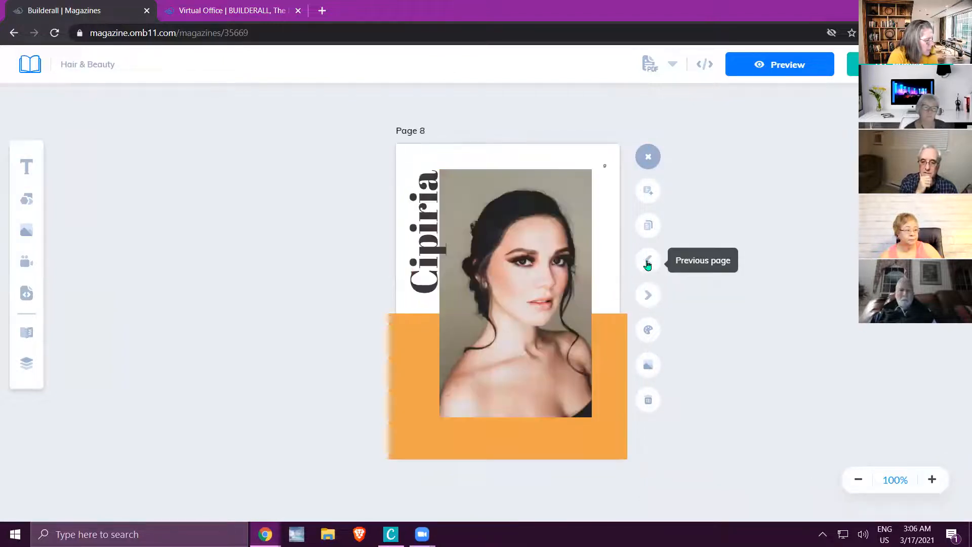
{"action": "left_click", "coordinate": [648, 263]}
{"action": "left_click", "coordinate": [647, 264]}
{"action": "left_click", "coordinate": [648, 263]}
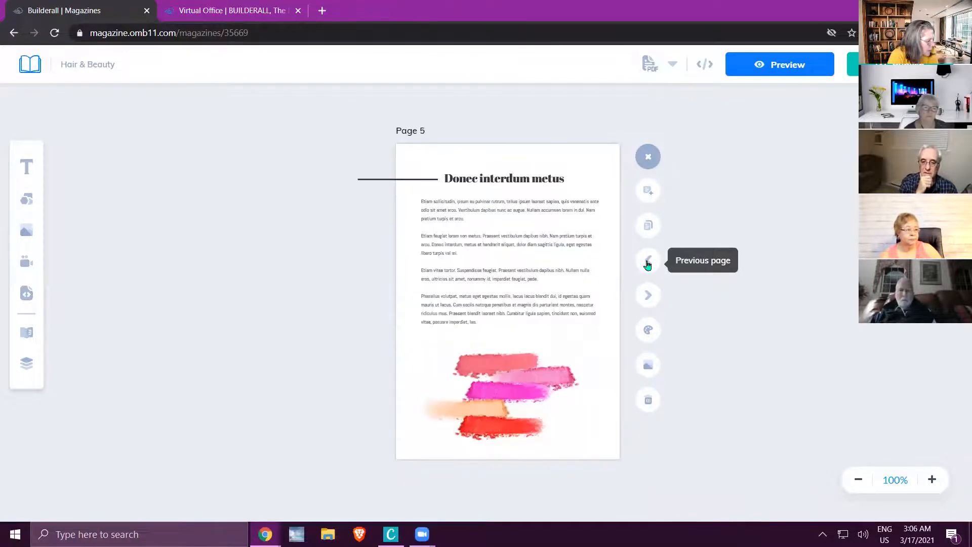
{"action": "left_click", "coordinate": [648, 263]}
{"action": "left_click", "coordinate": [648, 263]}
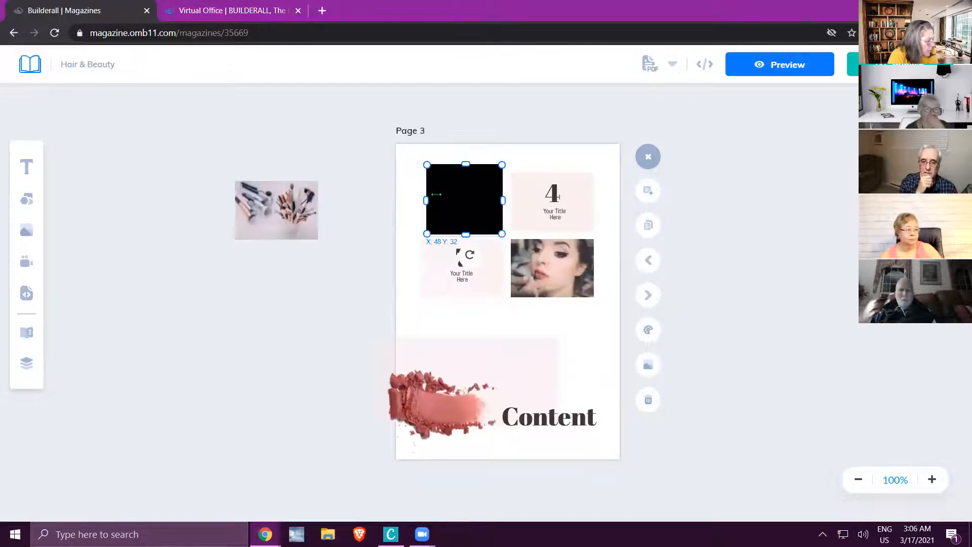
{"action": "double_click", "coordinate": [473, 194]}
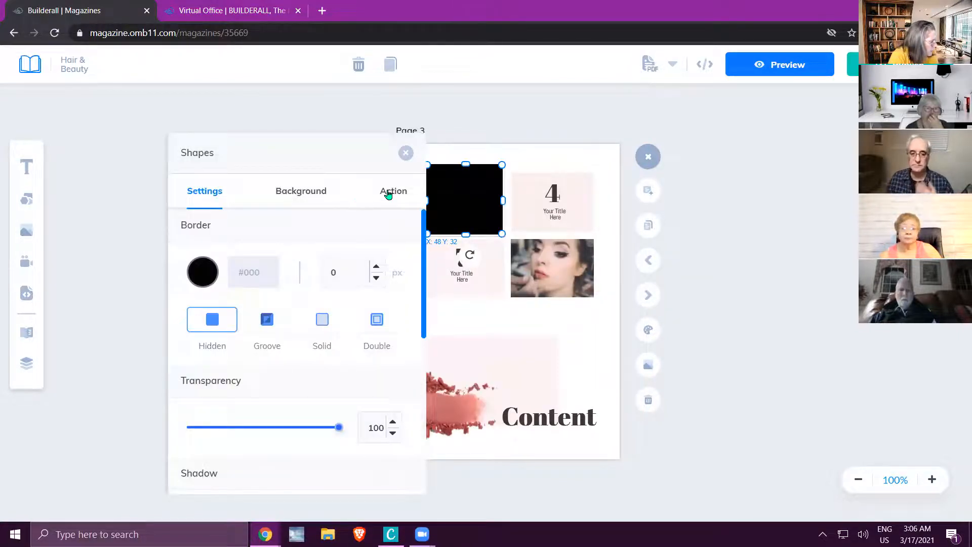
{"action": "left_click", "coordinate": [388, 194]}
{"action": "left_click", "coordinate": [399, 389]}
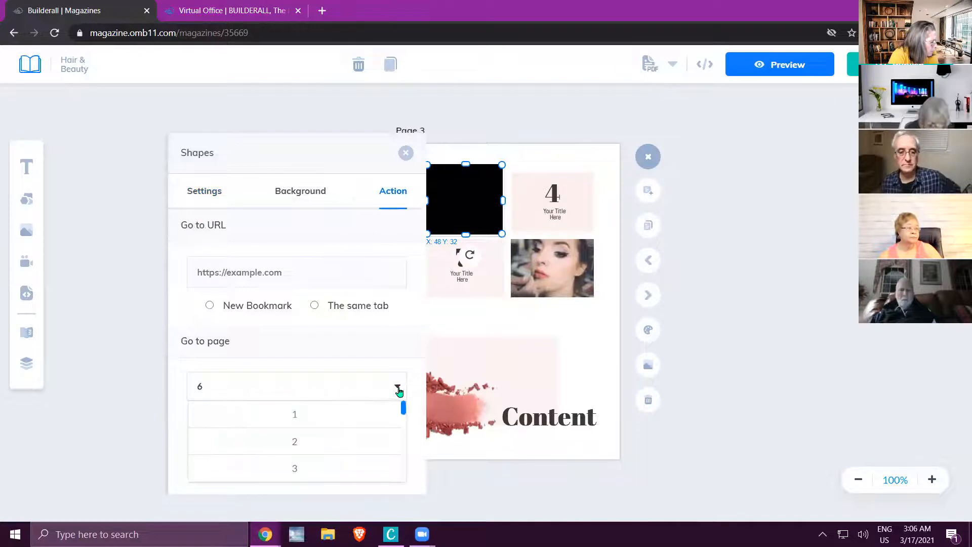
{"action": "scroll", "coordinate": [341, 443], "scroll_direction": "down", "scroll_amount": 3}
{"action": "left_click", "coordinate": [311, 453]}
{"action": "left_click", "coordinate": [405, 153]}
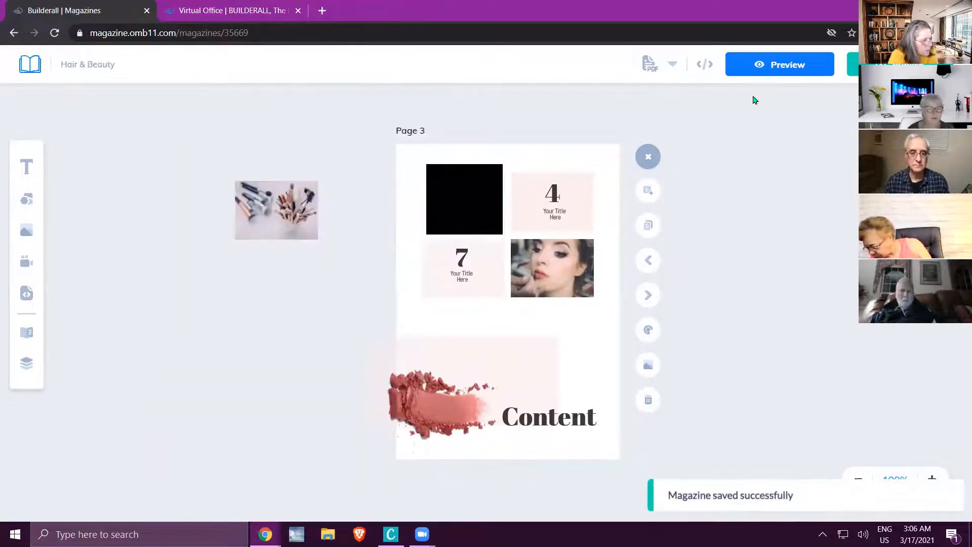
Preview the magazine, follow the black square's link on the Content page, flip to the following spread, and return to the editor.
{"action": "left_click", "coordinate": [765, 66]}
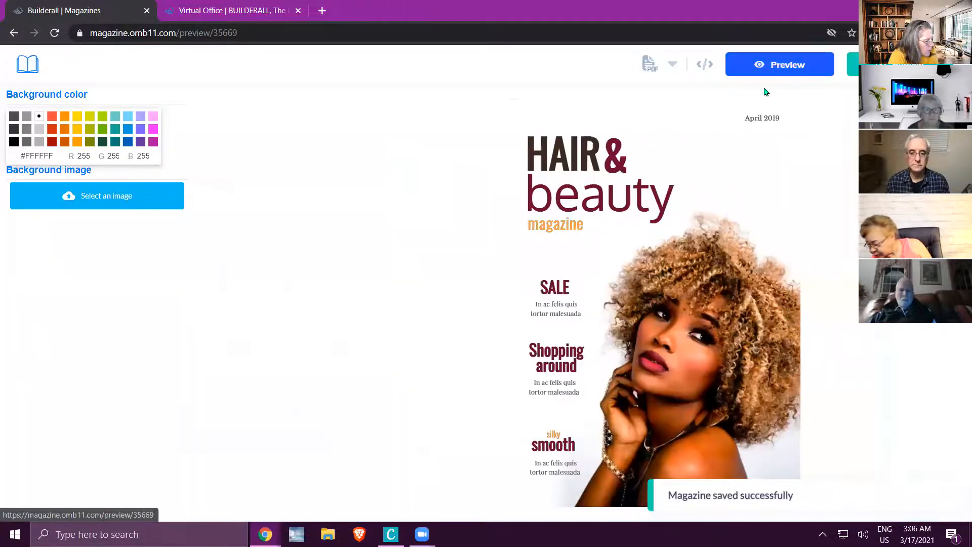
{"action": "left_click", "coordinate": [771, 368]}
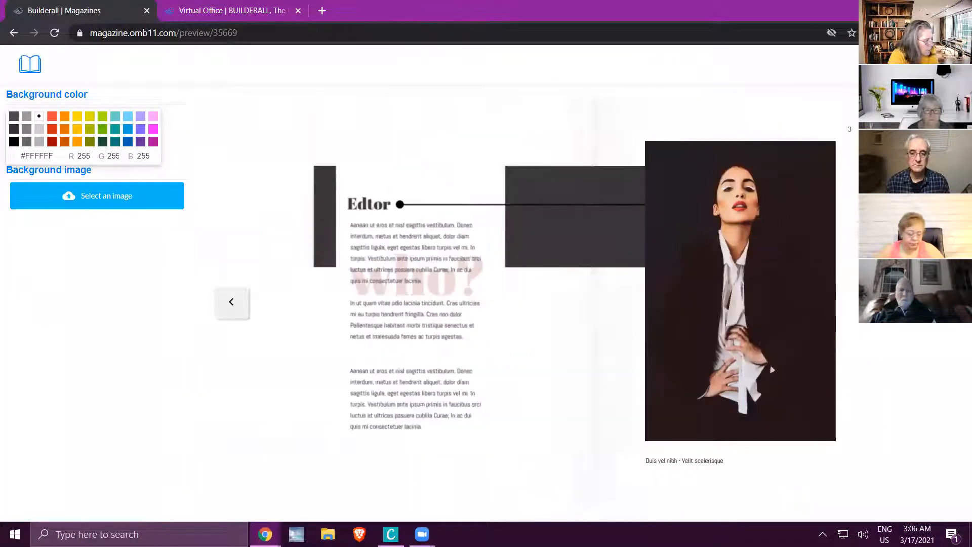
{"action": "left_click", "coordinate": [773, 370]}
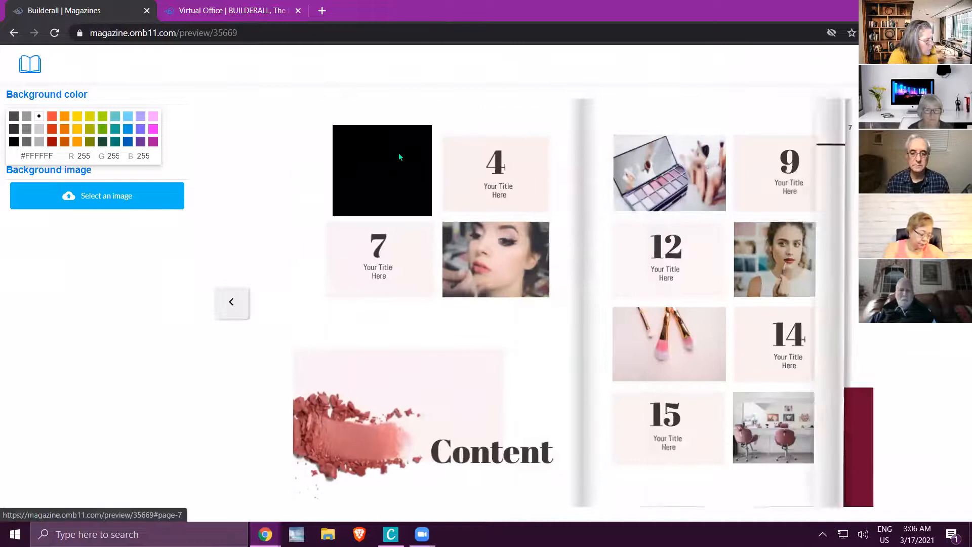
{"action": "left_click", "coordinate": [393, 165]}
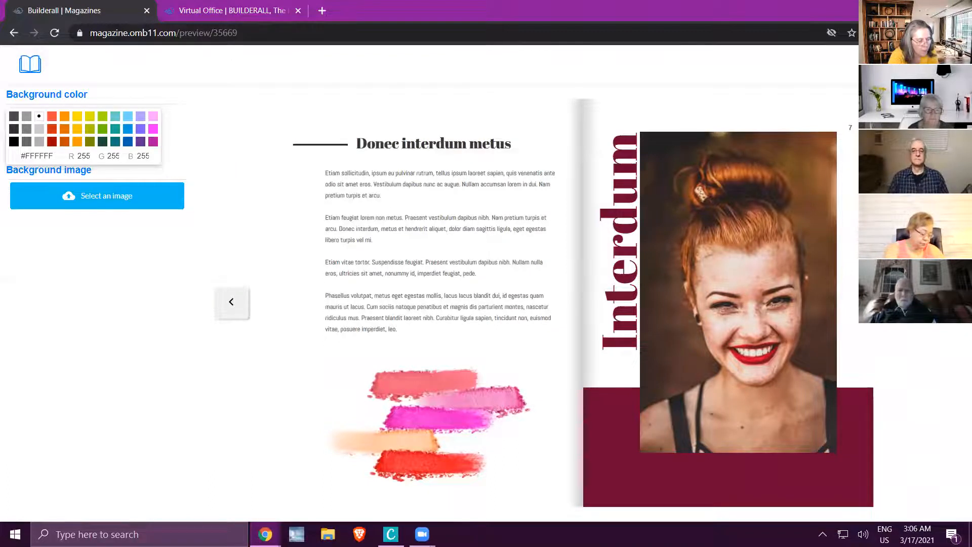
{"action": "left_click", "coordinate": [935, 302]}
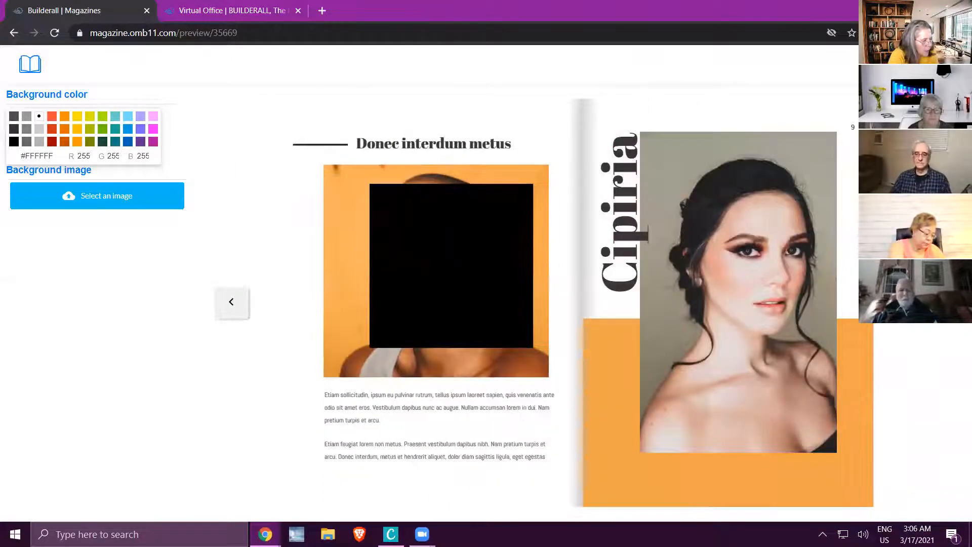
{"action": "left_click", "coordinate": [30, 64]}
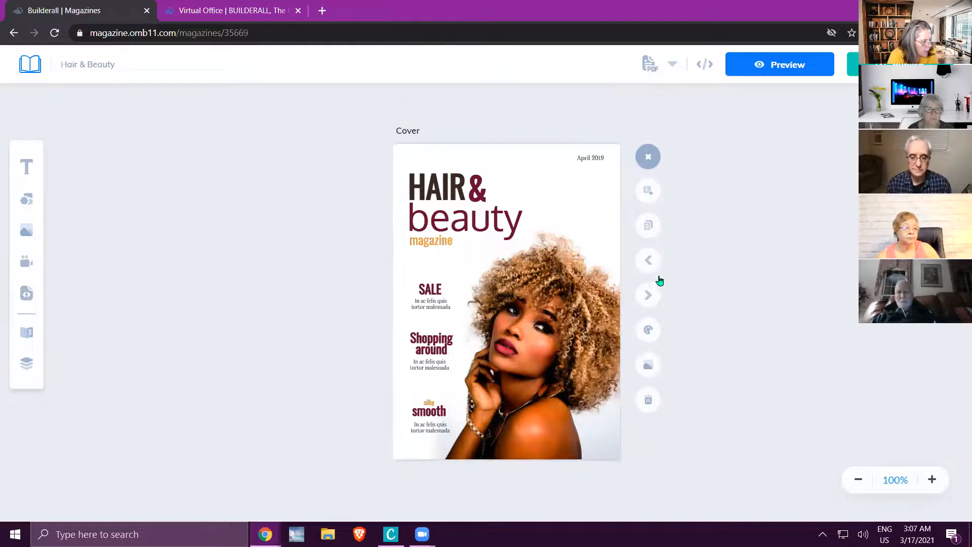
Go to Page 7 and move the black square to the upper-left corner of the orange-background photo.
{"action": "left_click", "coordinate": [647, 298]}
{"action": "left_click", "coordinate": [647, 298]}
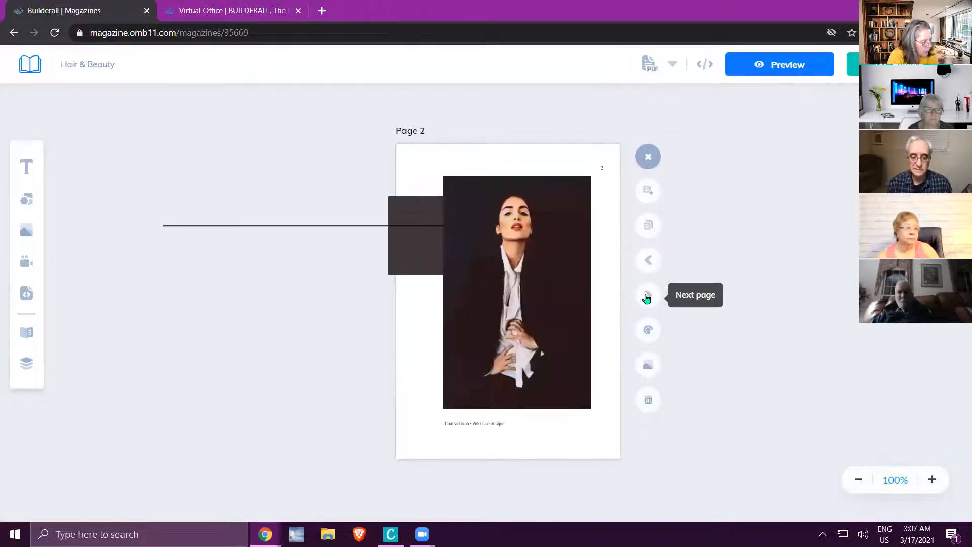
{"action": "left_click", "coordinate": [647, 298]}
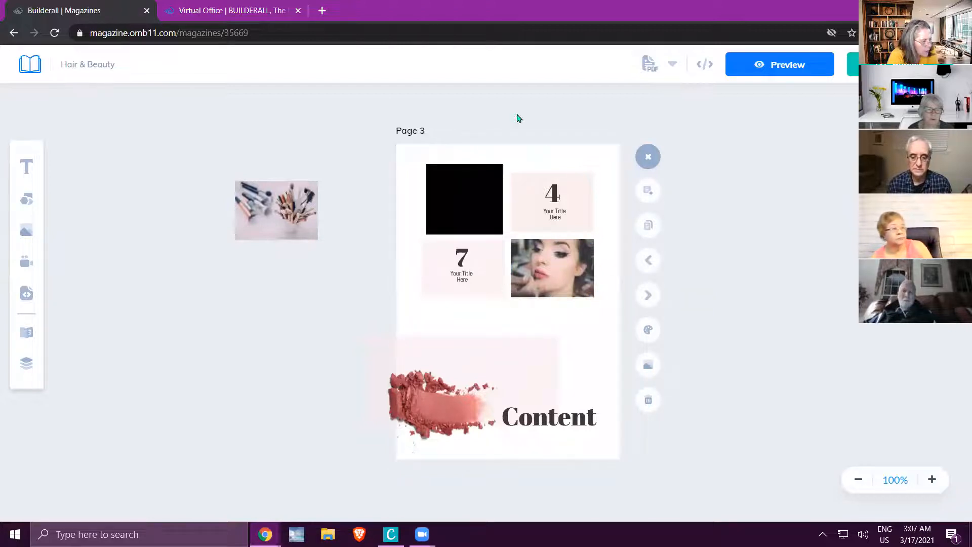
{"action": "left_click", "coordinate": [651, 296]}
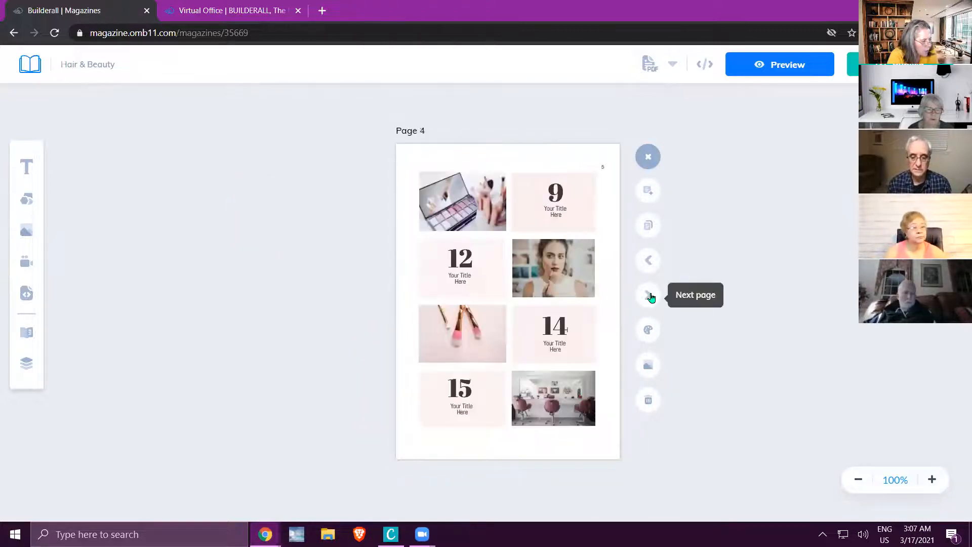
{"action": "left_click", "coordinate": [650, 296]}
{"action": "left_click", "coordinate": [650, 296]}
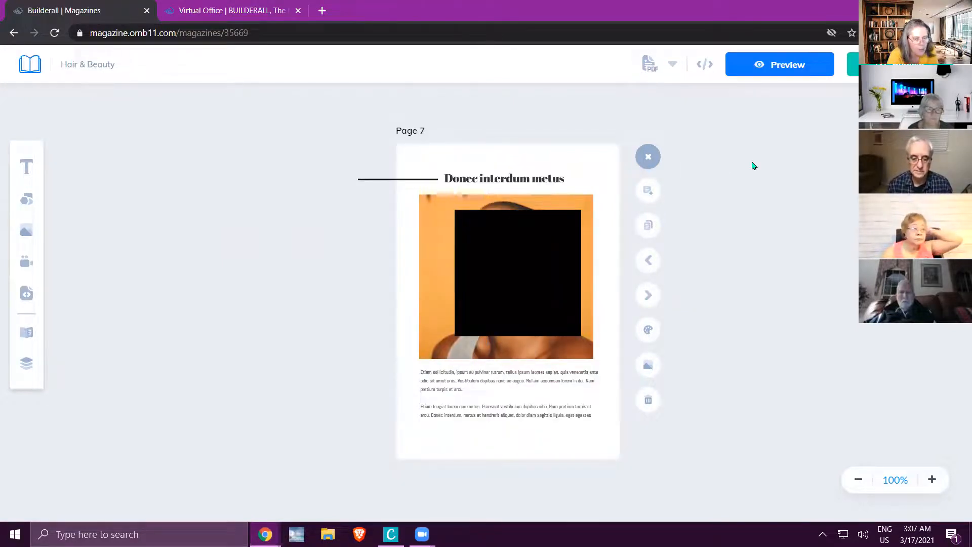
{"action": "left_click", "coordinate": [506, 267]}
{"action": "left_click_drag", "start_coordinate": [505, 267], "coordinate": [472, 251]}
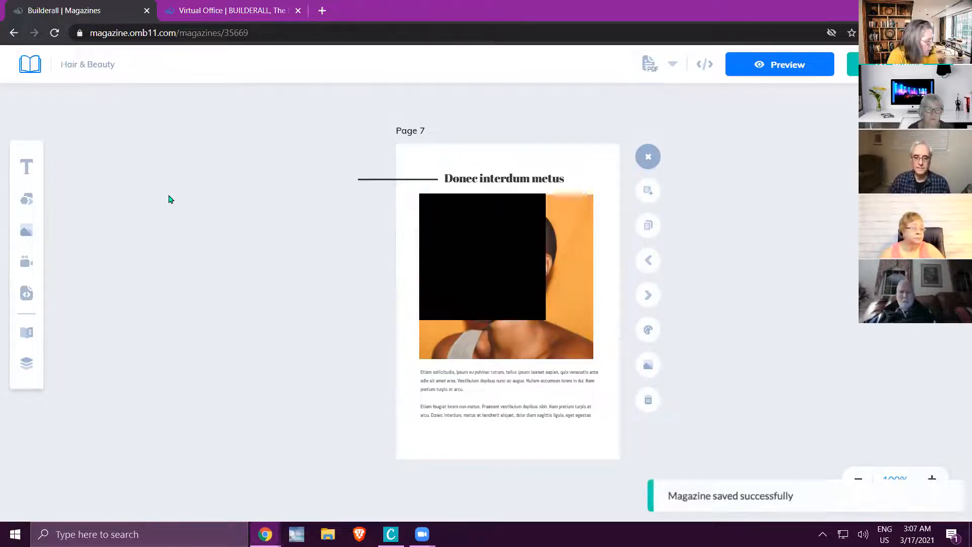
Examine Page 7's layer order and the arrangement options available for the black square.
{"action": "left_click", "coordinate": [26, 364]}
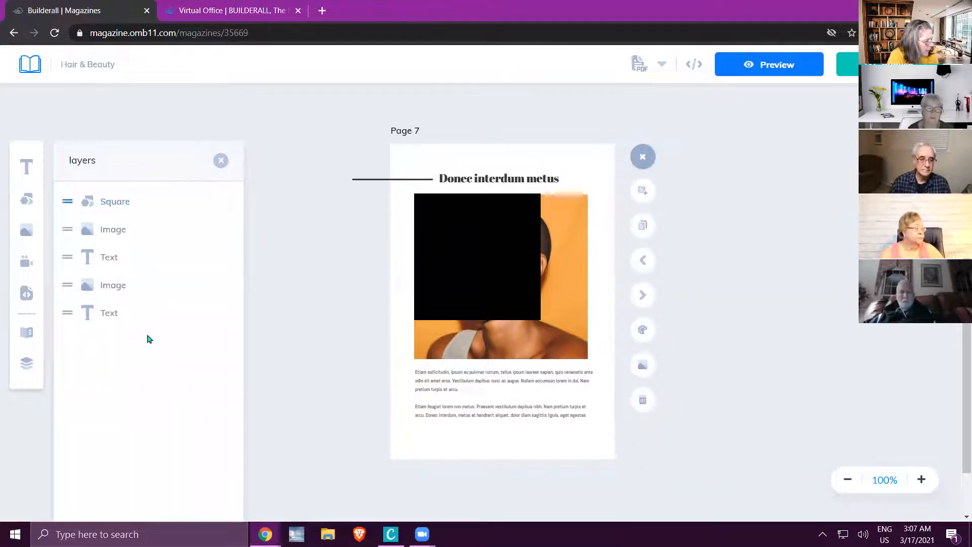
{"action": "left_click", "coordinate": [454, 236]}
{"action": "right_click", "coordinate": [453, 234]}
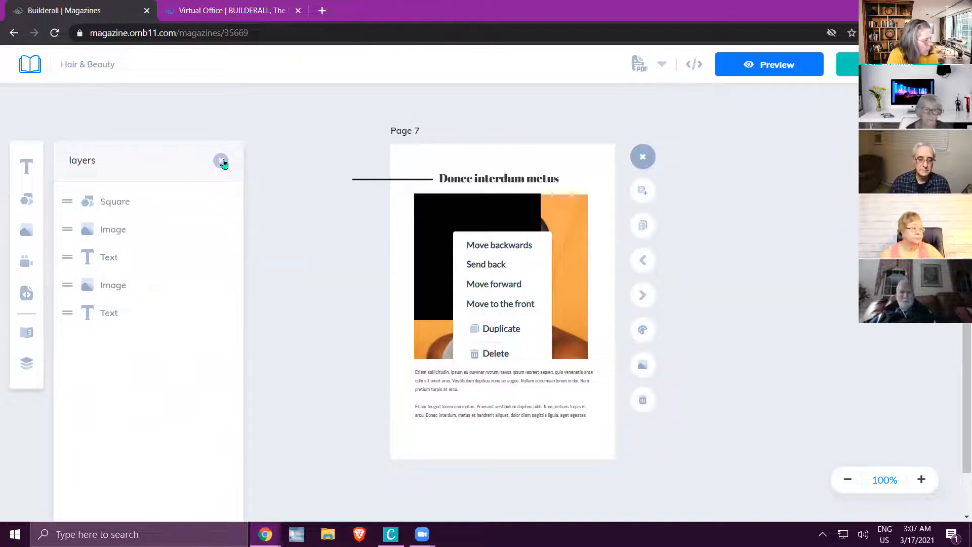
{"action": "left_click", "coordinate": [222, 162]}
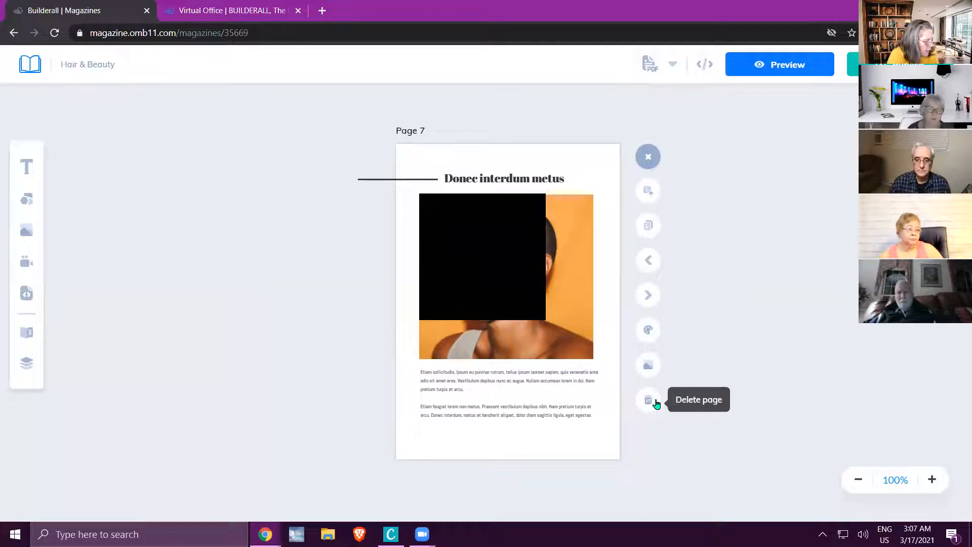
Add a blank page to the magazine and move it to position 13 in the page overview.
{"action": "left_click", "coordinate": [650, 196]}
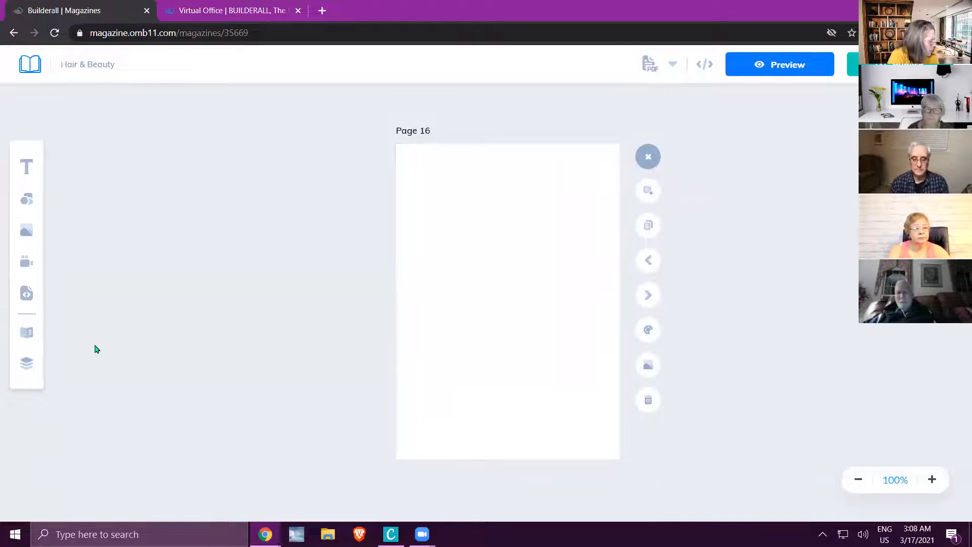
{"action": "left_click", "coordinate": [26, 365]}
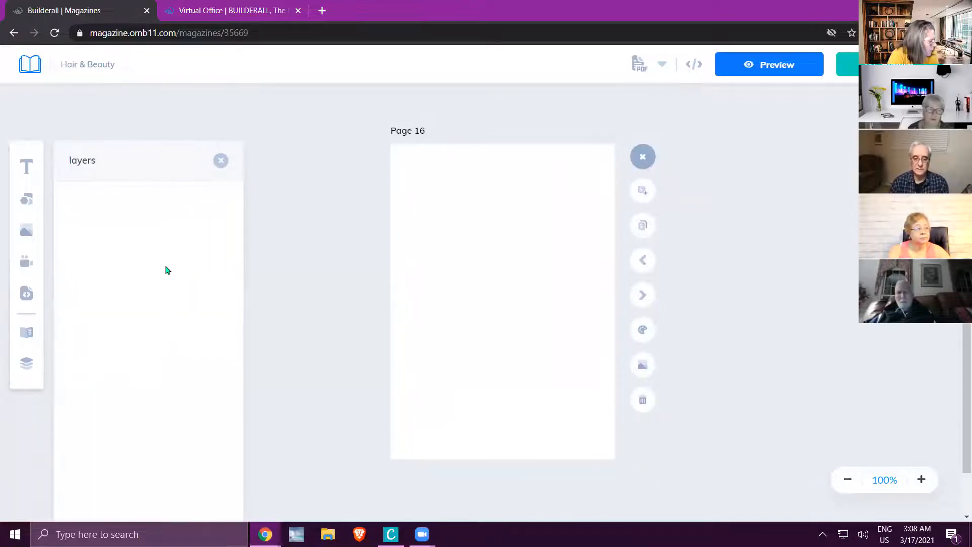
{"action": "left_click", "coordinate": [220, 161]}
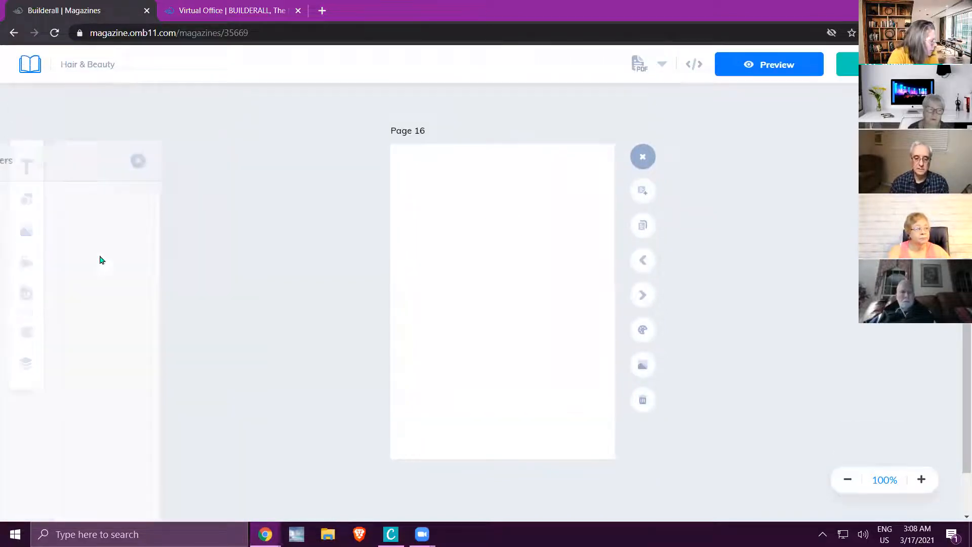
{"action": "left_click", "coordinate": [26, 331]}
{"action": "scroll", "coordinate": [150, 226], "scroll_direction": "down", "scroll_amount": 1}
{"action": "scroll", "coordinate": [150, 226], "scroll_direction": "down", "scroll_amount": 10}
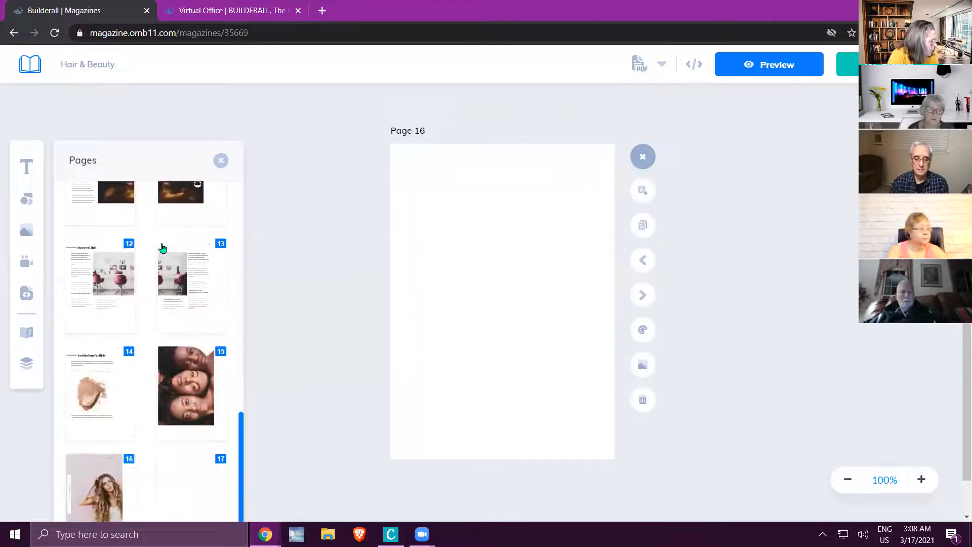
{"action": "scroll", "coordinate": [195, 481], "scroll_direction": "down", "scroll_amount": 1}
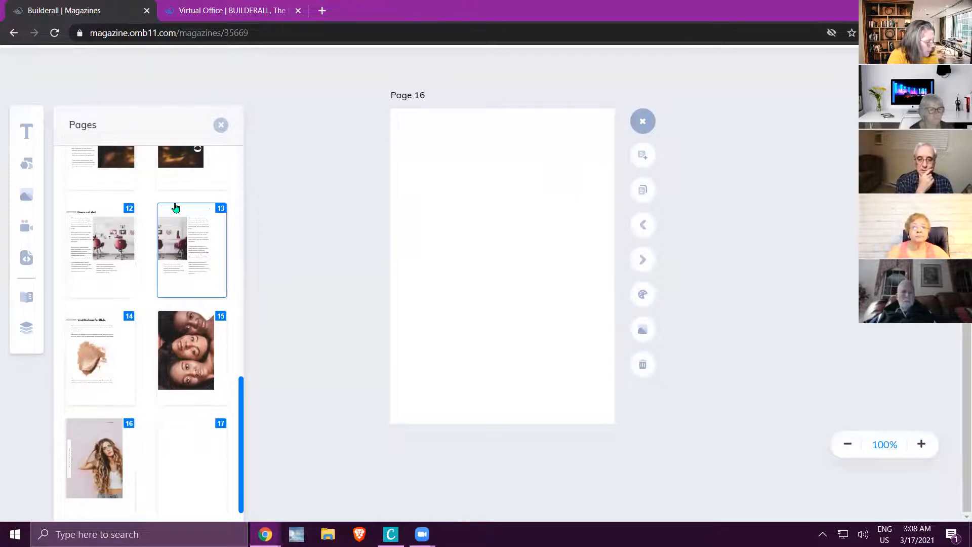
{"action": "left_click_drag", "start_coordinate": [193, 432], "coordinate": [189, 236]}
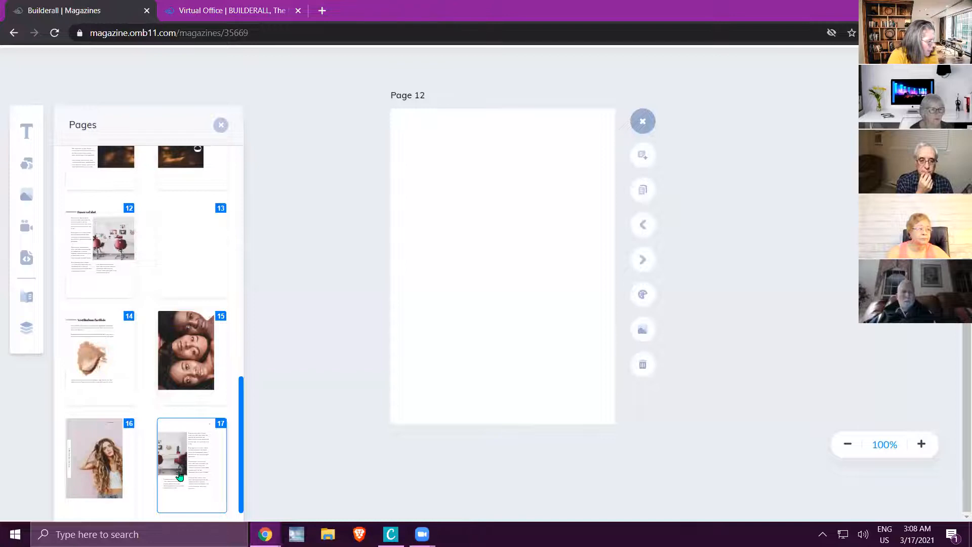
Move the salon chairs page from position 17 to position 15 and close the page overview.
{"action": "mouse_move", "coordinate": [181, 480]}
{"action": "left_mouse_down"}
{"action": "mouse_move", "coordinate": [146, 367]}
{"action": "mouse_move", "coordinate": [128, 241]}
{"action": "mouse_move", "coordinate": [182, 484]}
{"action": "mouse_move", "coordinate": [165, 469]}
{"action": "left_mouse_up"}
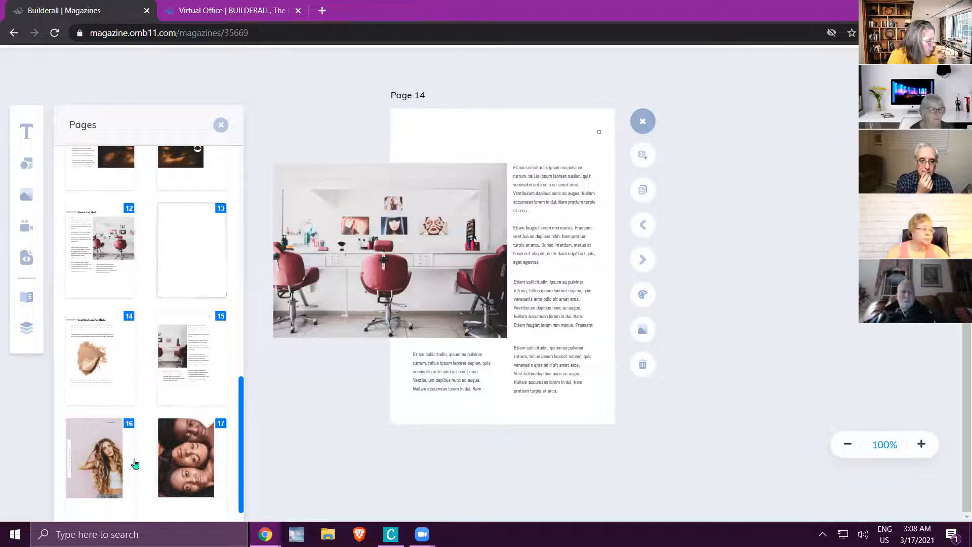
{"action": "scroll", "coordinate": [150, 215], "scroll_direction": "up", "scroll_amount": 3}
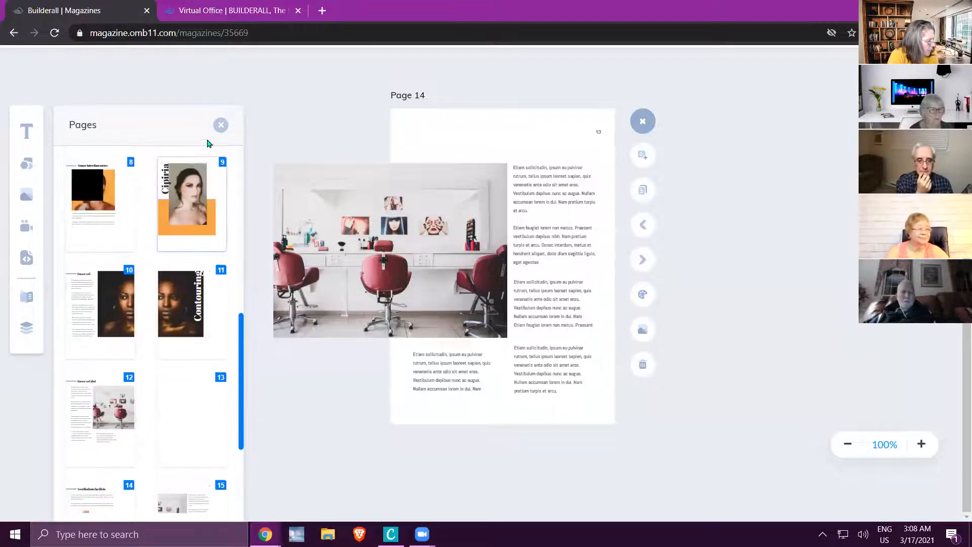
{"action": "left_click", "coordinate": [221, 127]}
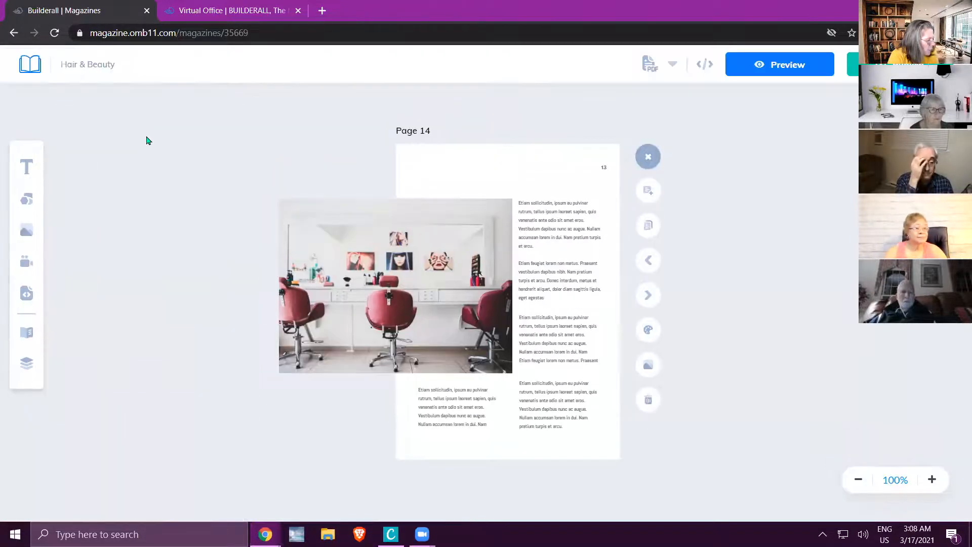
Return to the magazine dashboard and delete the Hair & Beauty magazine, confirming the deletion.
{"action": "left_click", "coordinate": [30, 64]}
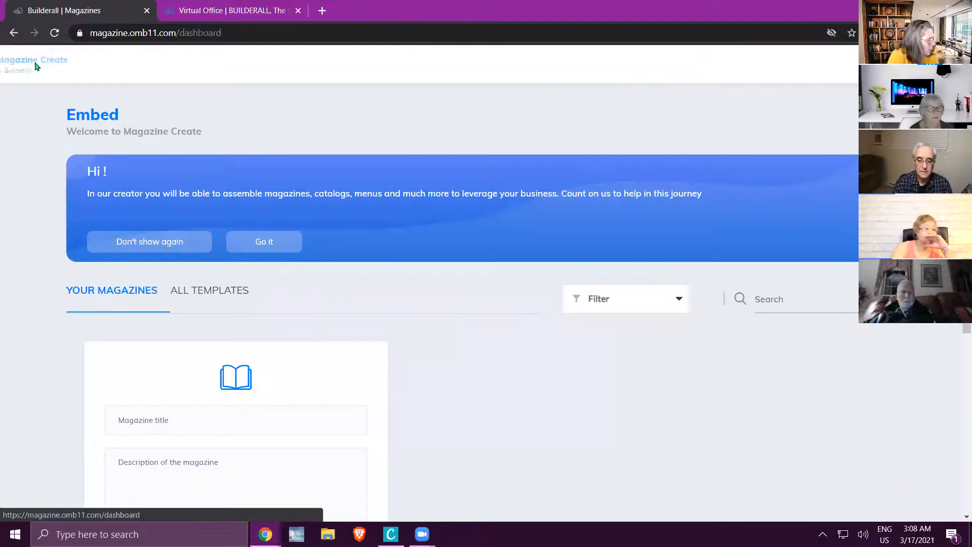
{"action": "scroll", "coordinate": [460, 302], "scroll_direction": "down", "scroll_amount": 3}
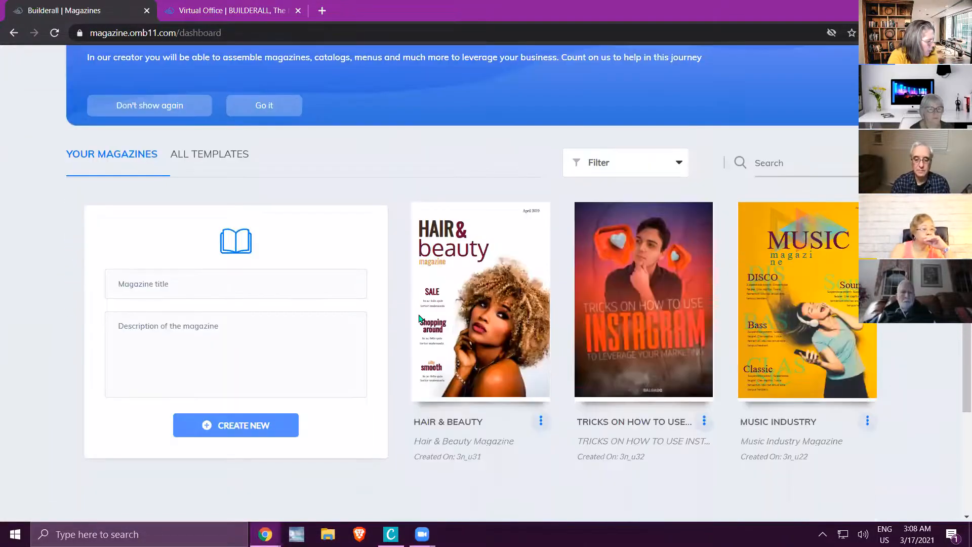
{"action": "left_click", "coordinate": [540, 390]}
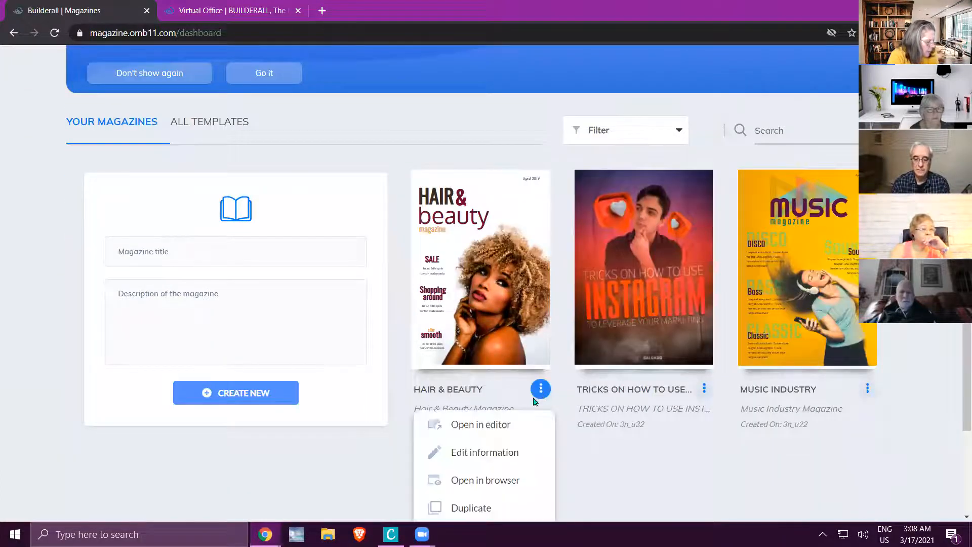
{"action": "scroll", "coordinate": [482, 460], "scroll_direction": "down", "scroll_amount": 2}
{"action": "left_click", "coordinate": [476, 508]}
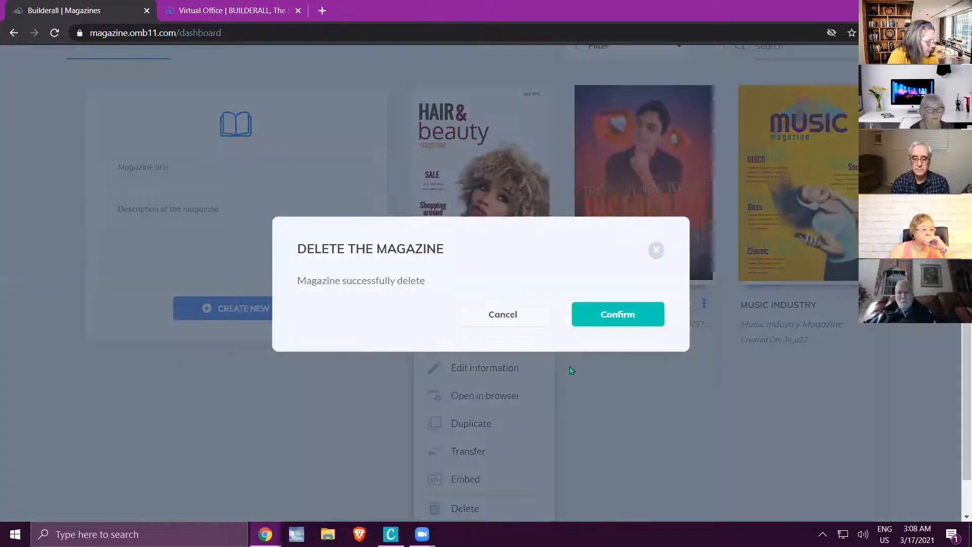
{"action": "left_click", "coordinate": [617, 315]}
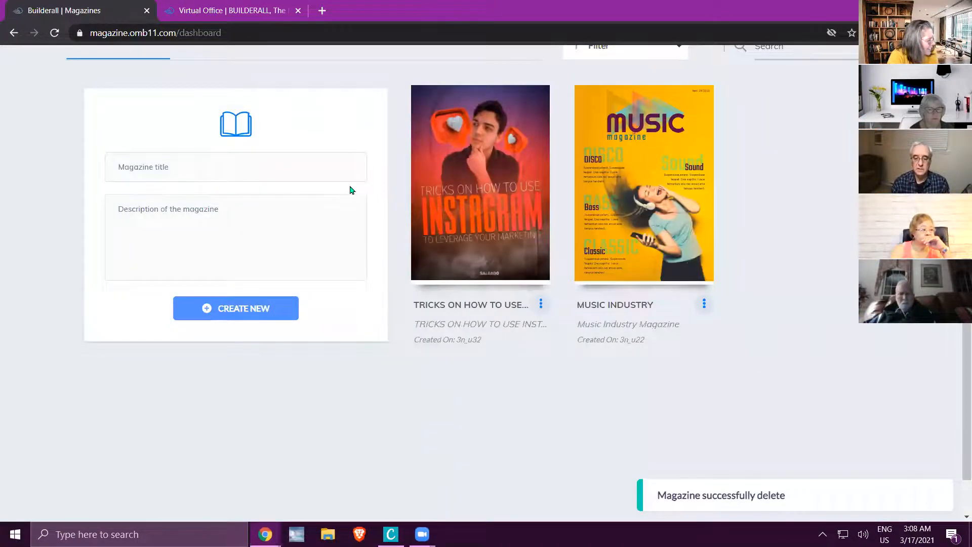
Show the gallery of all magazine templates.
{"action": "scroll", "coordinate": [250, 206], "scroll_direction": "up", "scroll_amount": 3}
{"action": "left_click", "coordinate": [232, 206]}
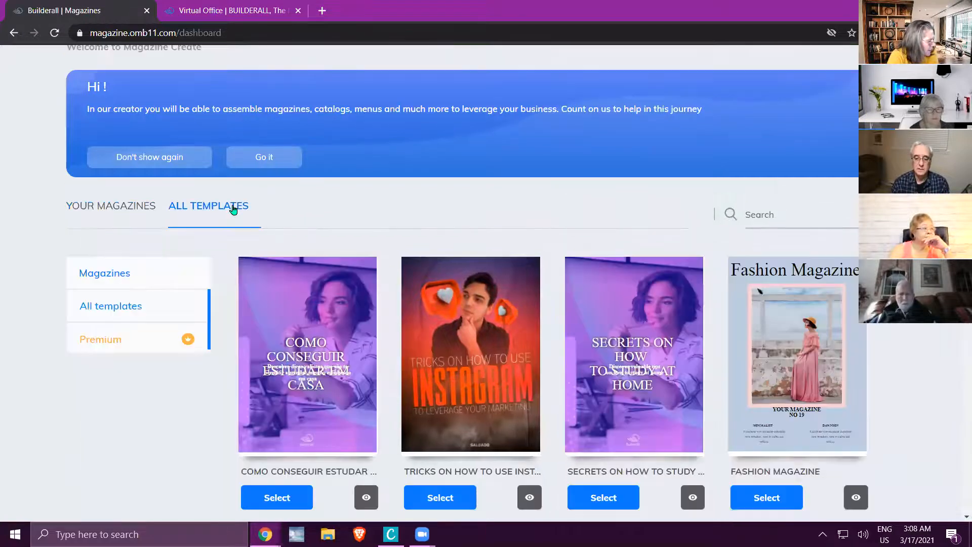
Create a new magazine from the Hair & Beauty template in the template gallery.
{"action": "scroll", "coordinate": [233, 208], "scroll_direction": "down", "scroll_amount": 6}
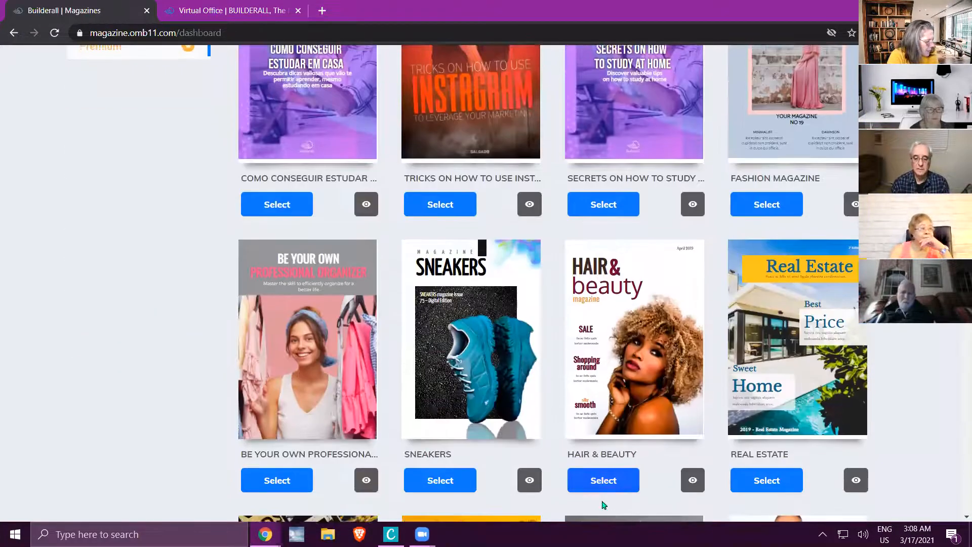
{"action": "left_click", "coordinate": [604, 485]}
{"action": "left_click", "coordinate": [624, 319]}
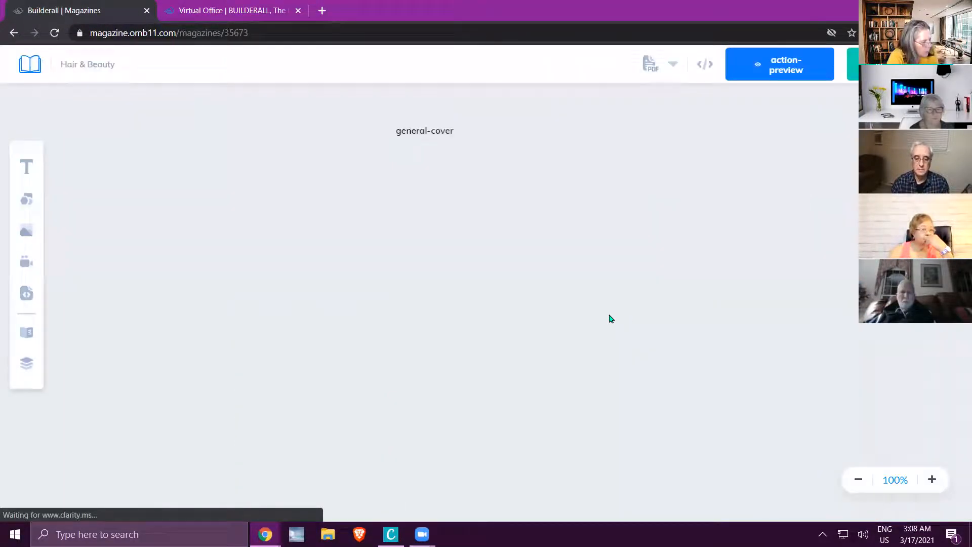
{"action": "left_click", "coordinate": [448, 315]}
{"action": "left_click", "coordinate": [722, 319]}
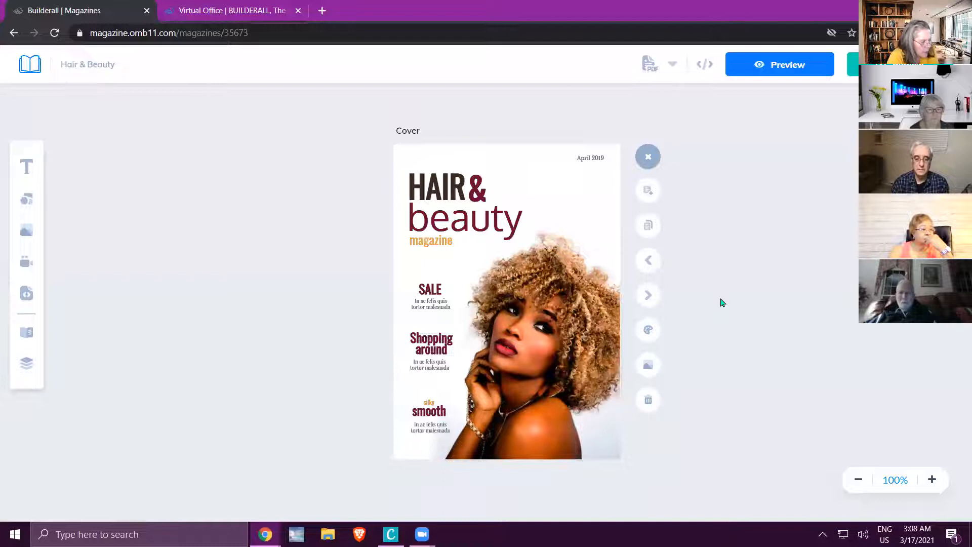
Preview the Hair & Beauty magazine, leaf through its spreads to the back cover and return to the editor.
{"action": "left_click", "coordinate": [801, 66]}
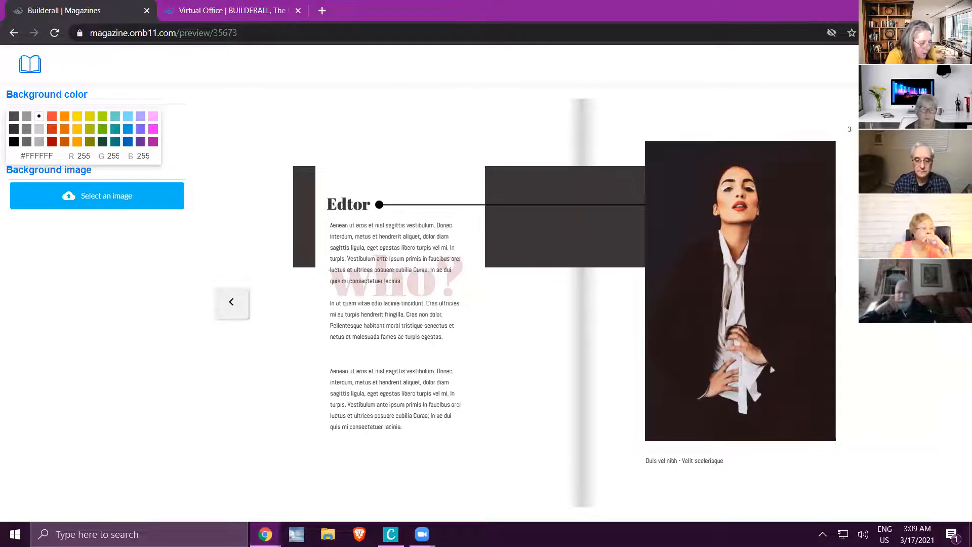
{"action": "left_click", "coordinate": [772, 370]}
{"action": "left_click", "coordinate": [935, 303]}
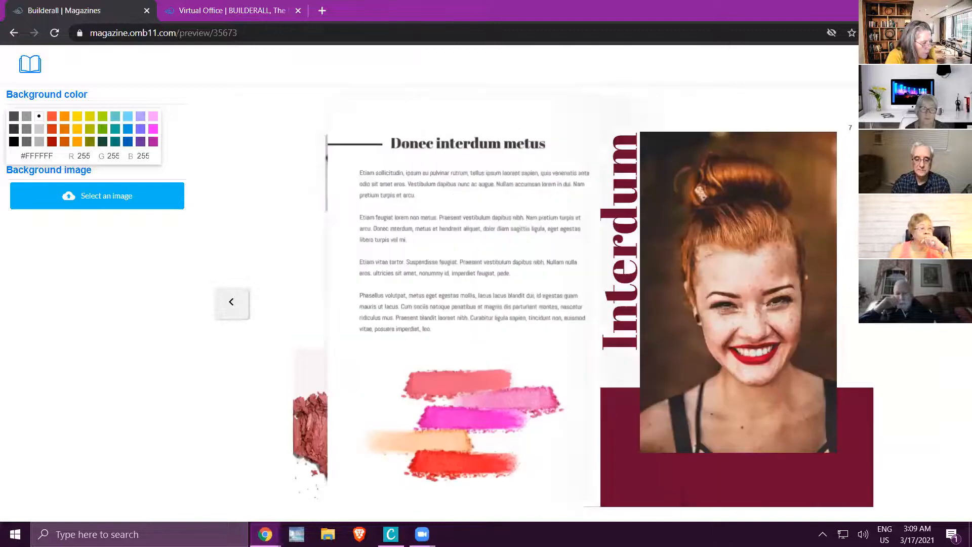
{"action": "left_click", "coordinate": [935, 303]}
{"action": "left_click", "coordinate": [935, 302]}
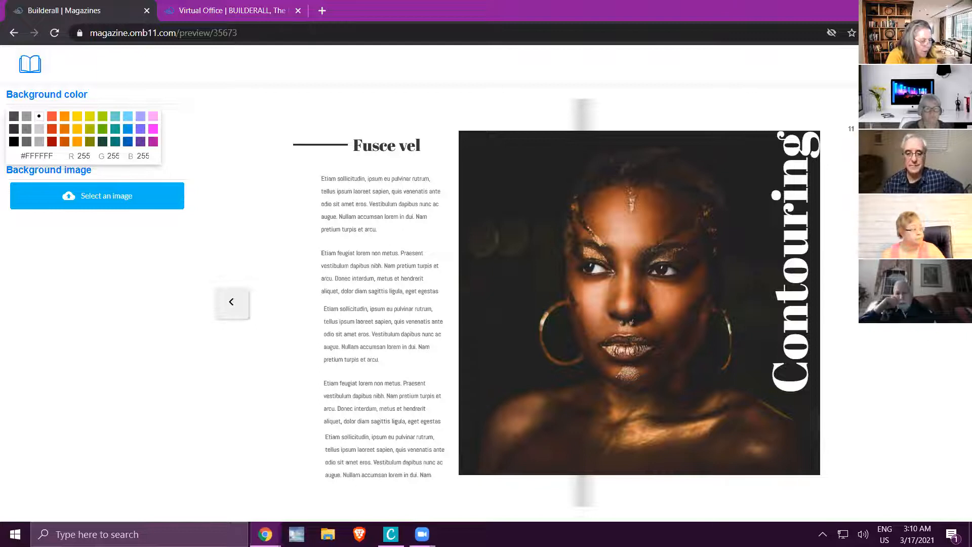
{"action": "left_click", "coordinate": [752, 228]}
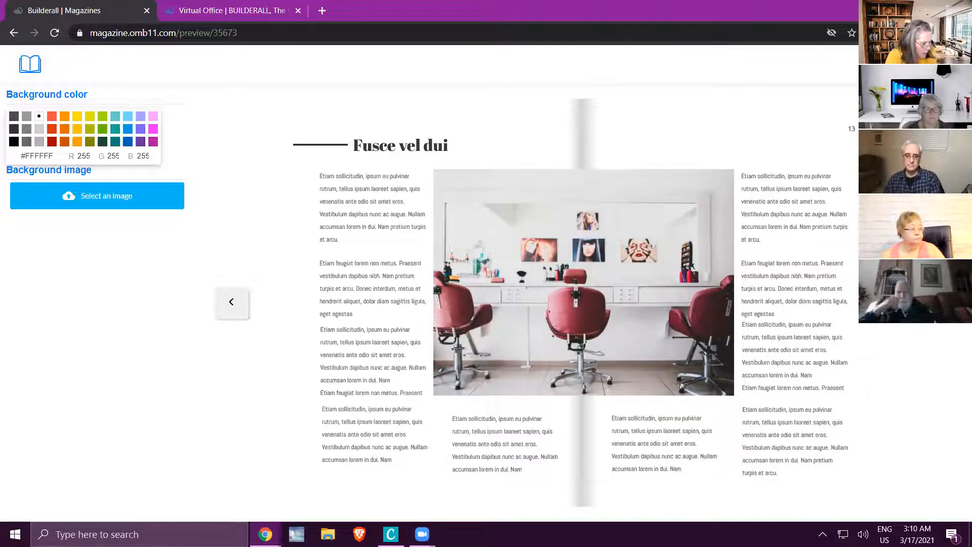
{"action": "left_click", "coordinate": [935, 303]}
{"action": "left_click", "coordinate": [935, 303]}
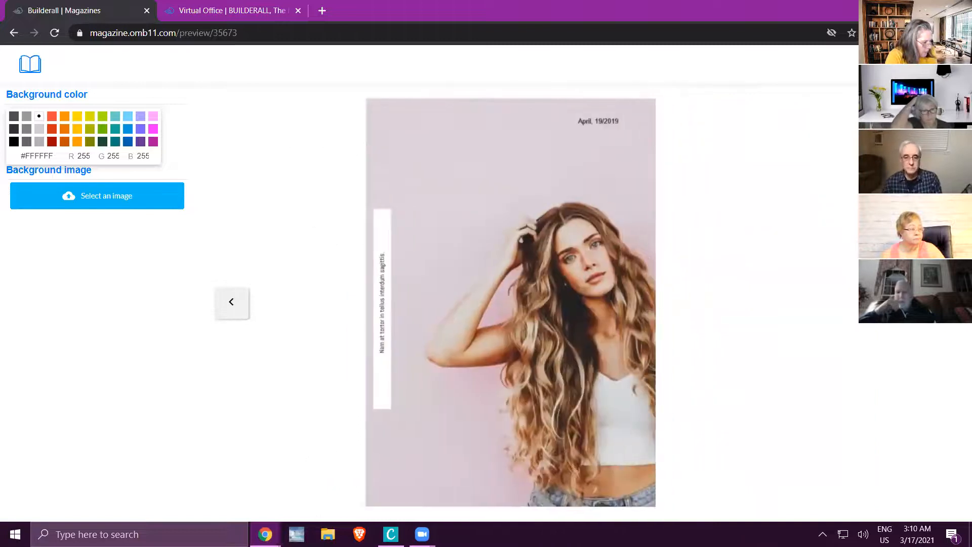
{"action": "left_click", "coordinate": [30, 63]}
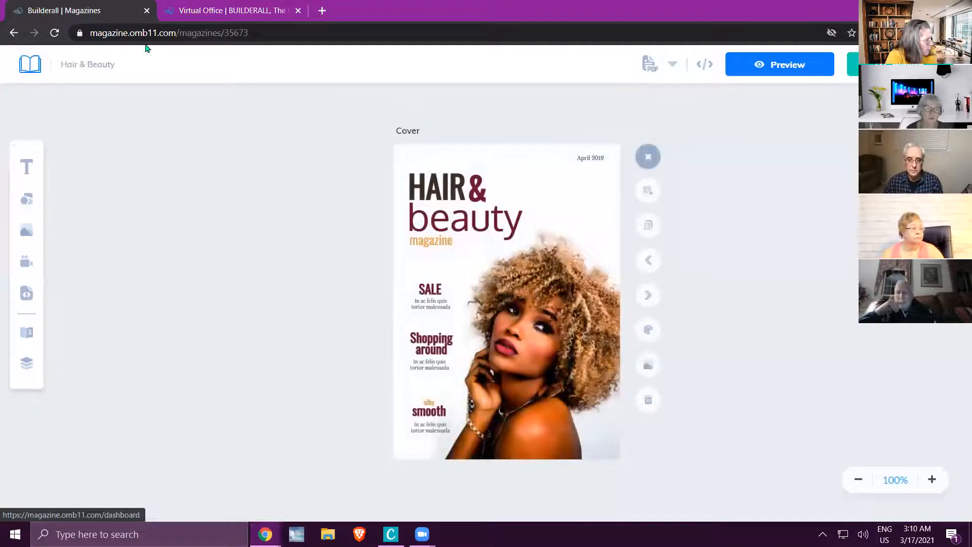
Open cakecraftstudio.com/members in a new browser tab and open the August 2019 cake magazine for reading.
{"action": "left_click", "coordinate": [322, 10]}
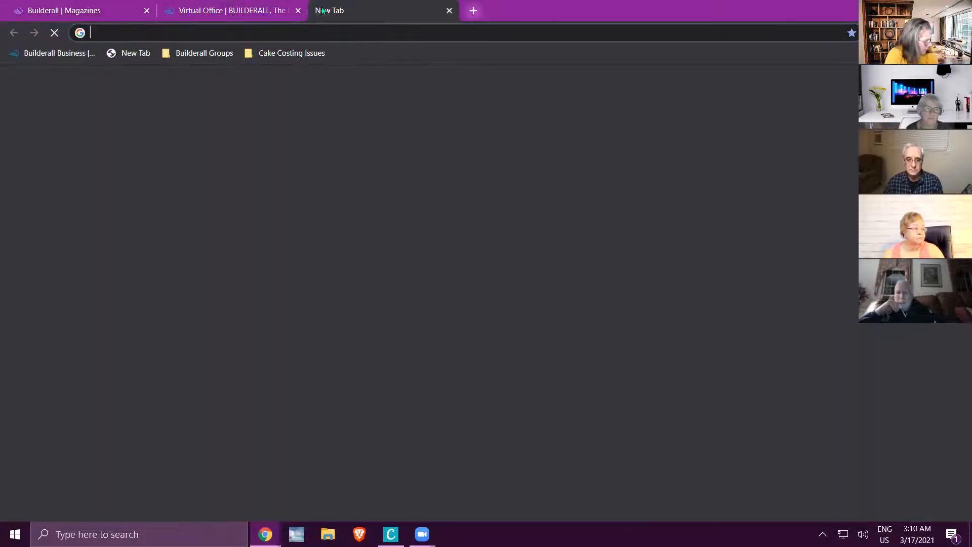
{"action": "type", "text": "c"}
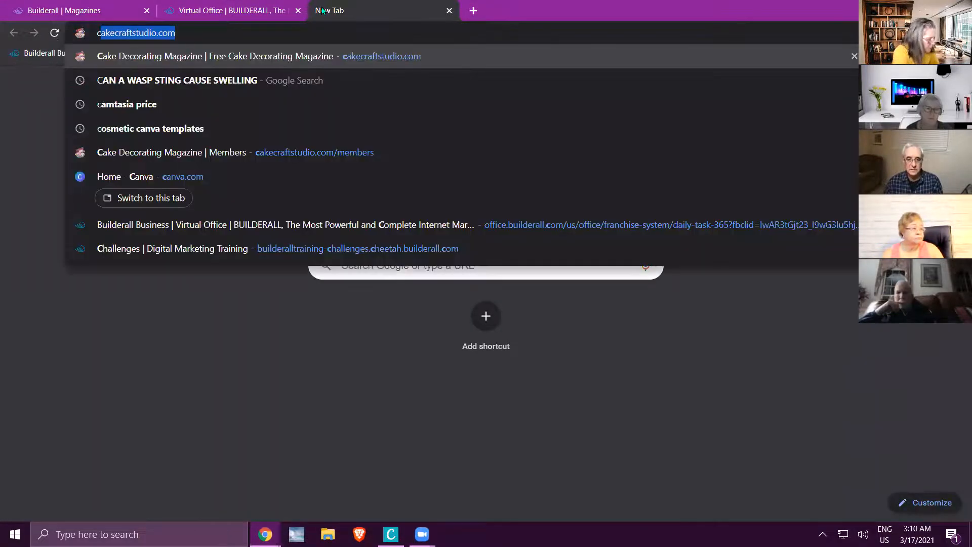
{"action": "key", "text": "End"}
{"action": "type", "text": "/"}
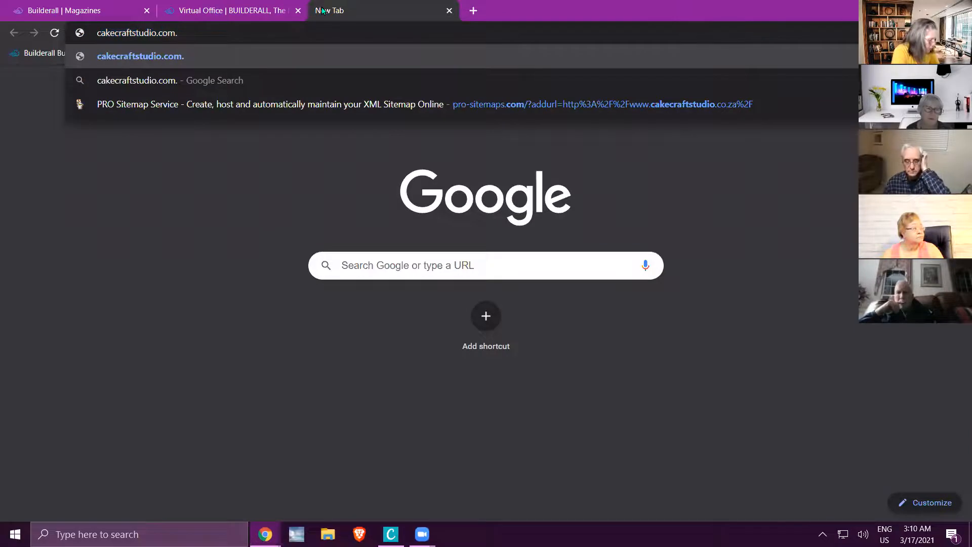
{"action": "key", "text": "Return"}
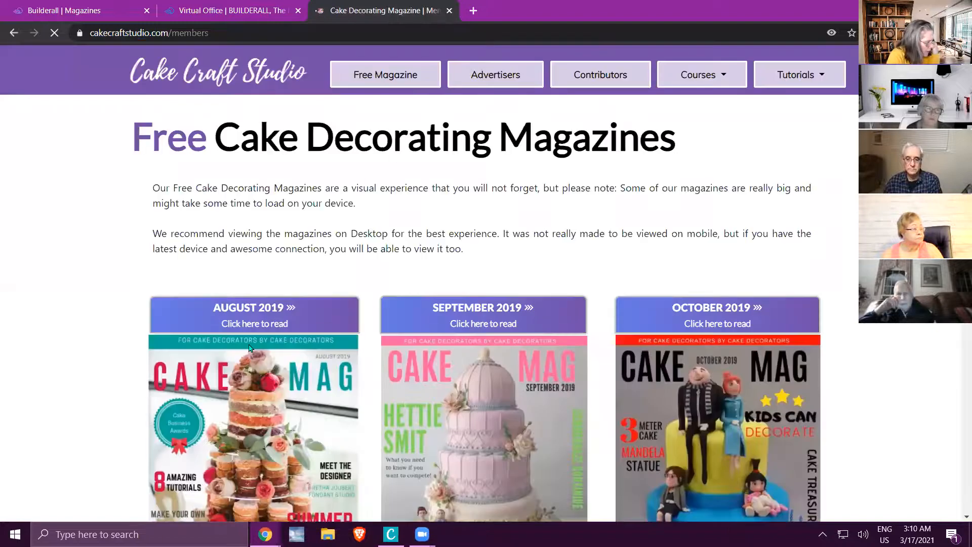
{"action": "left_click", "coordinate": [248, 327]}
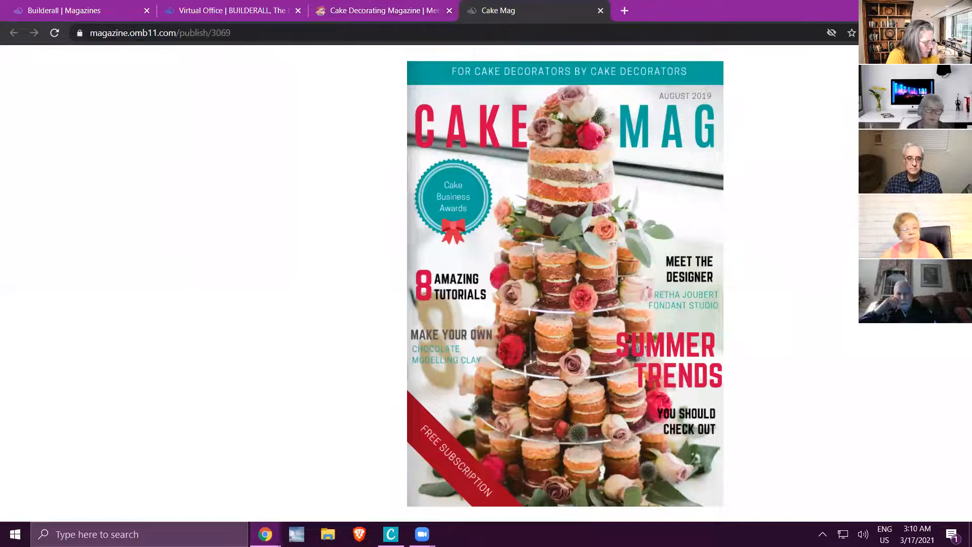
Leaf through the August 2019 Cake Mag up to the "Let's Meet" spread on page 17.
{"action": "key", "text": "Right"}
{"action": "key", "text": "Right"}
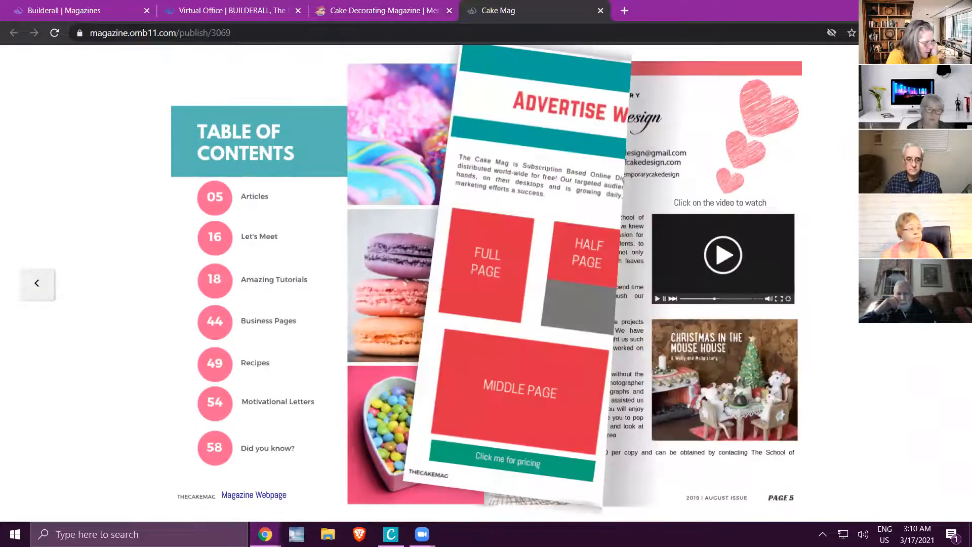
{"action": "key", "text": "Right"}
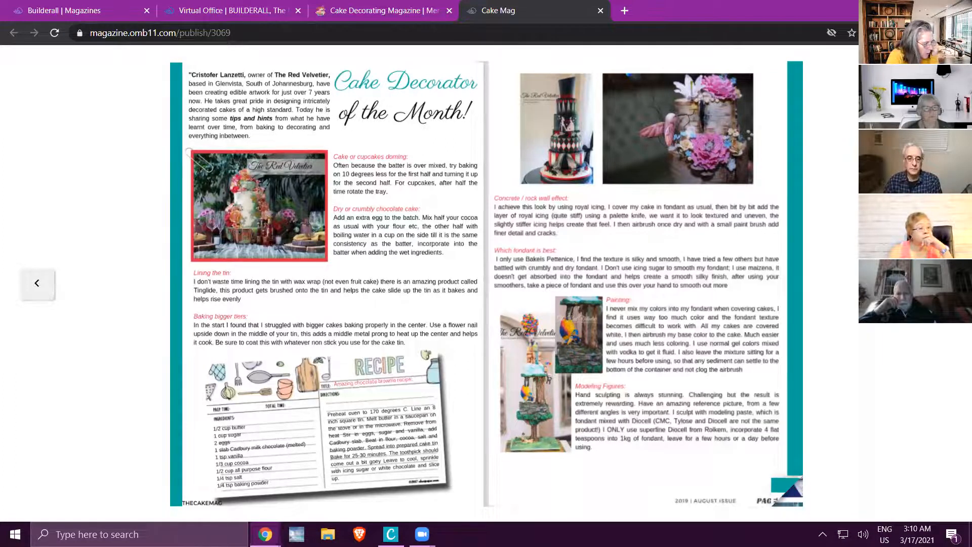
{"action": "left_click", "coordinate": [793, 493]}
{"action": "key", "text": "Right"}
{"action": "key", "text": "Right"}
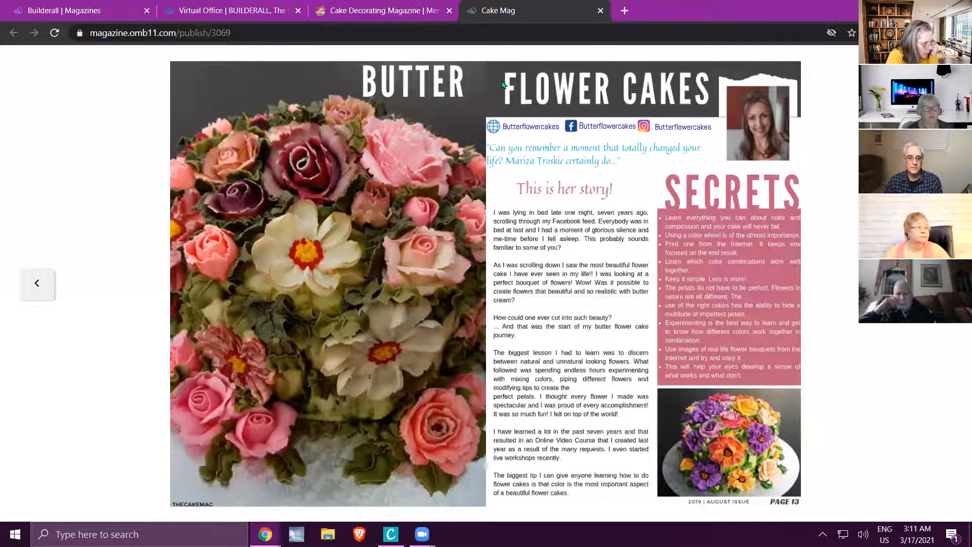
{"action": "left_click", "coordinate": [935, 283]}
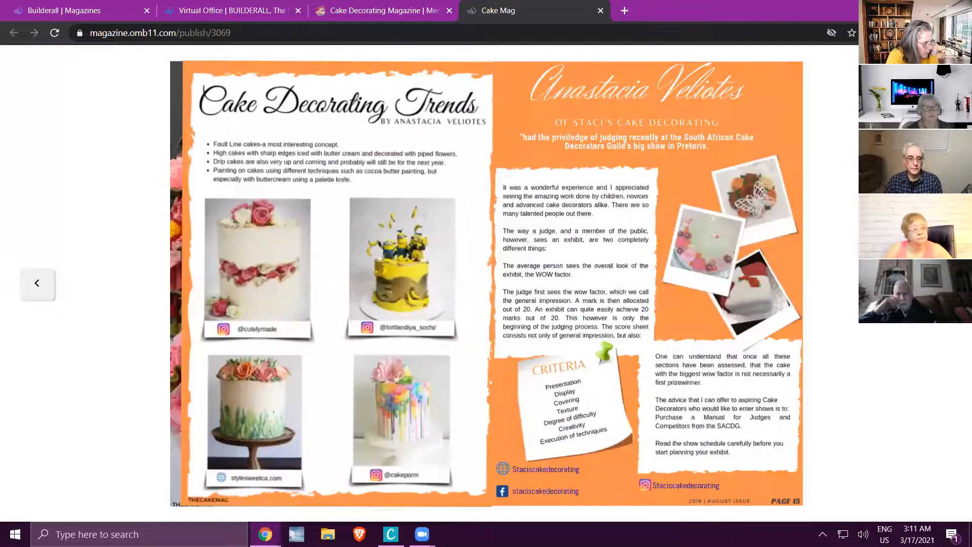
{"action": "left_click", "coordinate": [934, 284]}
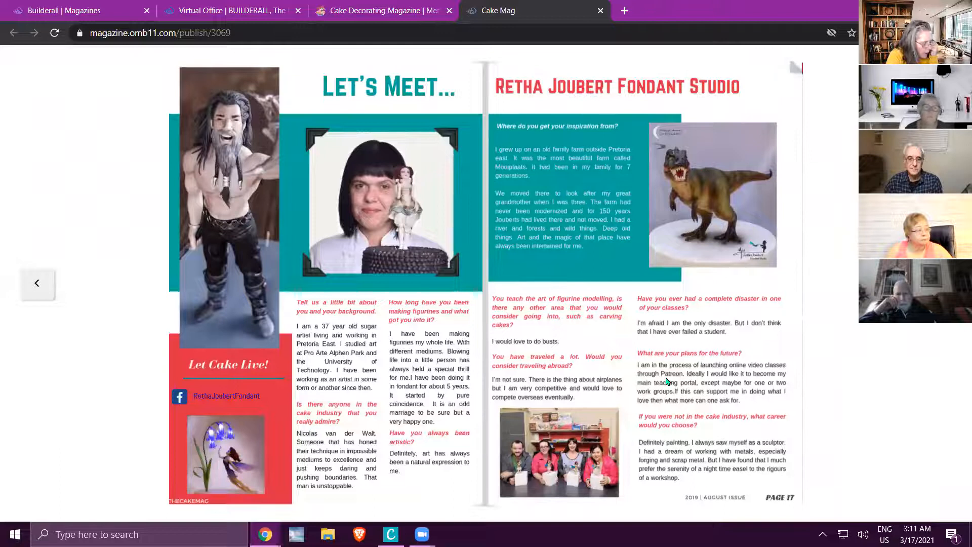
Close the Cake Mag and Cake Craft Studio browser tabs and return to the Hair & Beauty magazine editor.
{"action": "left_click", "coordinate": [601, 10]}
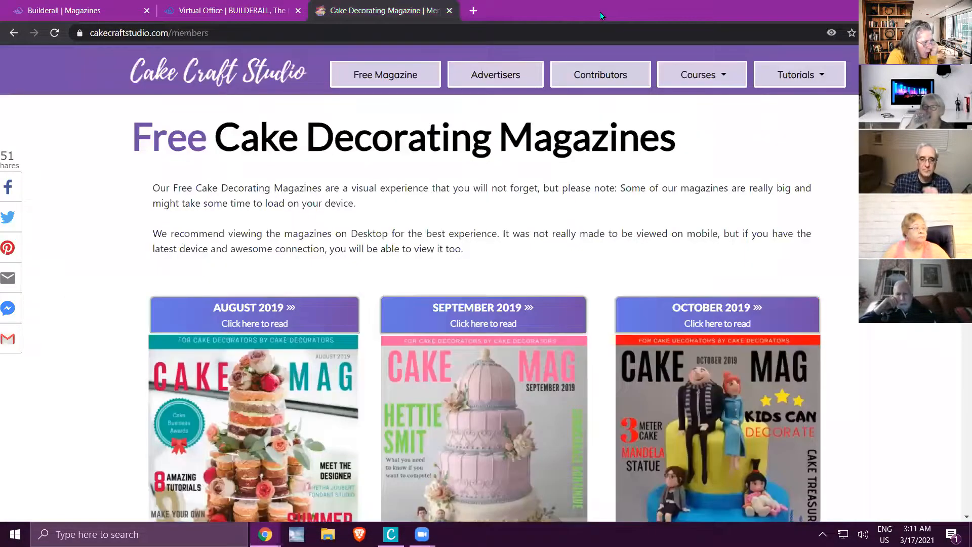
{"action": "left_click", "coordinate": [449, 11]}
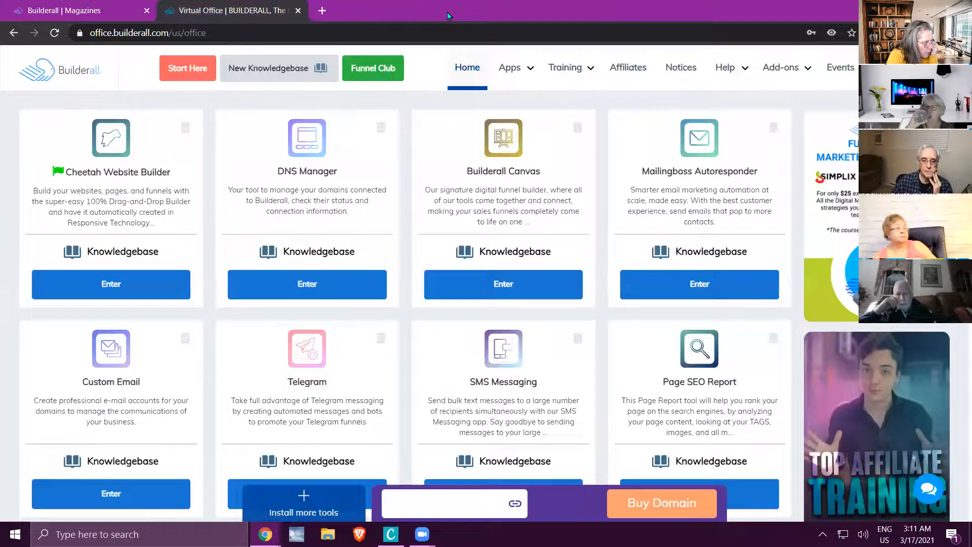
{"action": "left_click", "coordinate": [115, 9]}
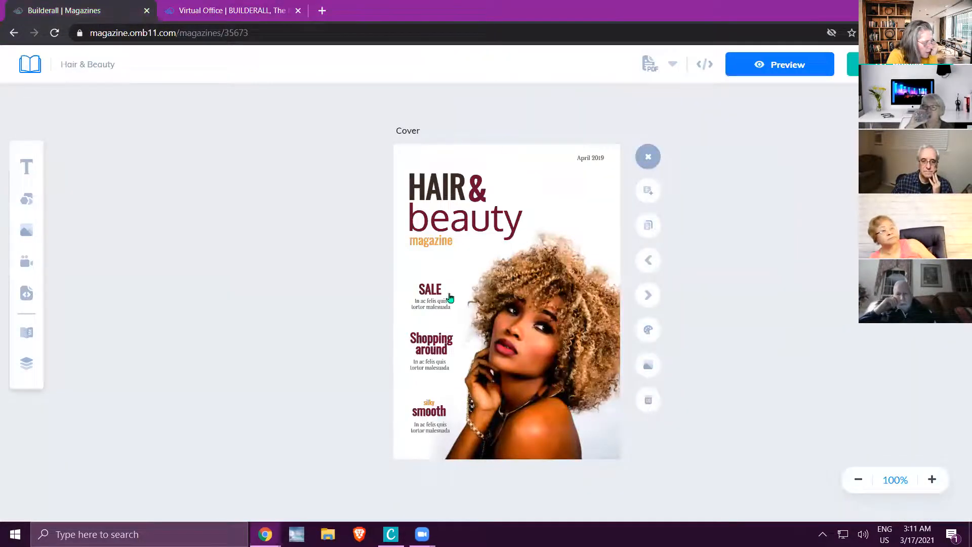
Page through the Hair & Beauty magazine in the editor from the cover to page 9, examining images that overhang page edges.
{"action": "left_click", "coordinate": [648, 299]}
{"action": "left_click", "coordinate": [648, 299]}
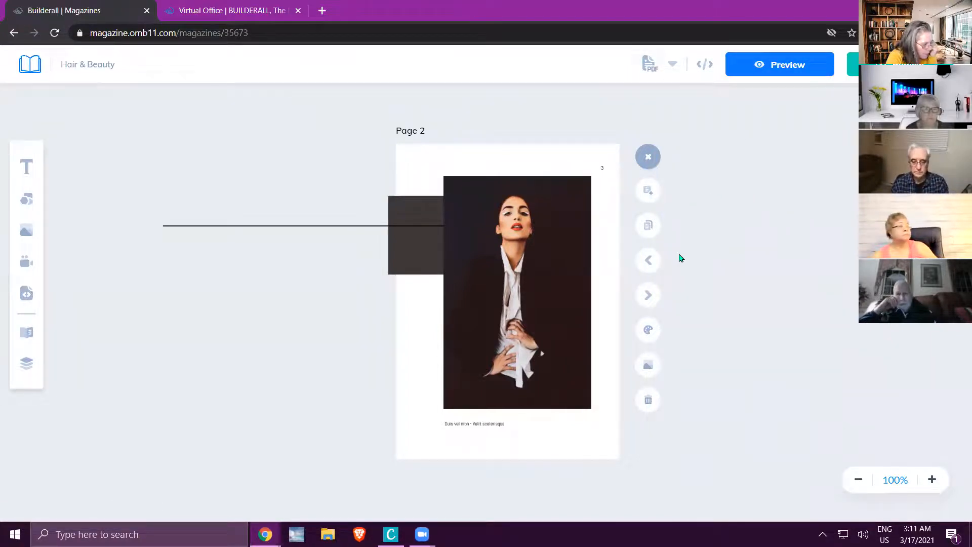
{"action": "left_click", "coordinate": [651, 298]}
{"action": "left_click", "coordinate": [651, 298]}
{"action": "left_click", "coordinate": [652, 298]}
{"action": "left_click", "coordinate": [652, 298]}
{"action": "left_click", "coordinate": [652, 299]}
{"action": "left_click", "coordinate": [652, 298]}
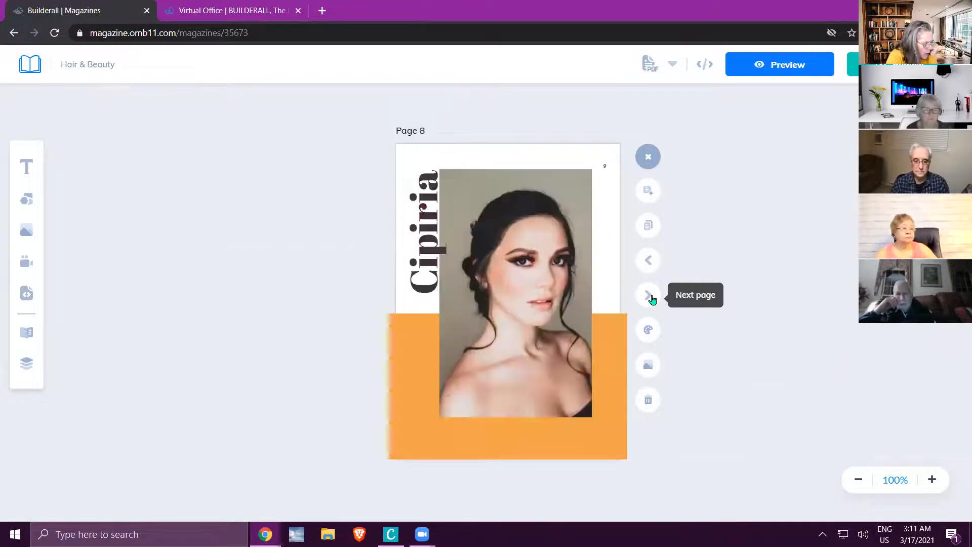
{"action": "left_click", "coordinate": [652, 298]}
{"action": "left_click", "coordinate": [652, 298]}
{"action": "left_click", "coordinate": [649, 261]}
{"action": "left_click", "coordinate": [560, 261]}
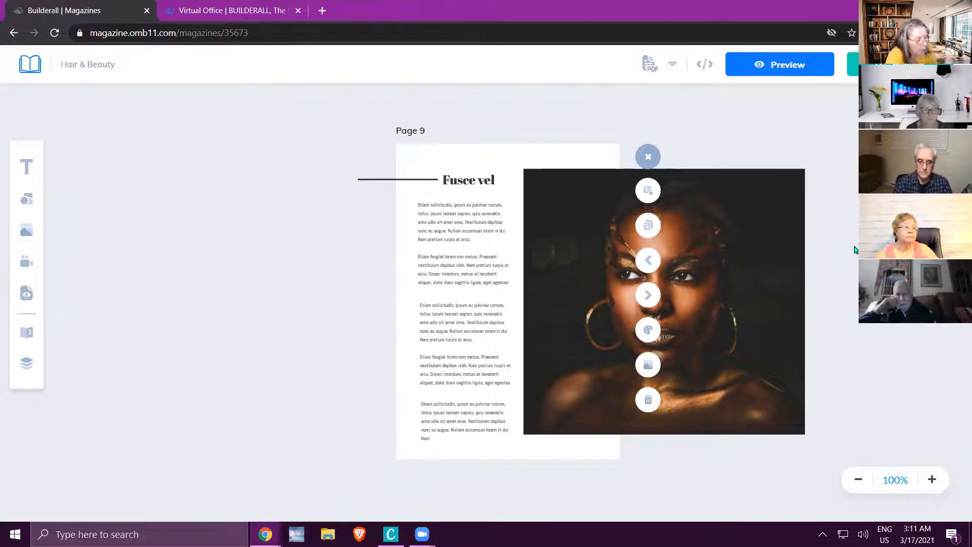
Shift the large portrait on page 9 to about X 205, Y 36 and go on to page 10.
{"action": "mouse_move", "coordinate": [688, 289]}
{"action": "left_mouse_down"}
{"action": "mouse_move", "coordinate": [719, 290]}
{"action": "mouse_move", "coordinate": [702, 288]}
{"action": "left_mouse_up"}
{"action": "left_click", "coordinate": [846, 180]}
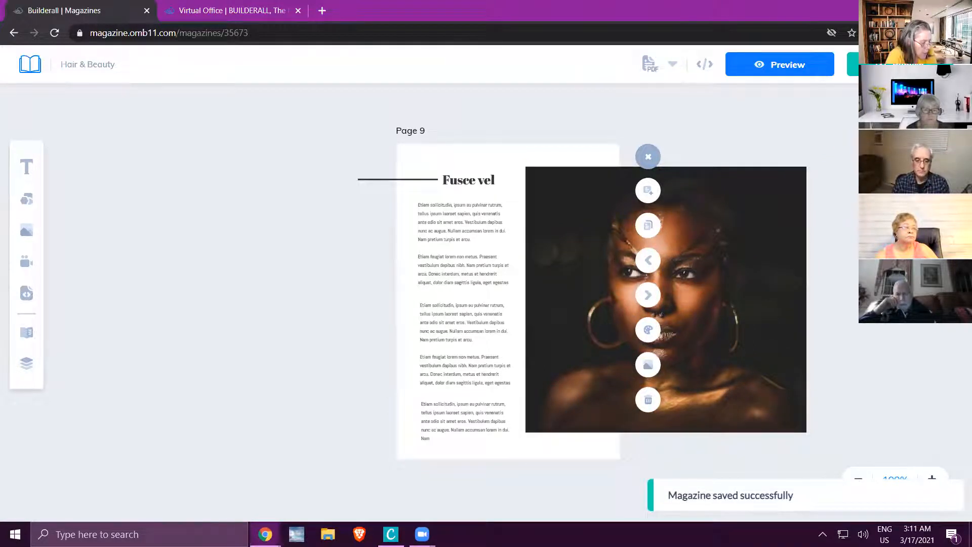
{"action": "left_click", "coordinate": [744, 255]}
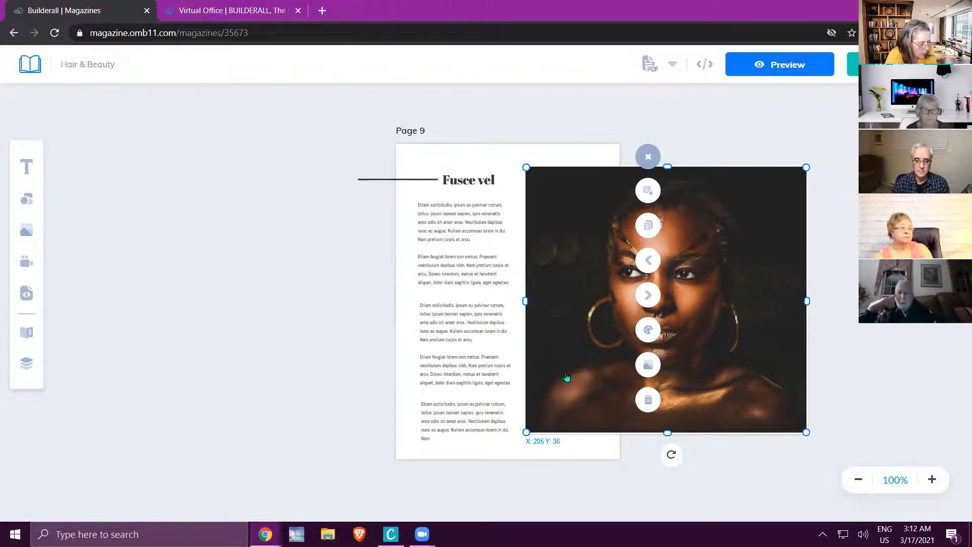
{"action": "left_click", "coordinate": [648, 297]}
{"action": "left_click", "coordinate": [411, 288]}
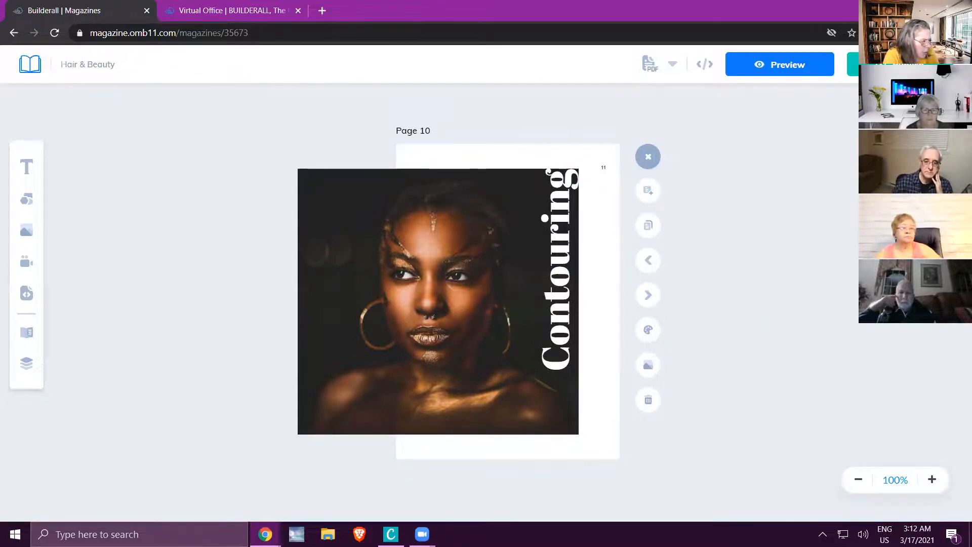
Set the magazine's background color to dark orange #C45100 in the preview and return to the editor.
{"action": "left_click", "coordinate": [790, 65]}
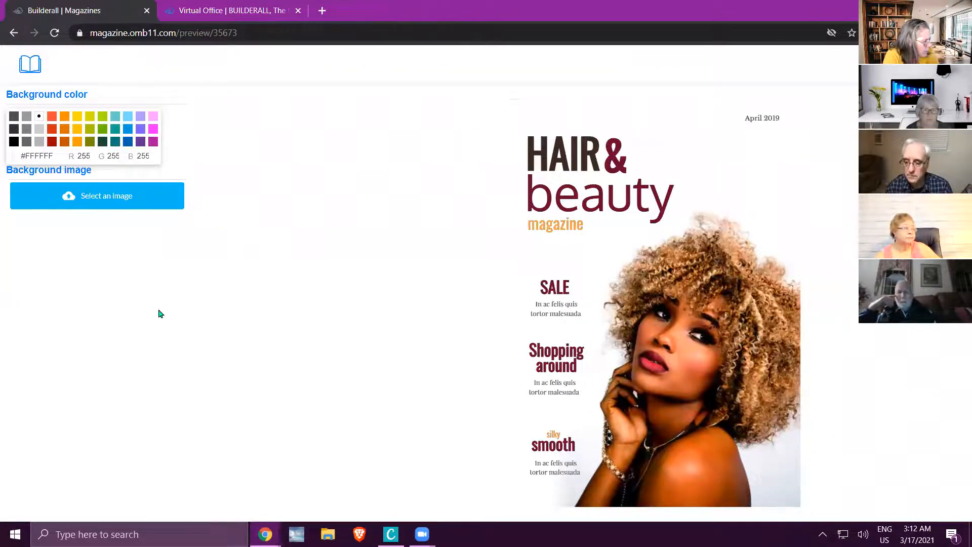
{"action": "left_click", "coordinate": [53, 133]}
{"action": "left_click", "coordinate": [27, 142]}
{"action": "left_click", "coordinate": [64, 142]}
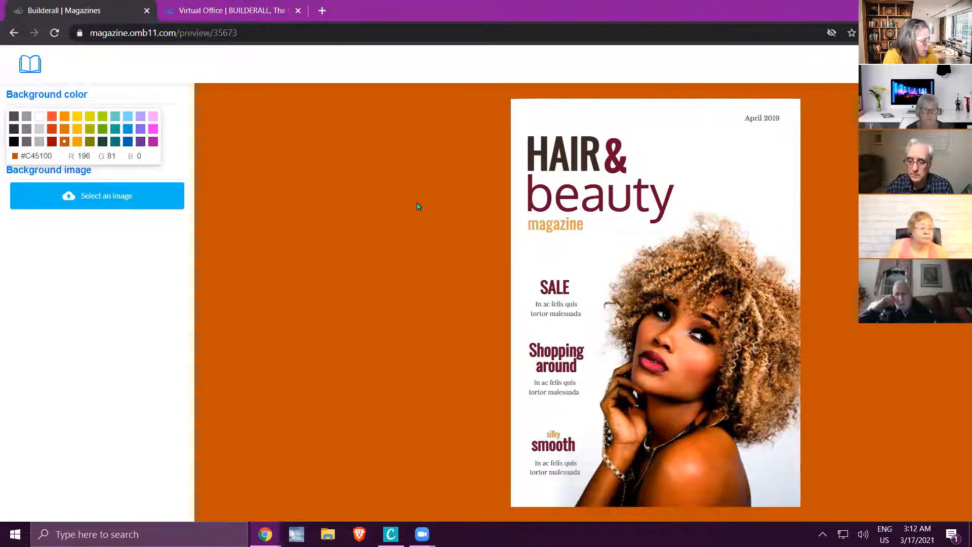
{"action": "left_click", "coordinate": [29, 62]}
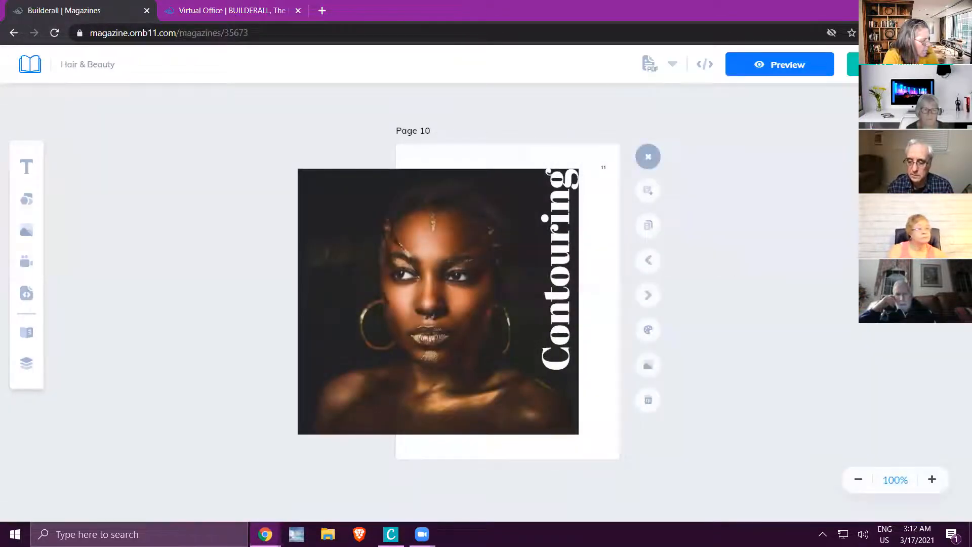
Publish the Hair & Beauty magazine and copy the web address of the published version.
{"action": "left_click", "coordinate": [892, 65]}
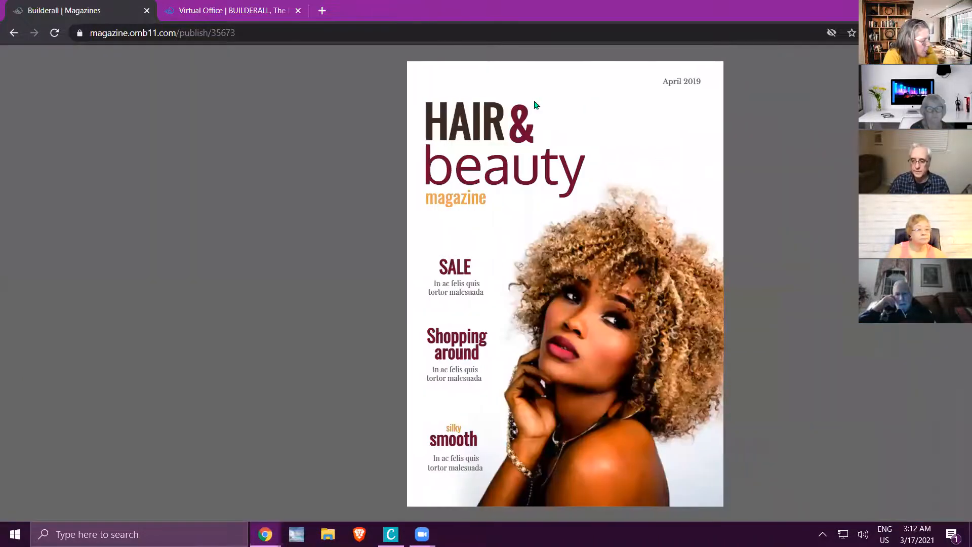
{"action": "left_click_drag", "start_coordinate": [265, 32], "coordinate": [74, 29]}
{"action": "right_click", "coordinate": [127, 35]}
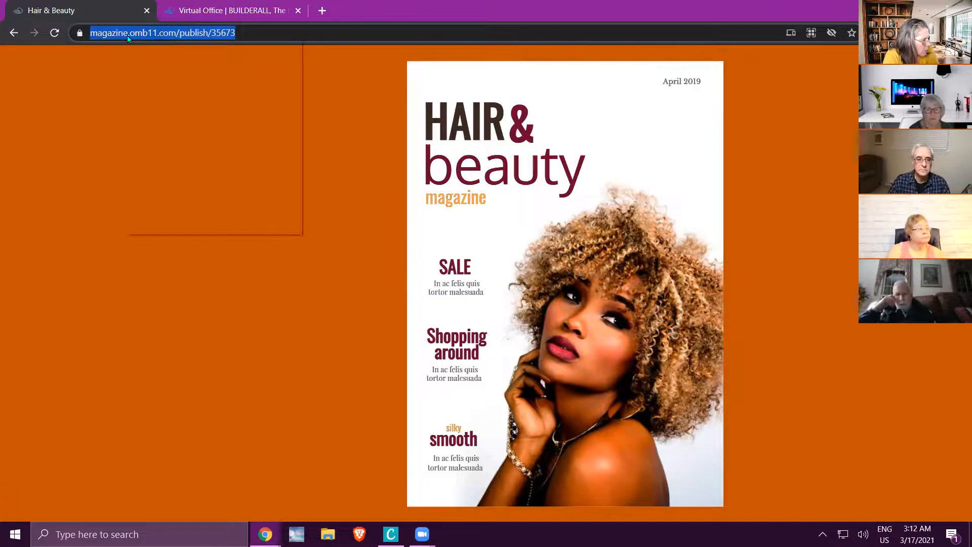
{"action": "left_click", "coordinate": [168, 123]}
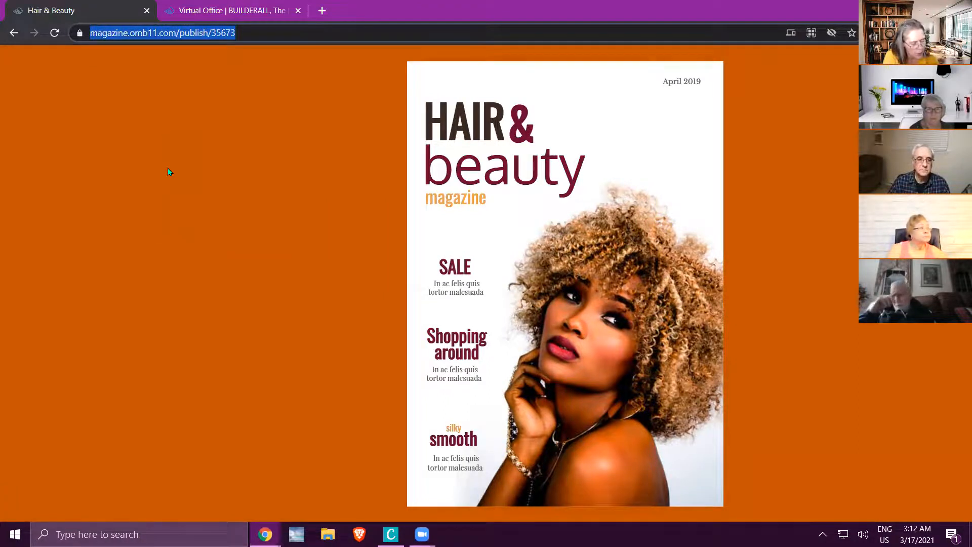